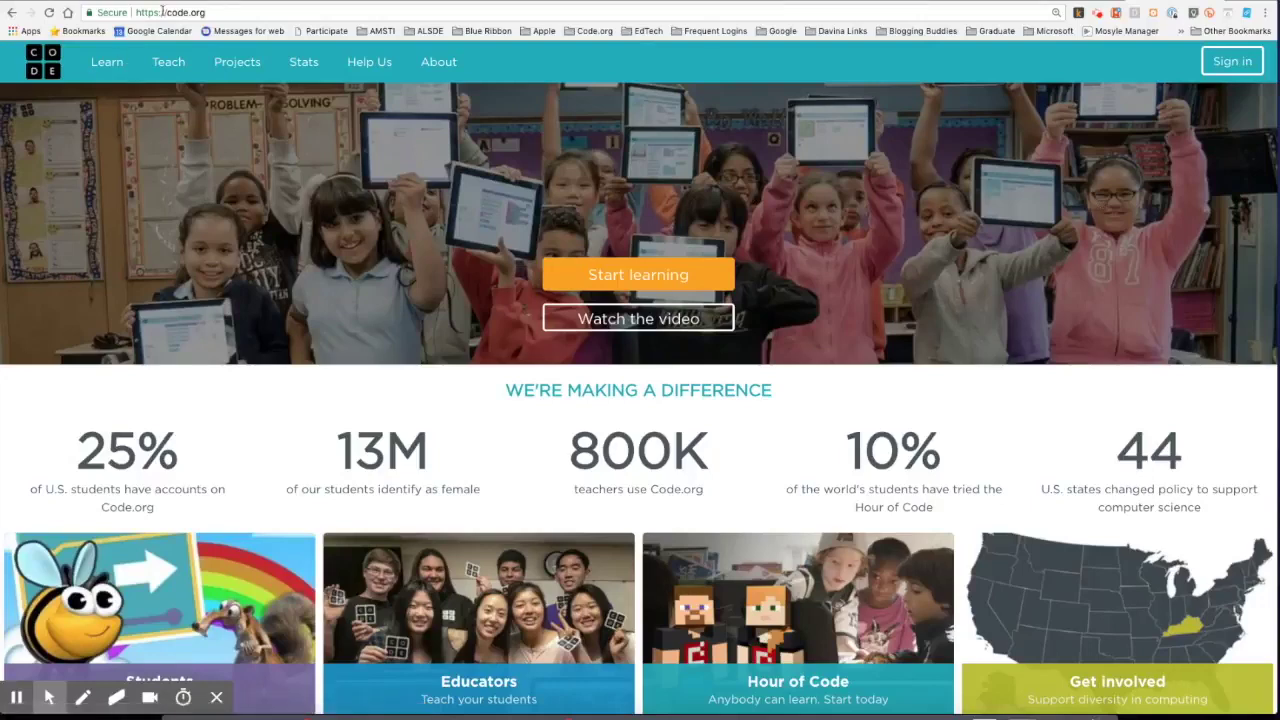
Sign in to Code.org with the teacher's email and password.
left_click(1238, 62)
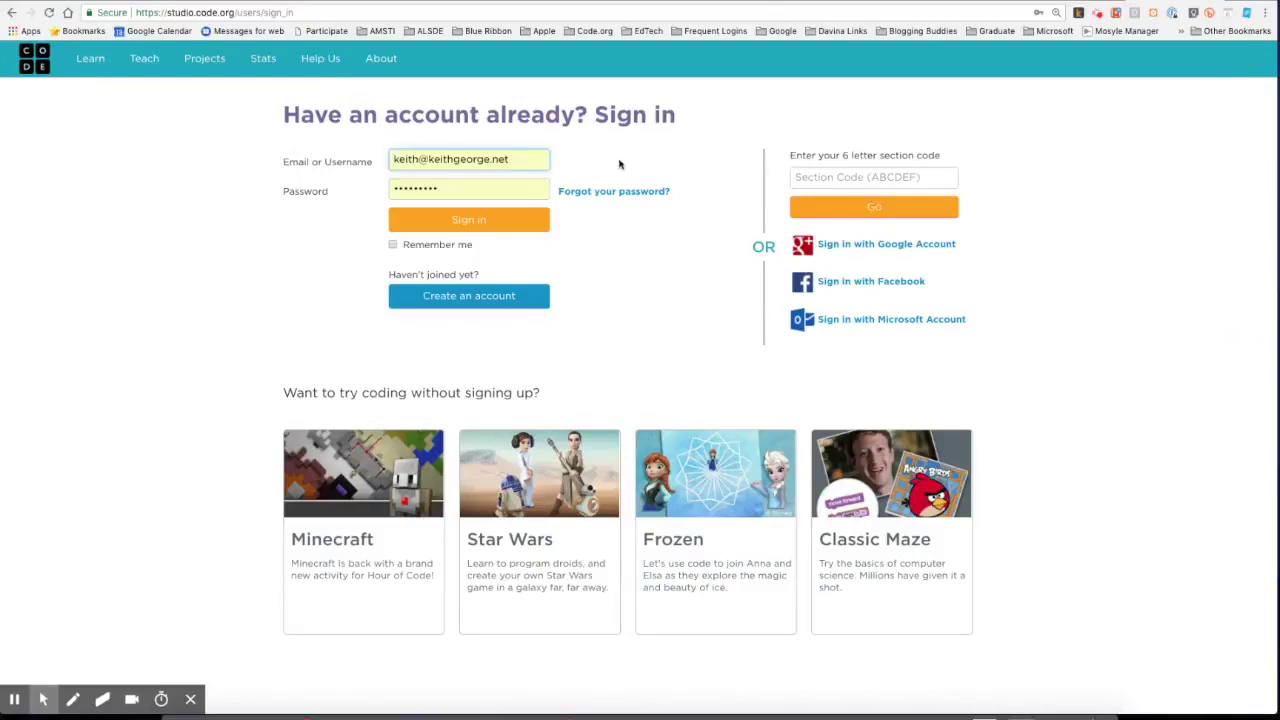
left_click(500, 219)
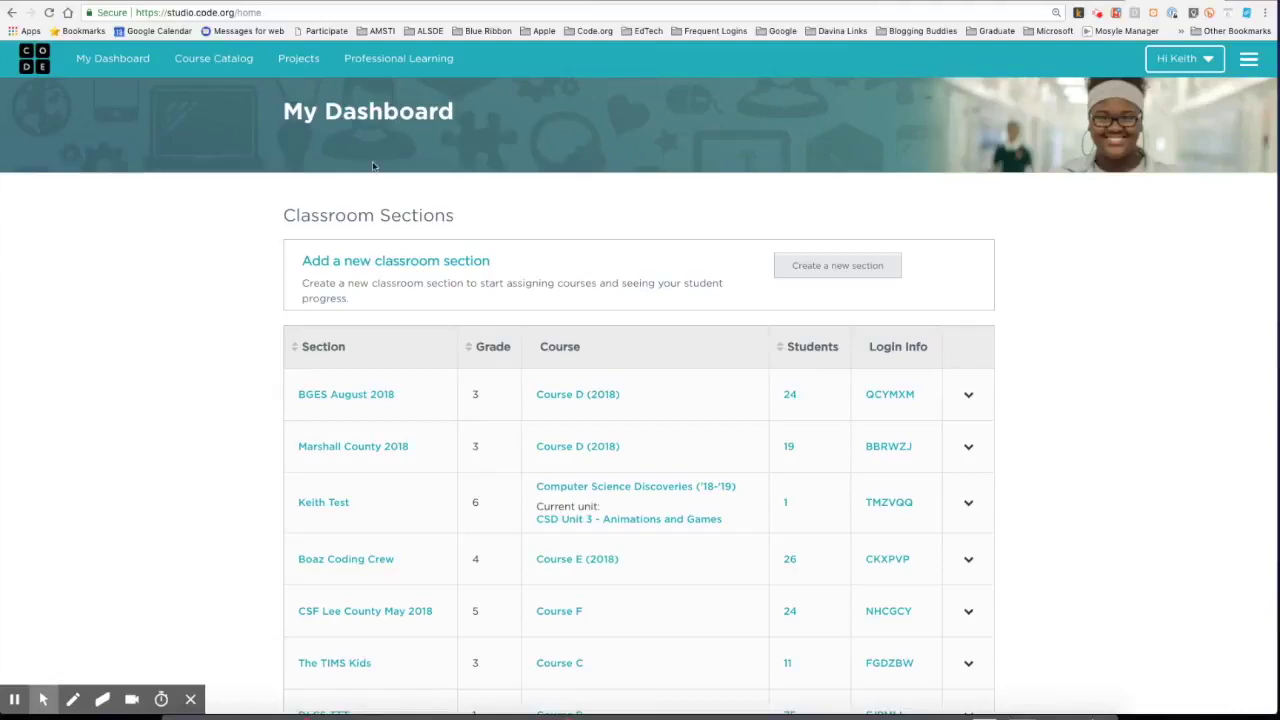
Look through the Classroom Sections table on My Dashboard, then return to the top.
scroll(366, 492, "down", 3)
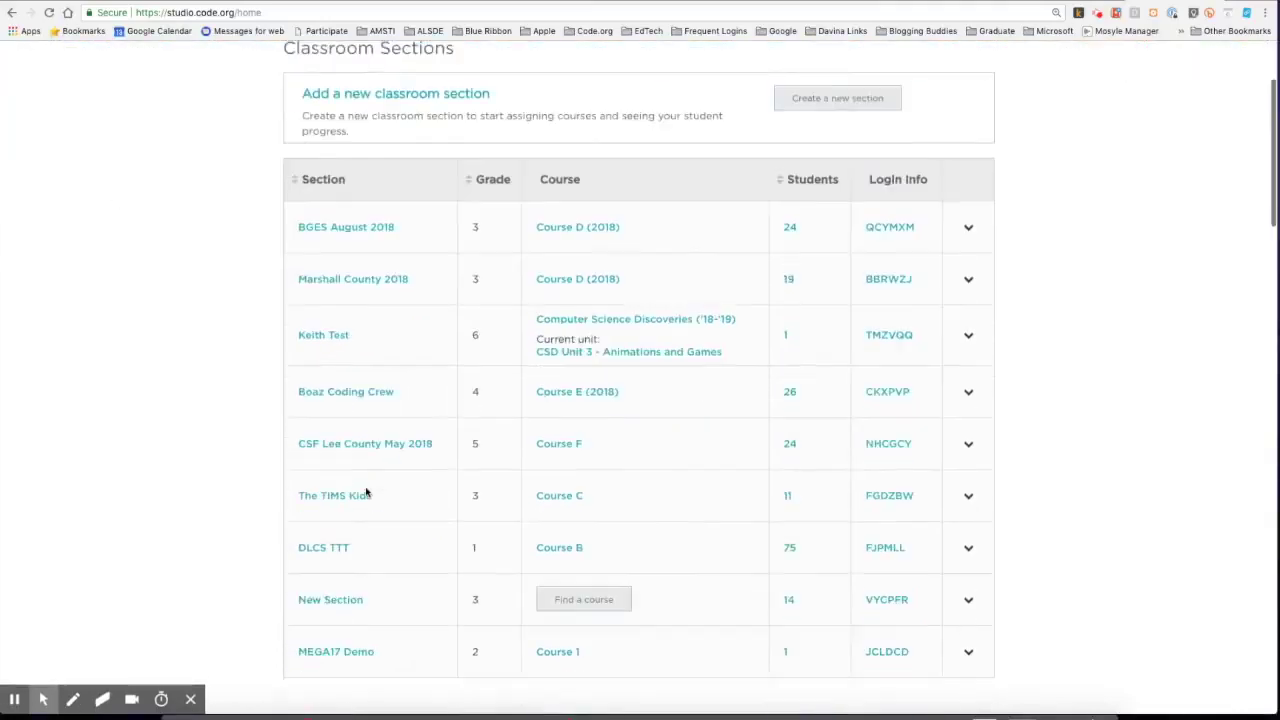
scroll(366, 491, "up", 3)
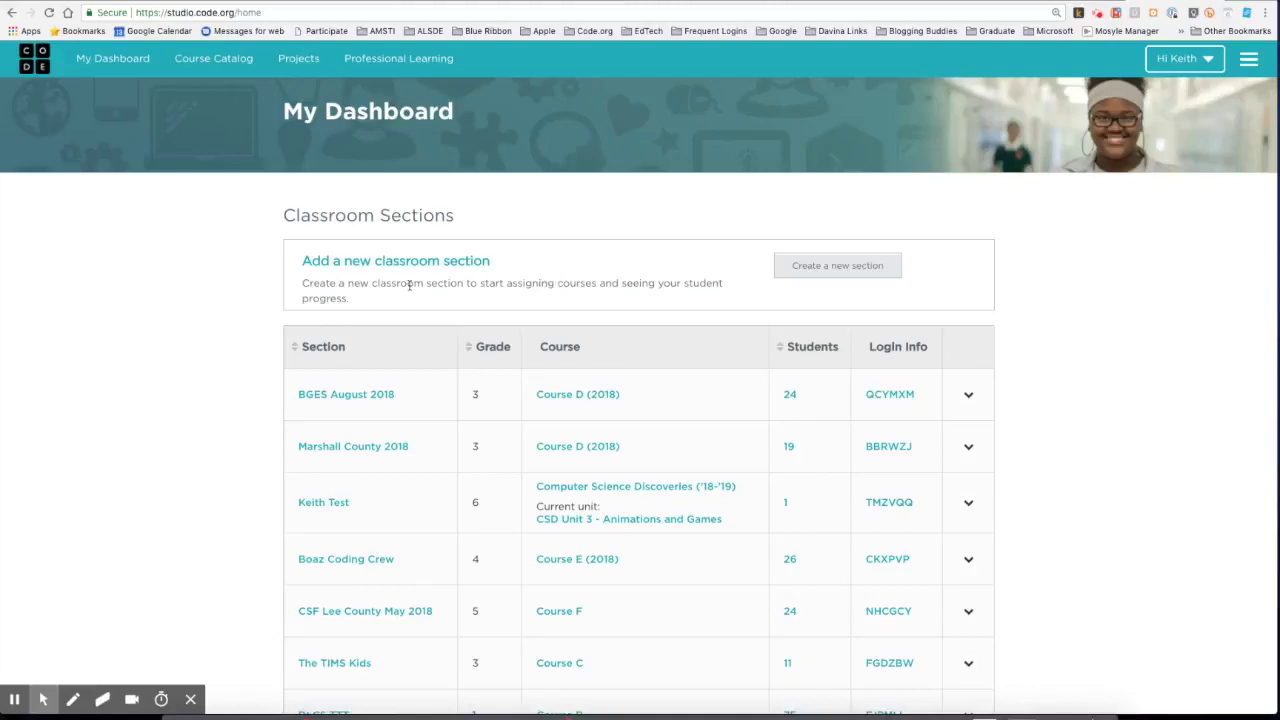
Begin a new classroom section whose students sign in with word logins.
left_click(834, 268)
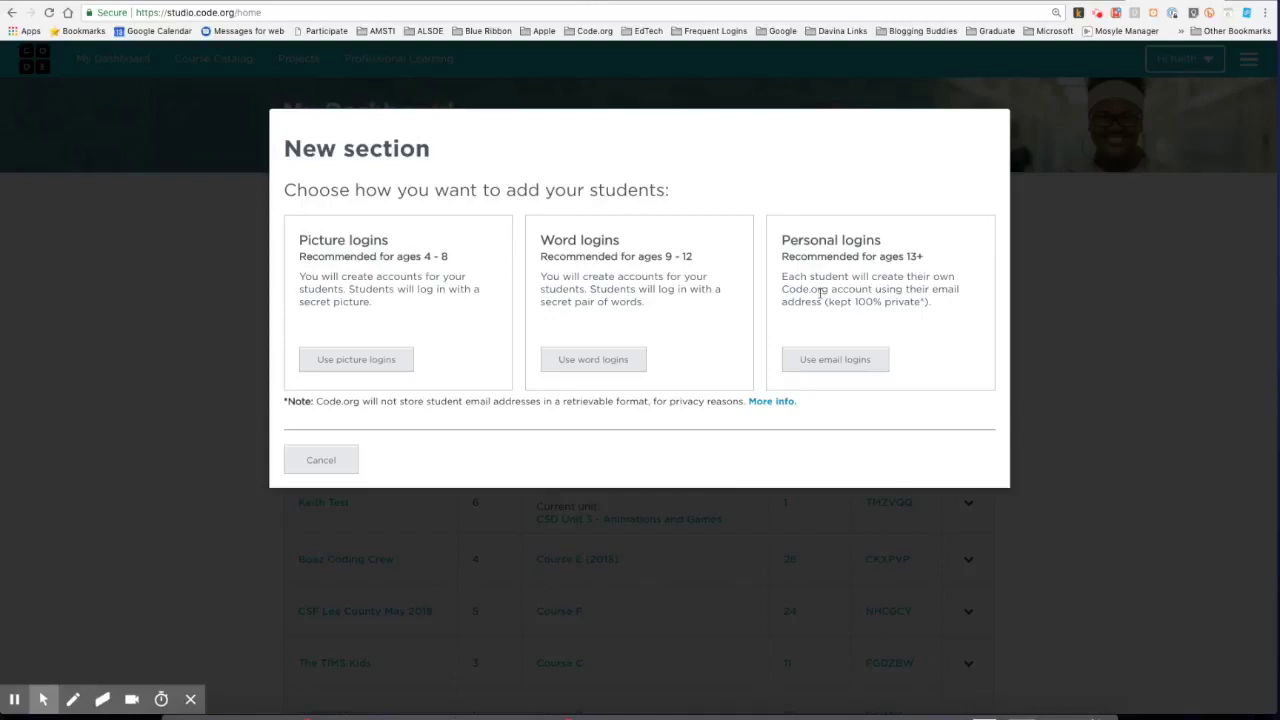
left_click(602, 362)
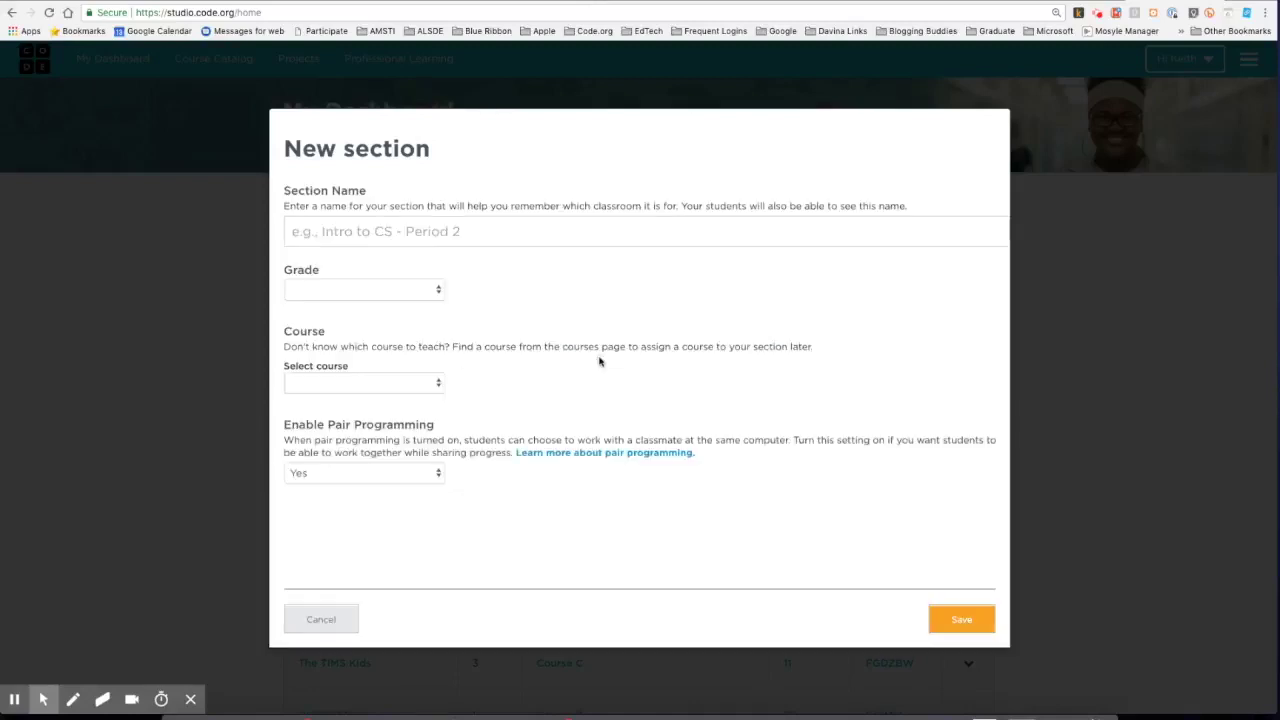
Name the section 'Webinar Sample Period 1', set grade 4, assign Course E (2018), and save.
left_click(471, 230)
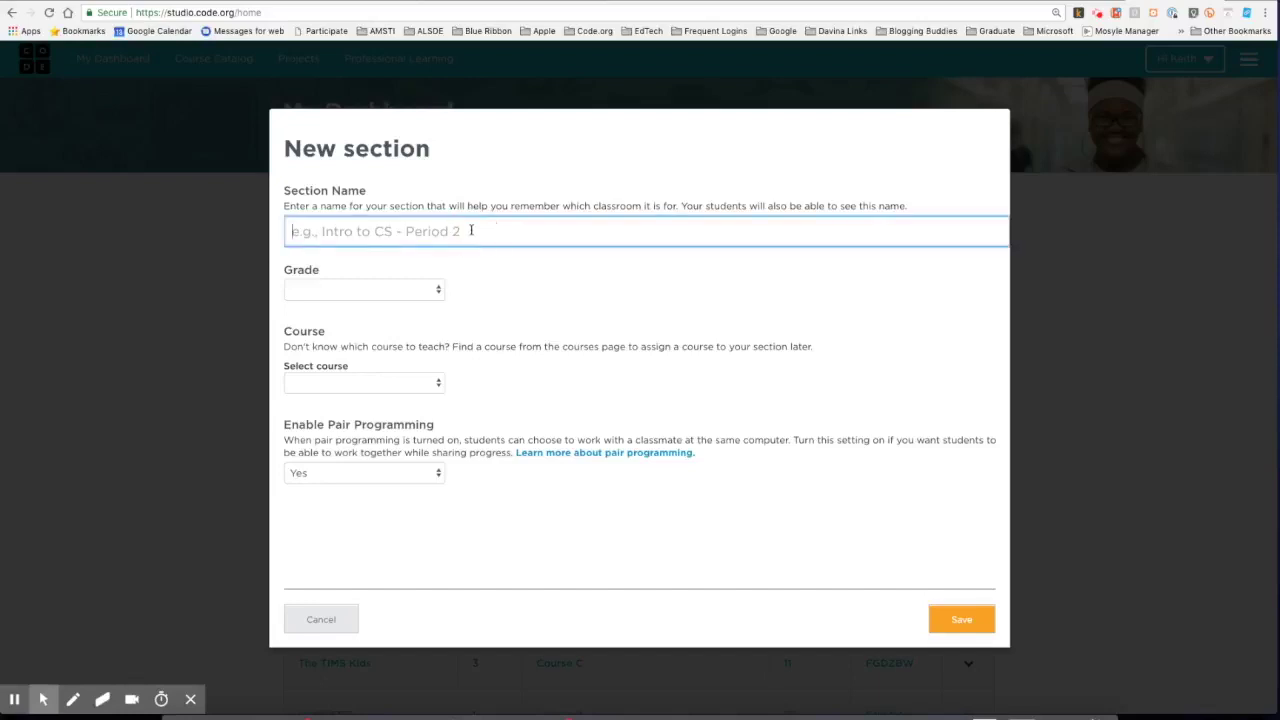
type("We")
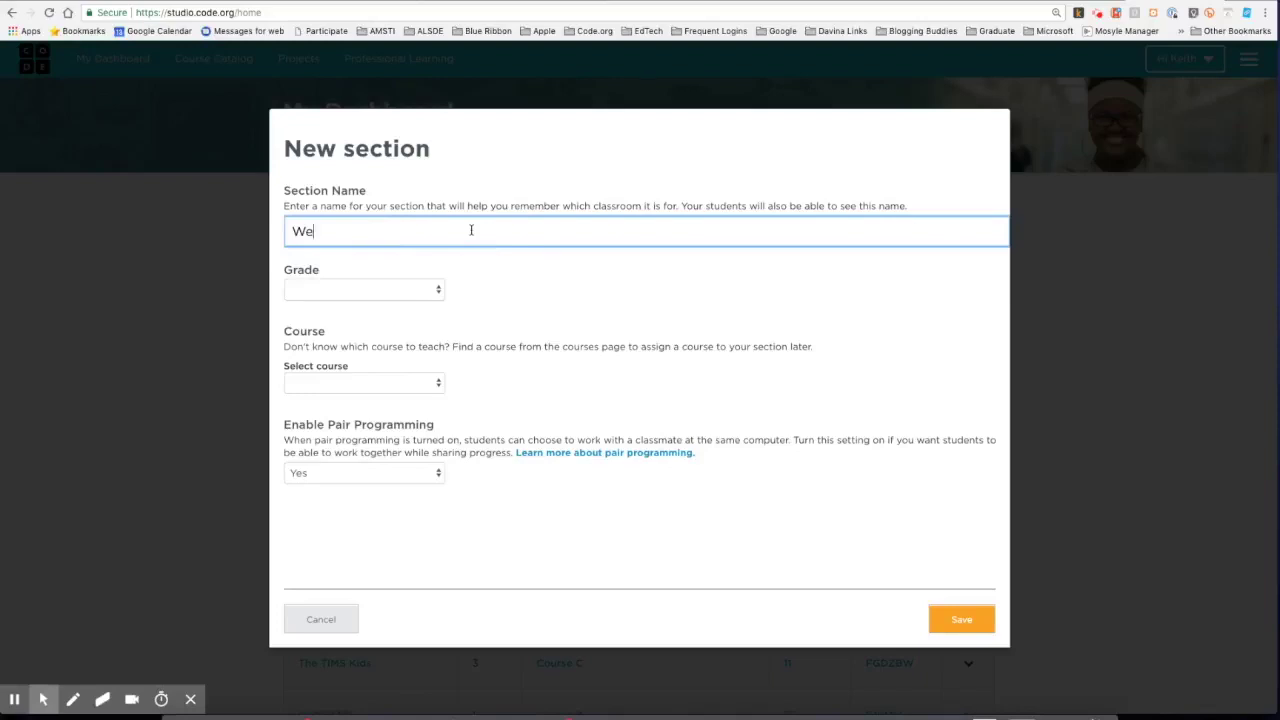
type("binar Sample Perios")
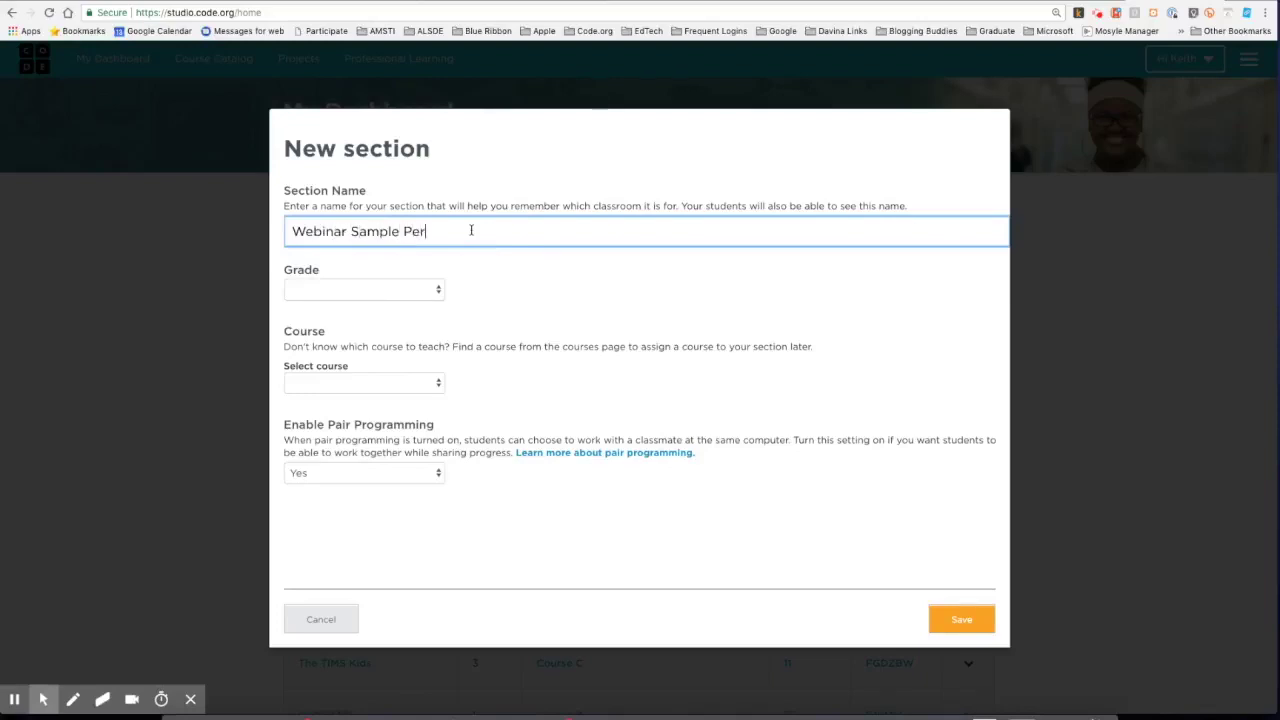
key("BackSpace")
type("d 1")
left_click(390, 290)
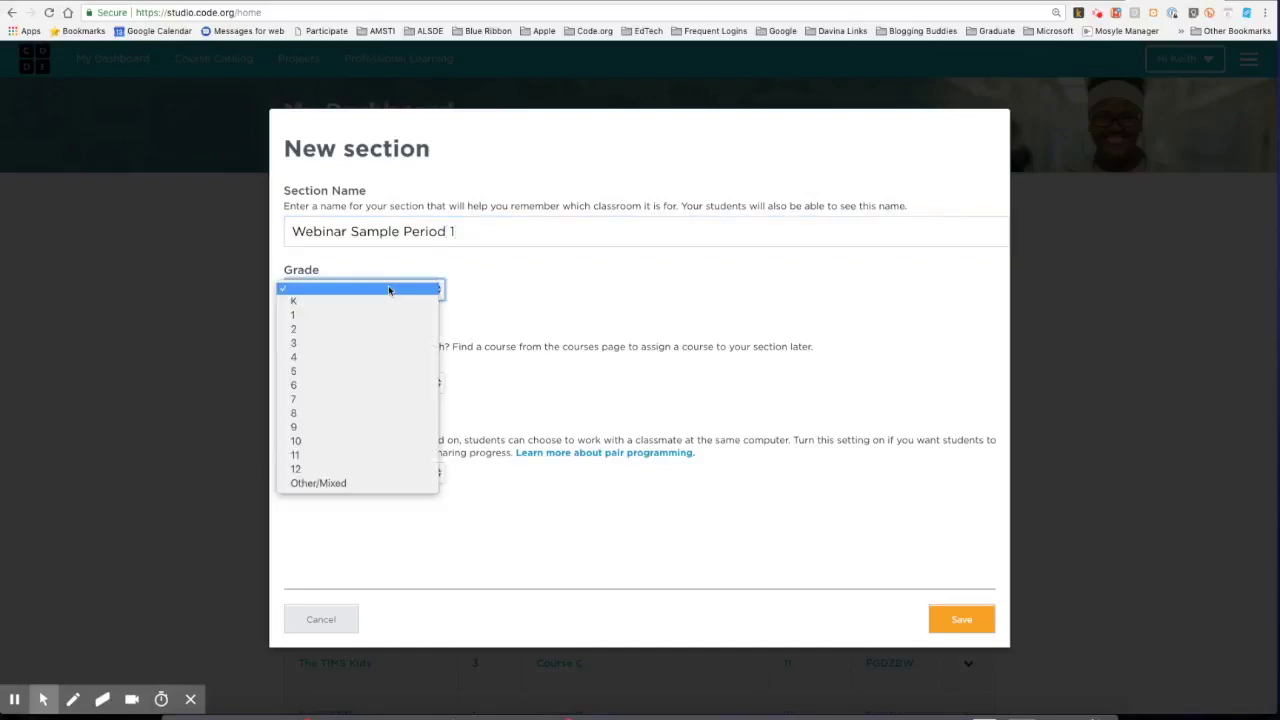
left_click(305, 358)
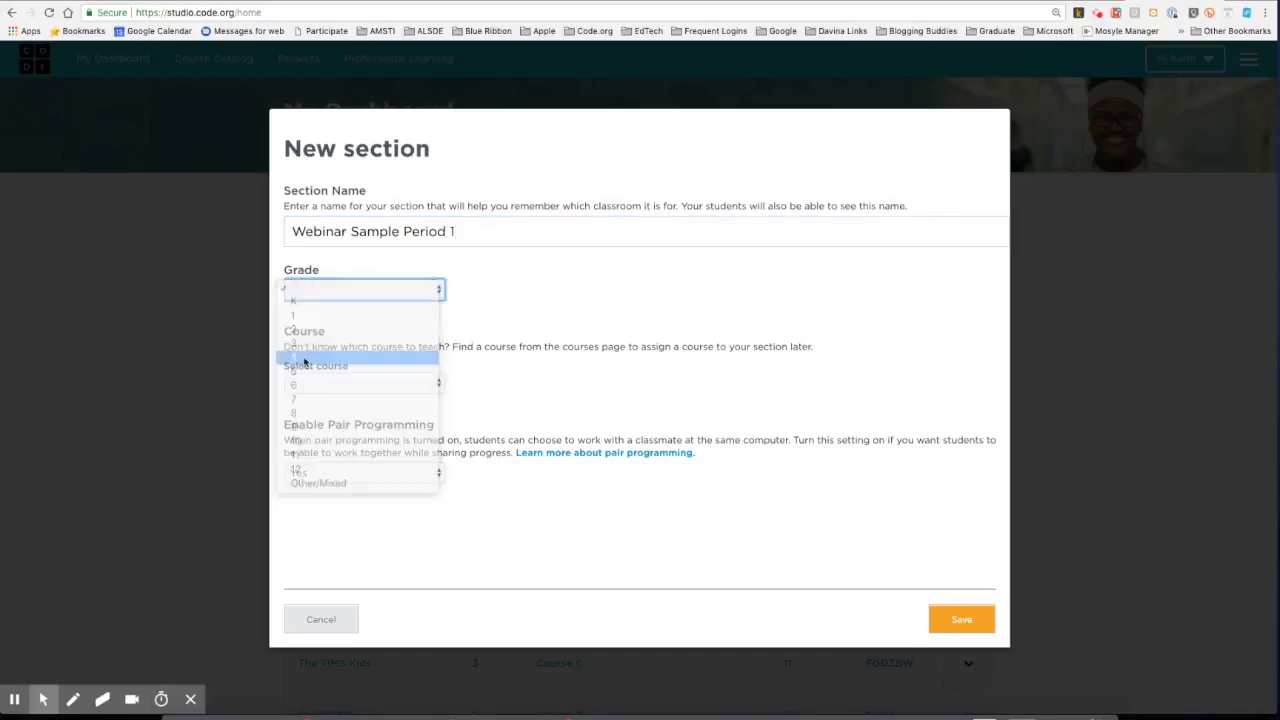
left_click(348, 385)
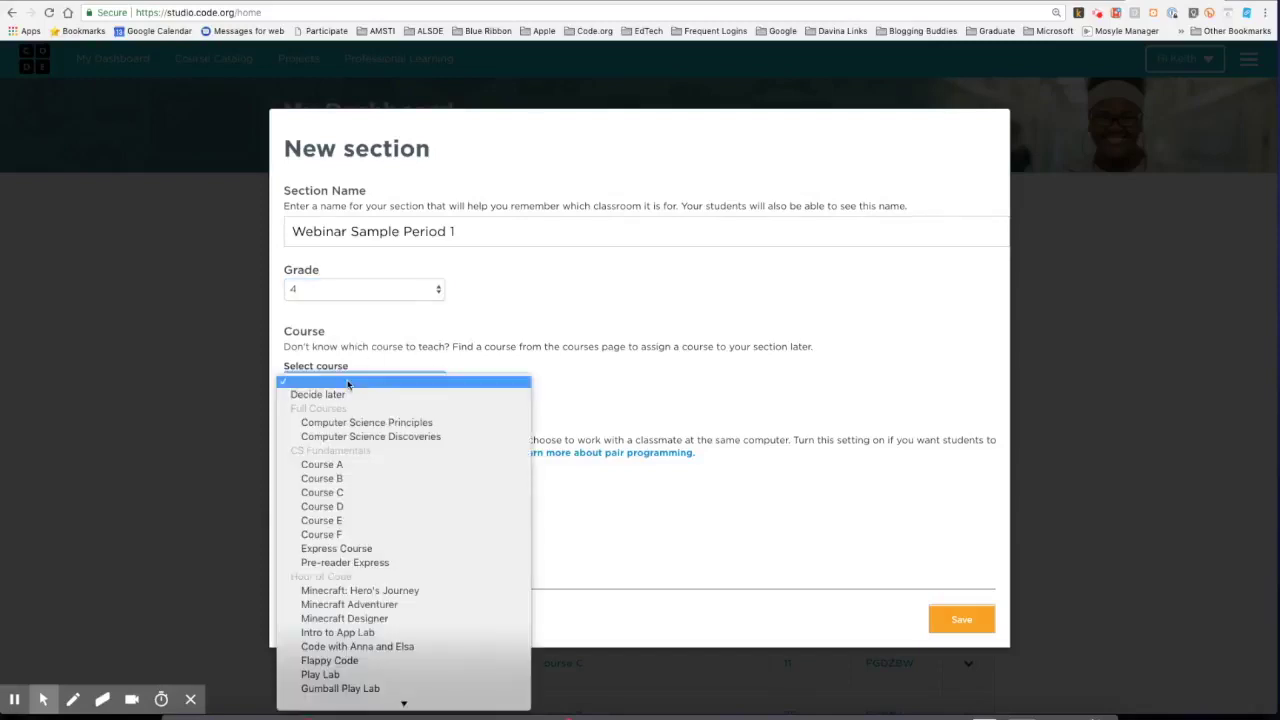
left_click(344, 527)
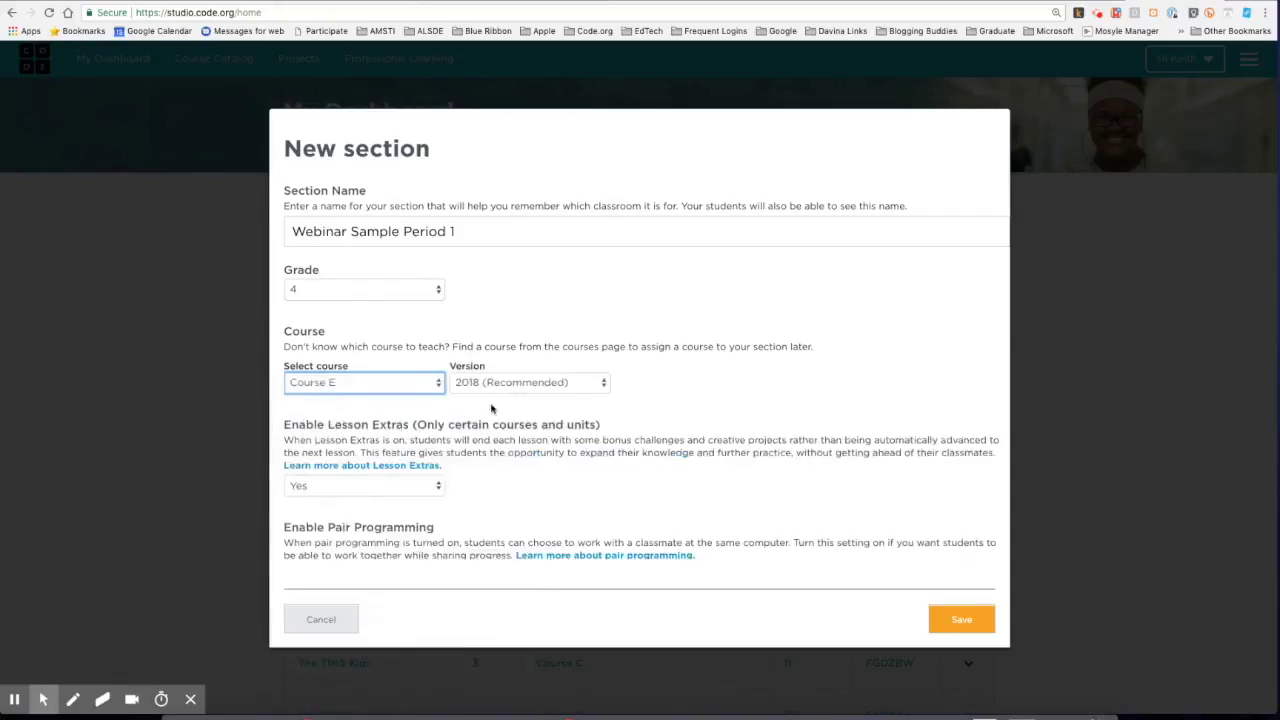
scroll(490, 408, "down", 1)
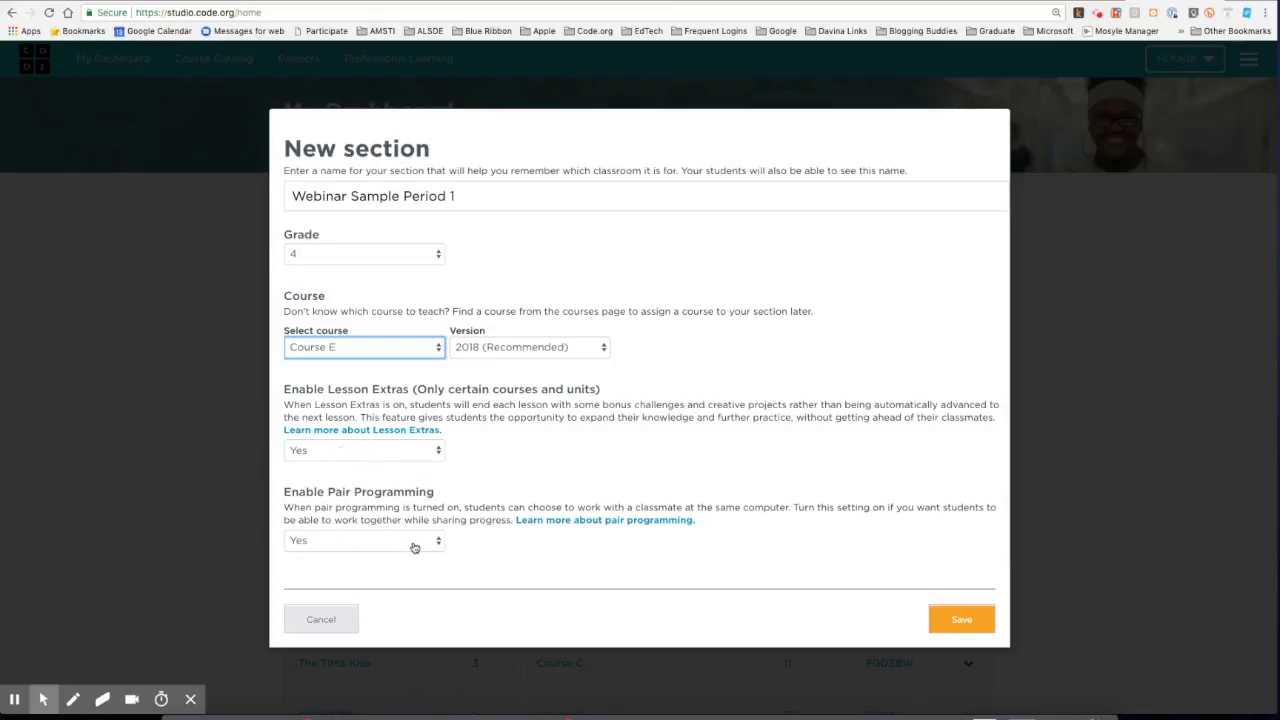
left_click(979, 626)
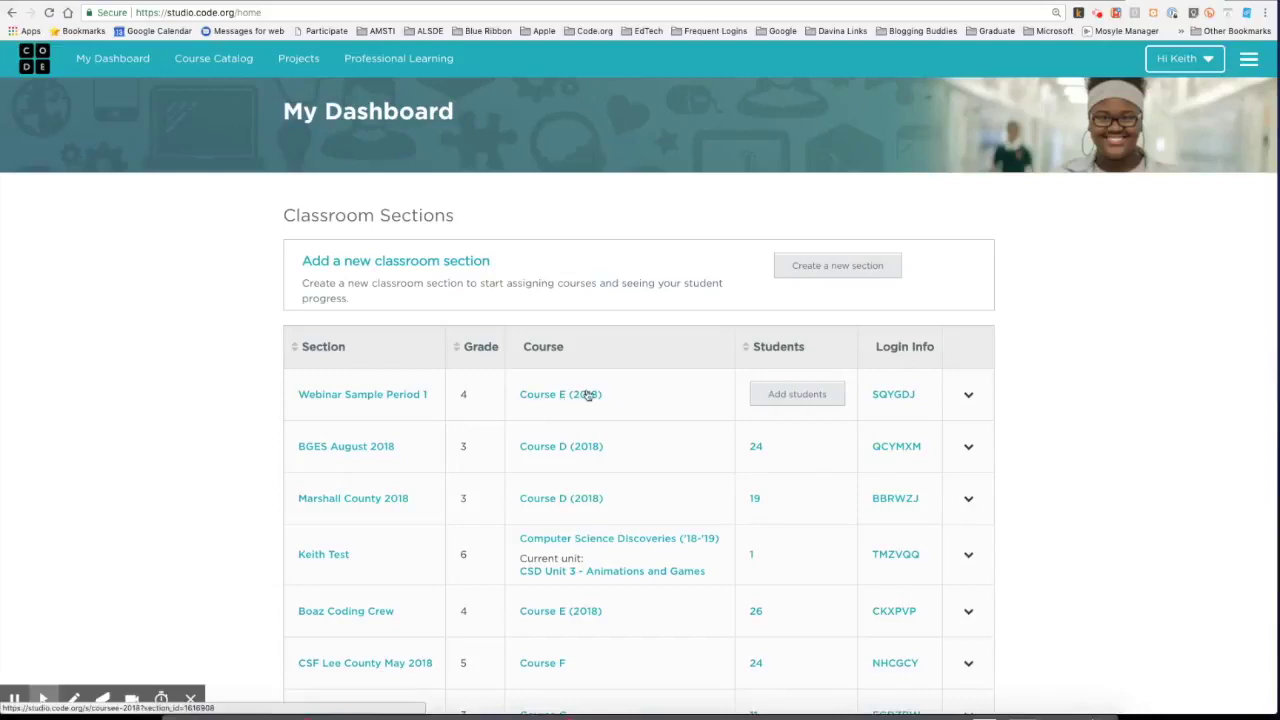
Check the Course E (2018) page, then go back and open the Webinar Sample Period 1 section.
left_click(553, 396)
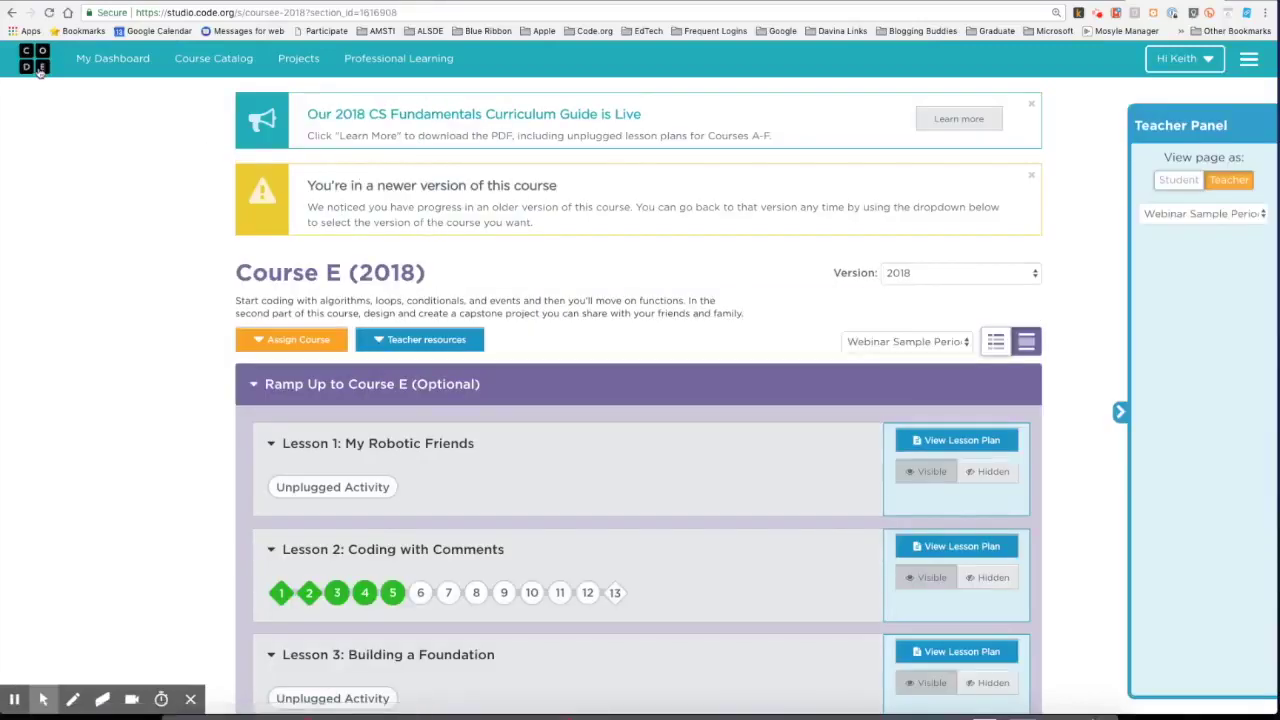
left_click(10, 14)
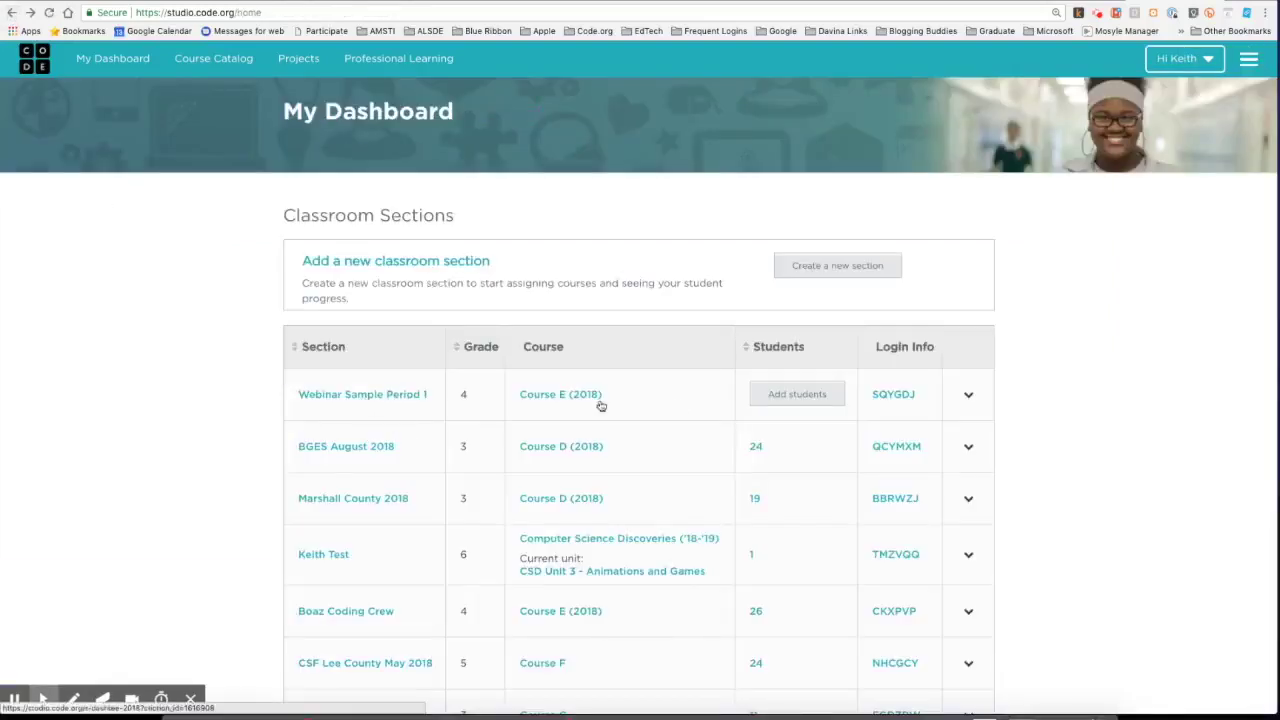
left_click(338, 397)
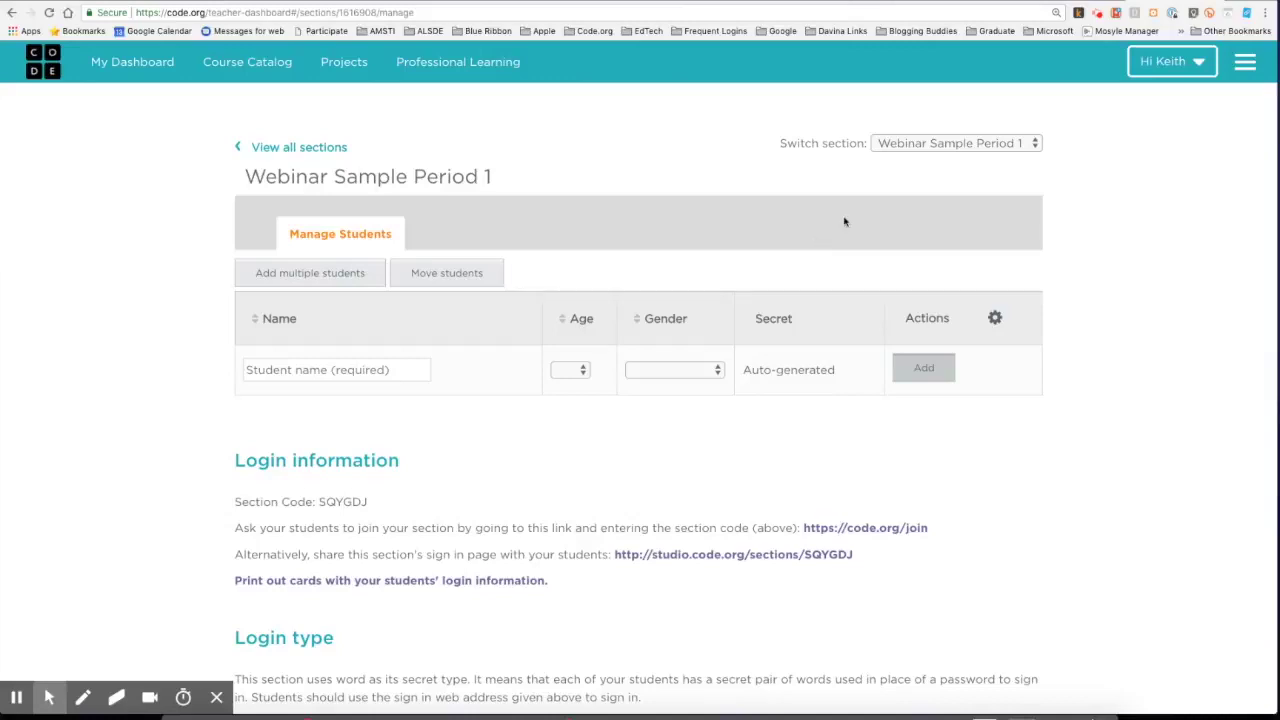
left_click(932, 147)
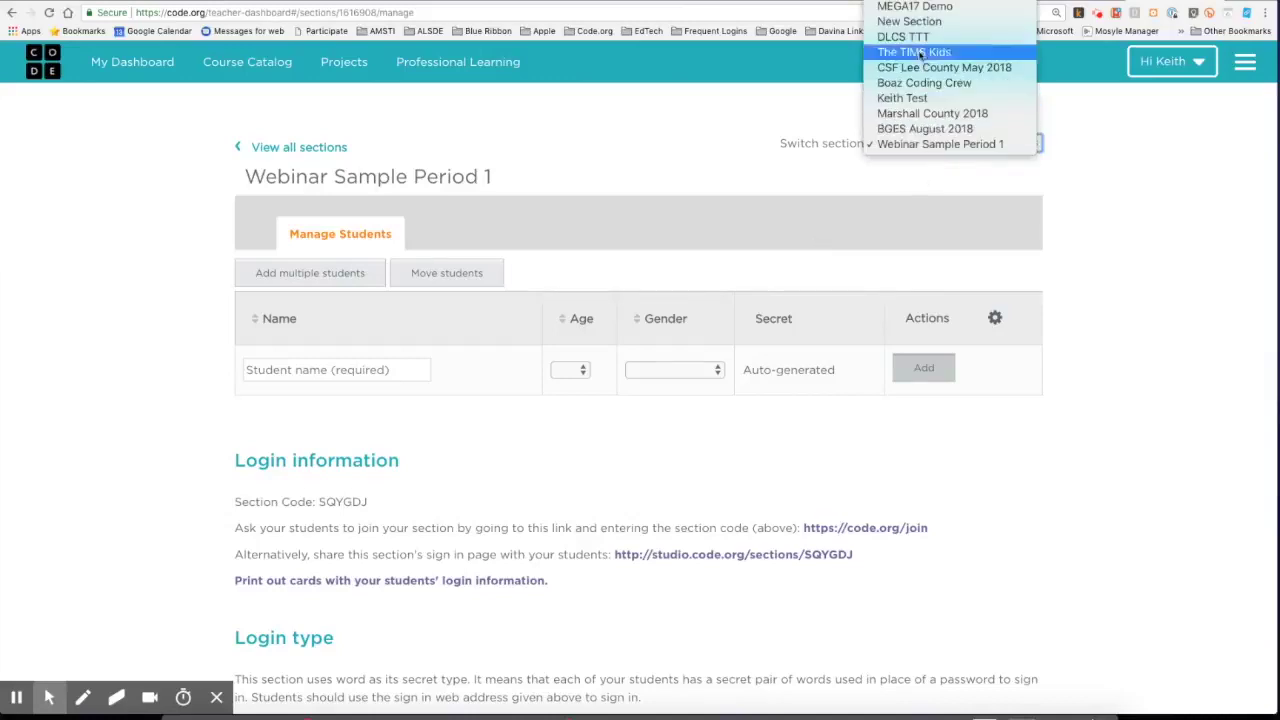
left_click(828, 174)
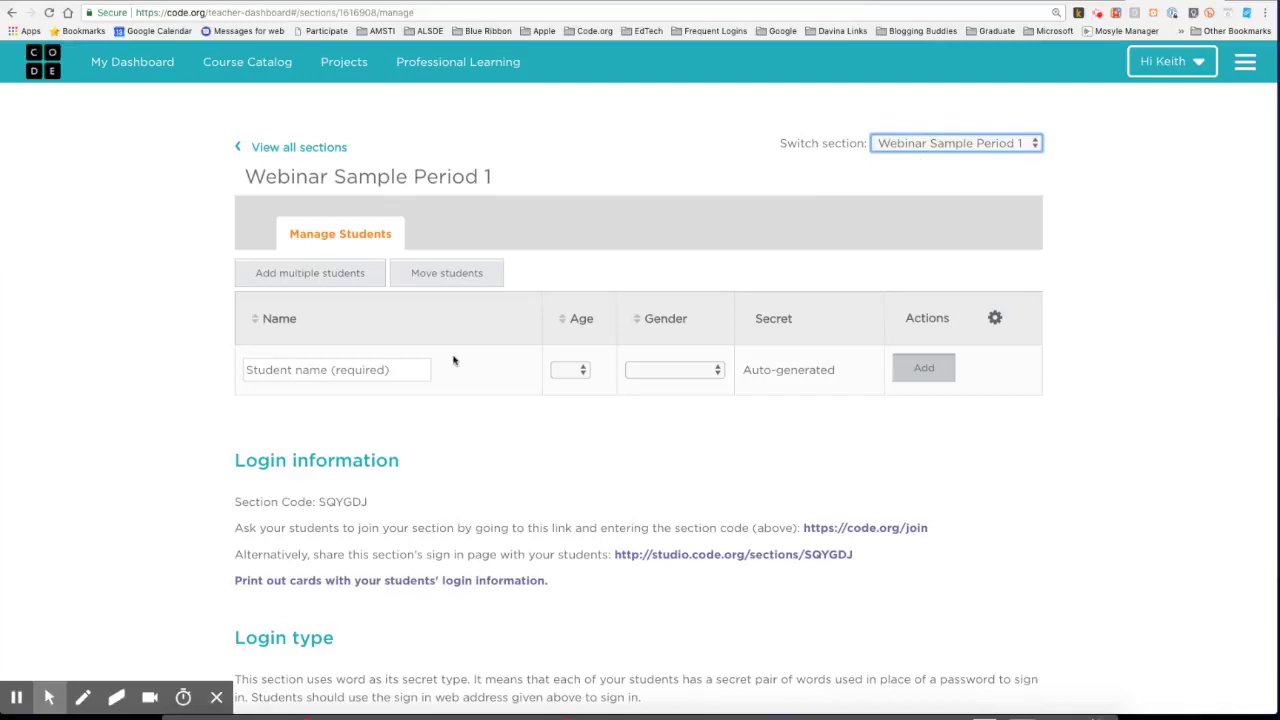
left_click_drag(320, 501, 397, 500)
left_click(401, 505)
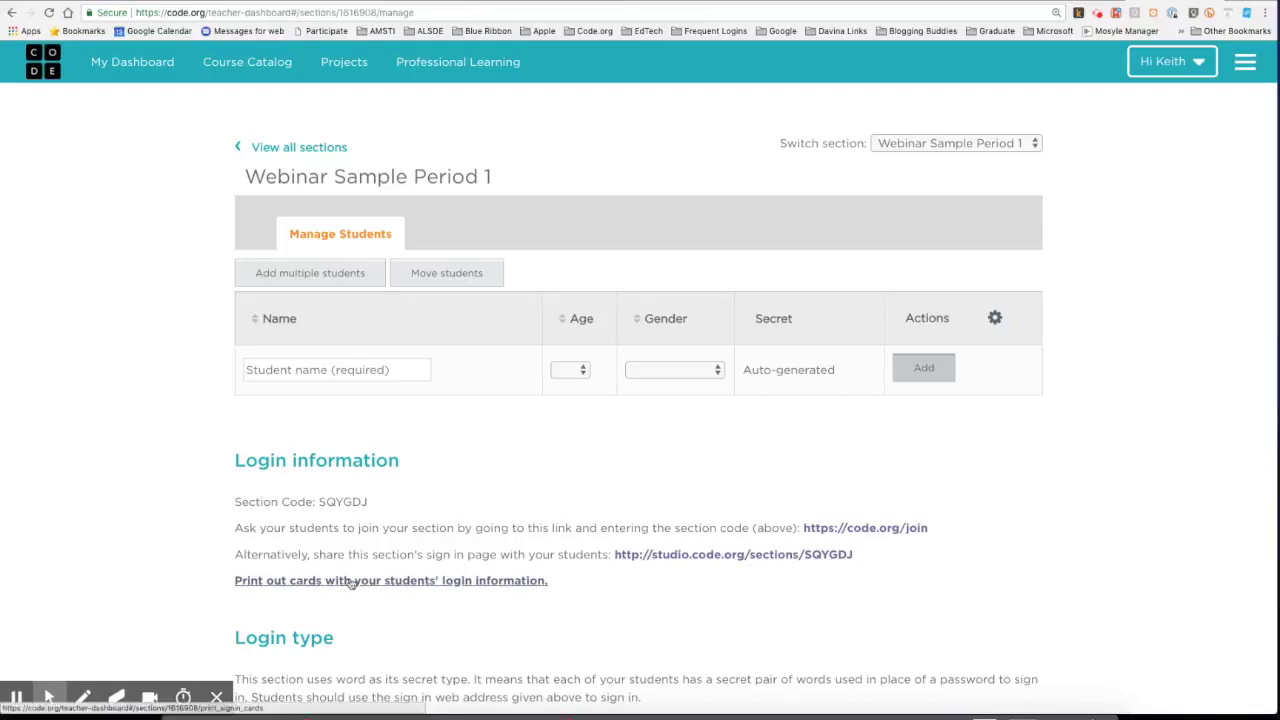
scroll(486, 540, "down", 3)
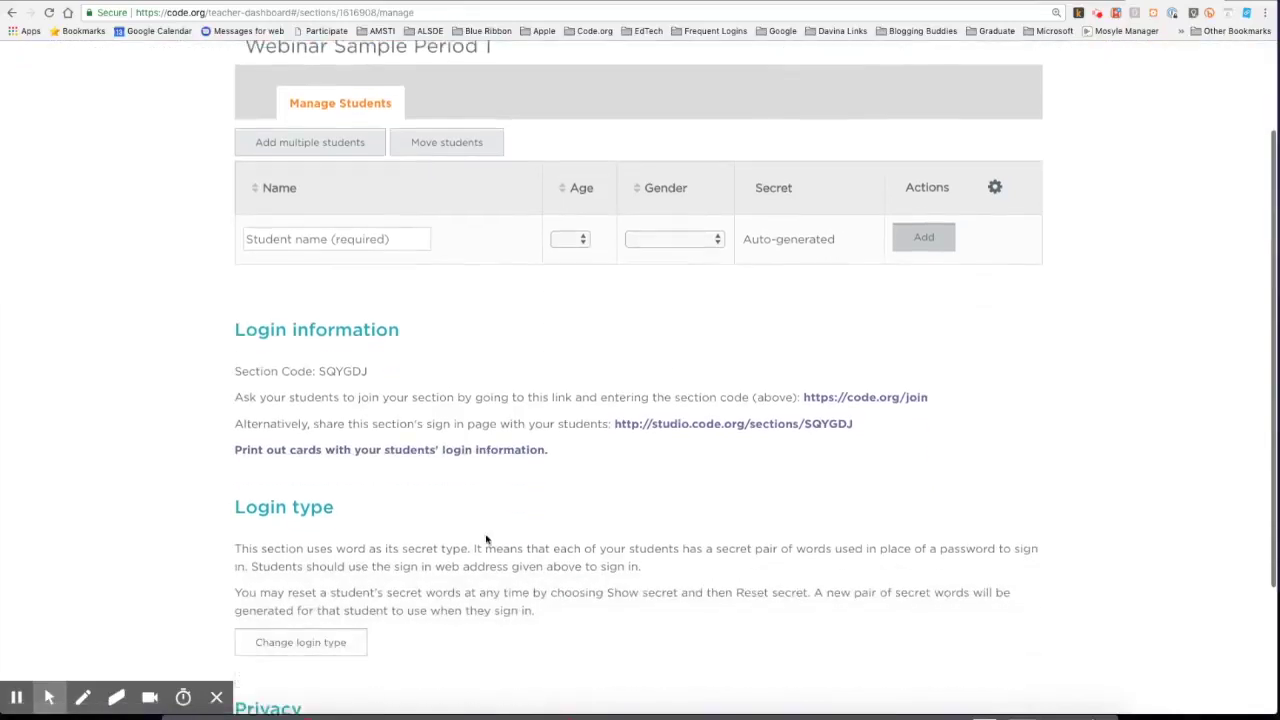
scroll(486, 535, "down", 1)
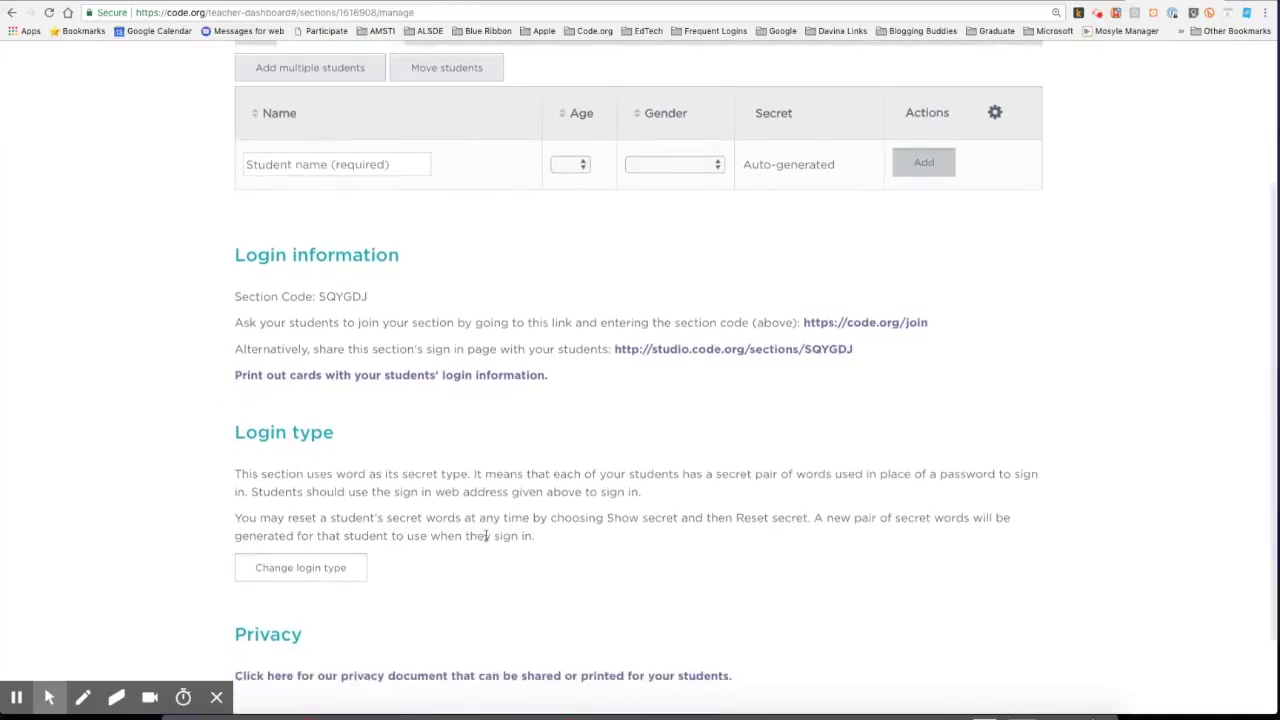
scroll(486, 535, "up", 4)
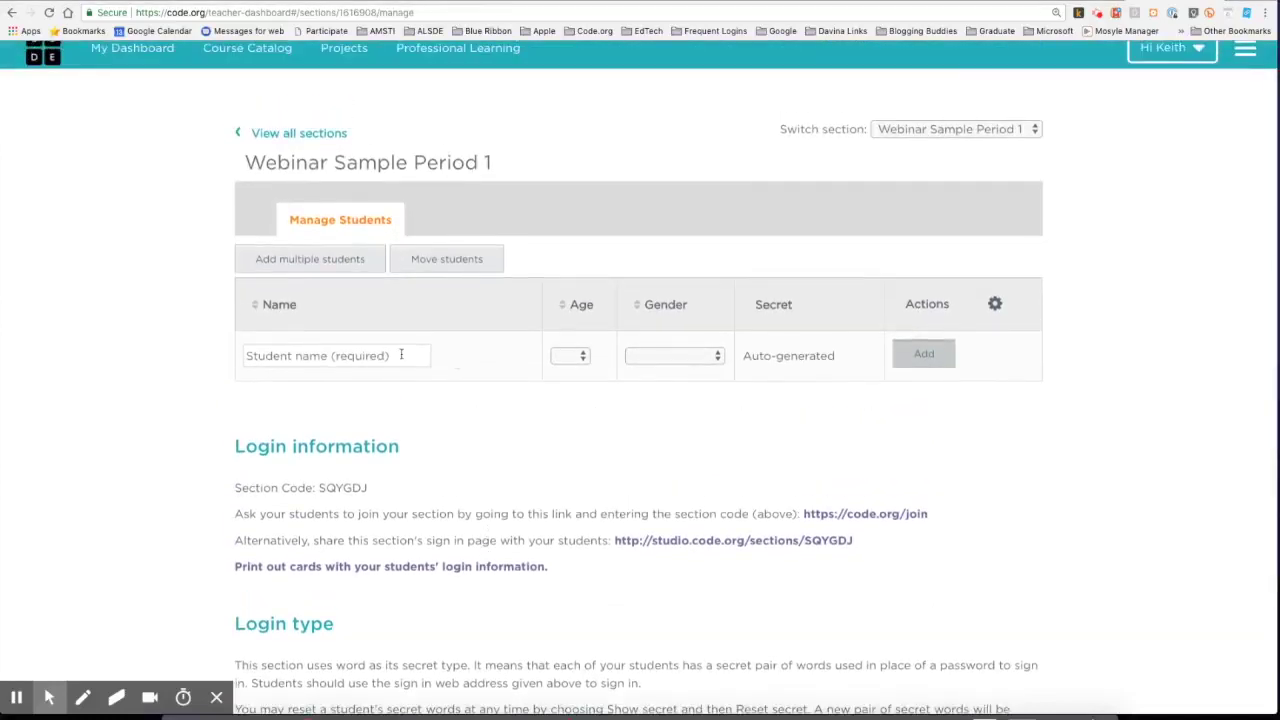
Add a student by name to the roster with age 12 and gender Male.
left_click(278, 358)
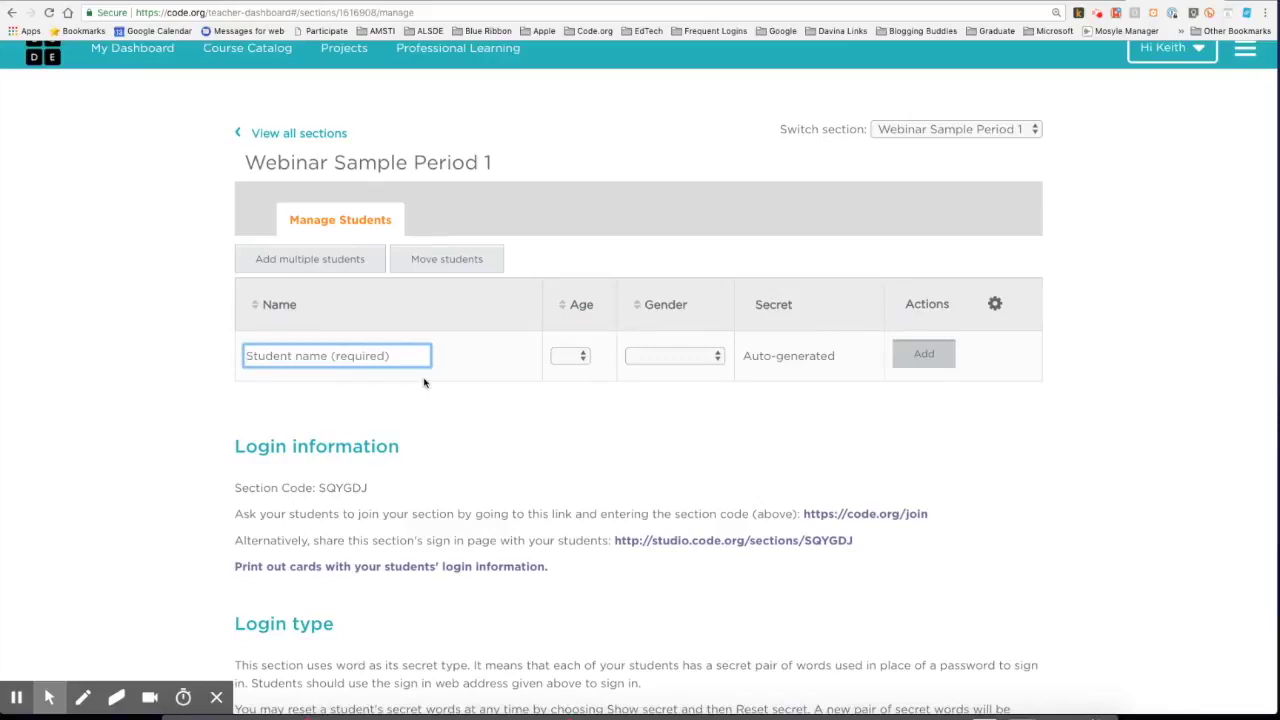
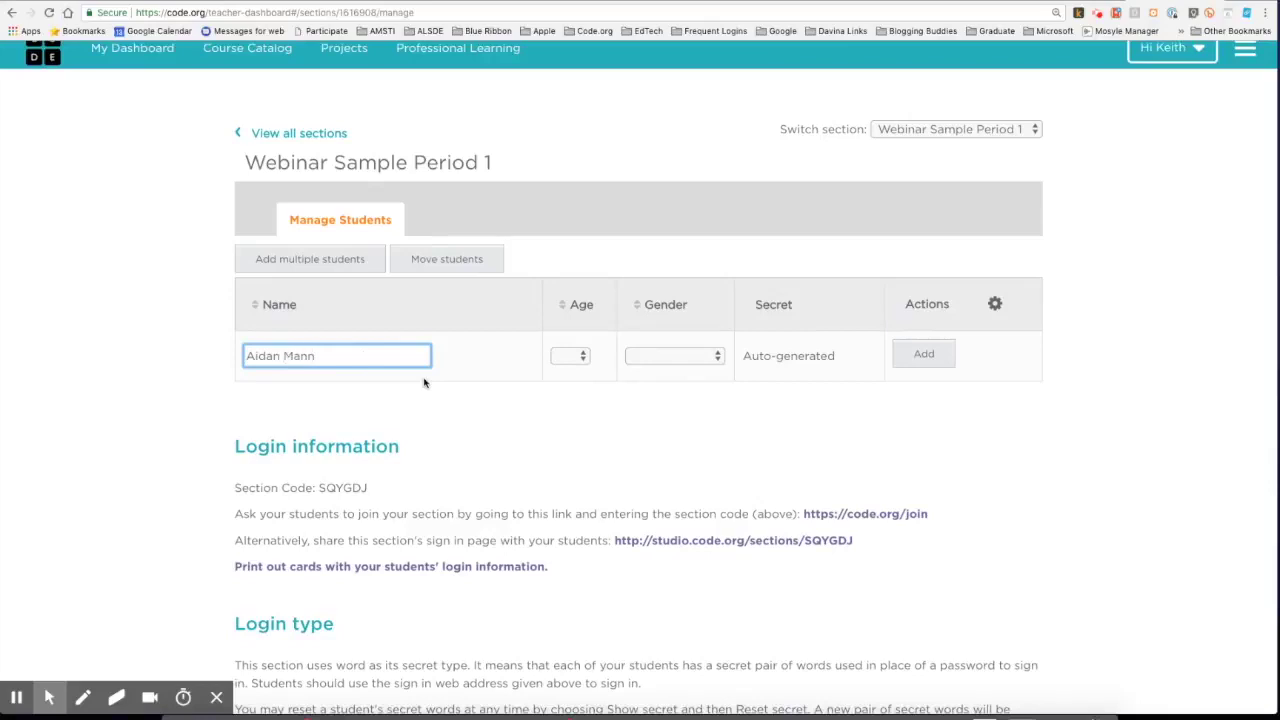
left_click(577, 358)
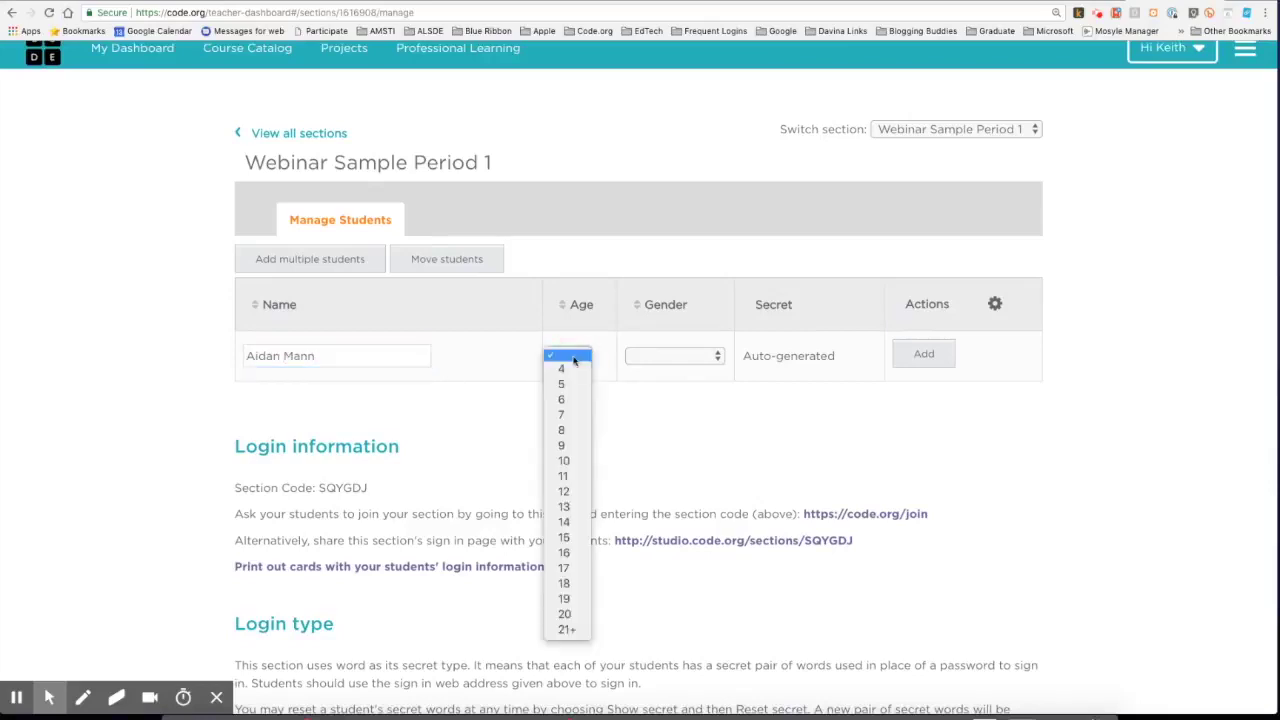
left_click(567, 494)
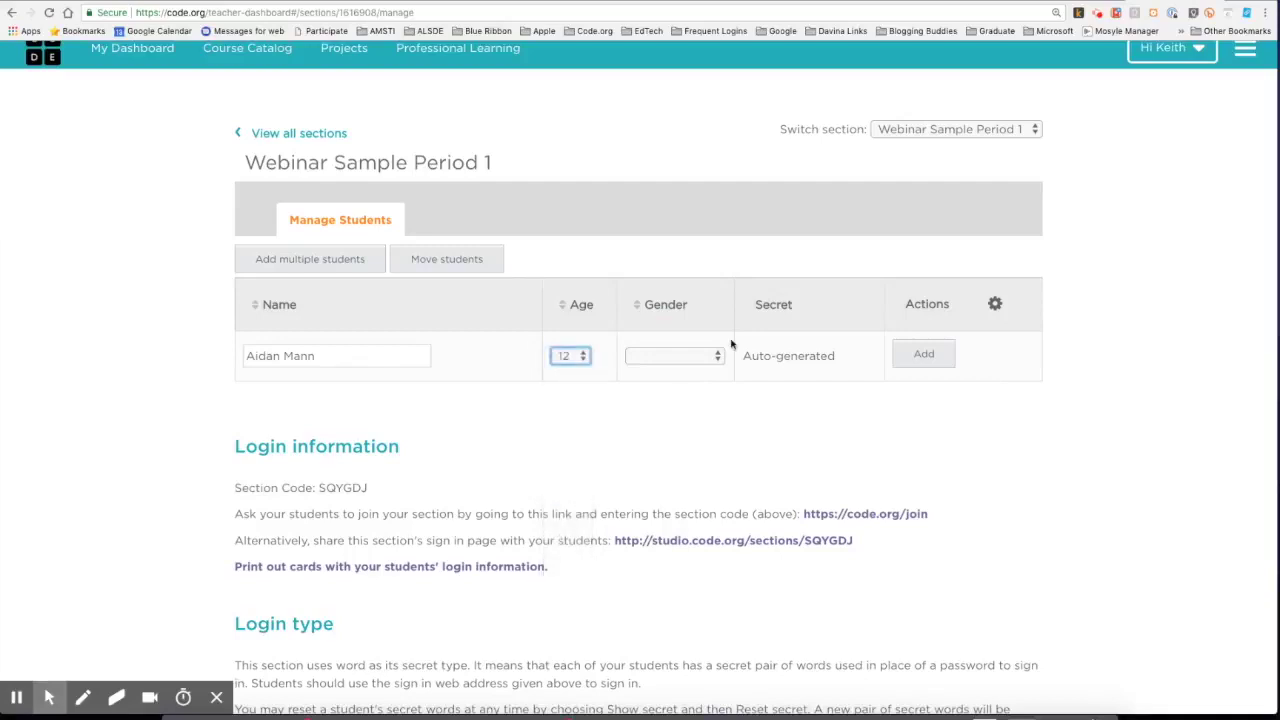
left_click(676, 354)
left_click(662, 372)
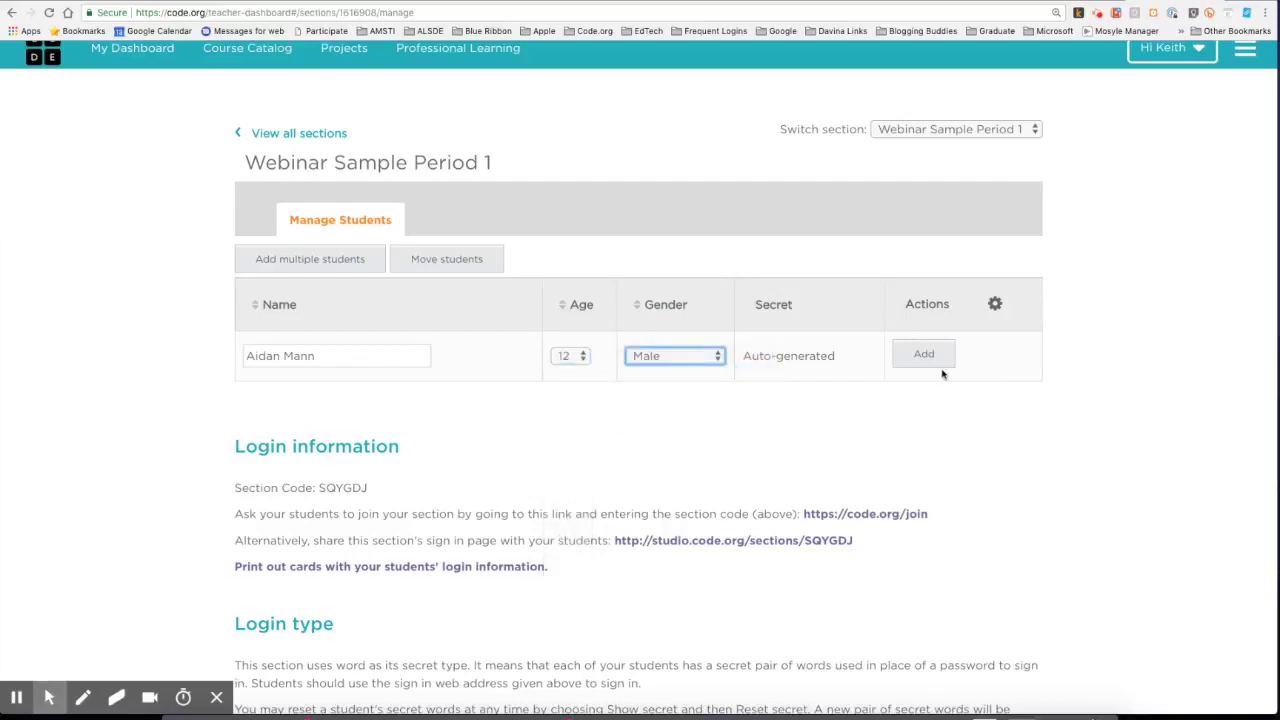
left_click(926, 356)
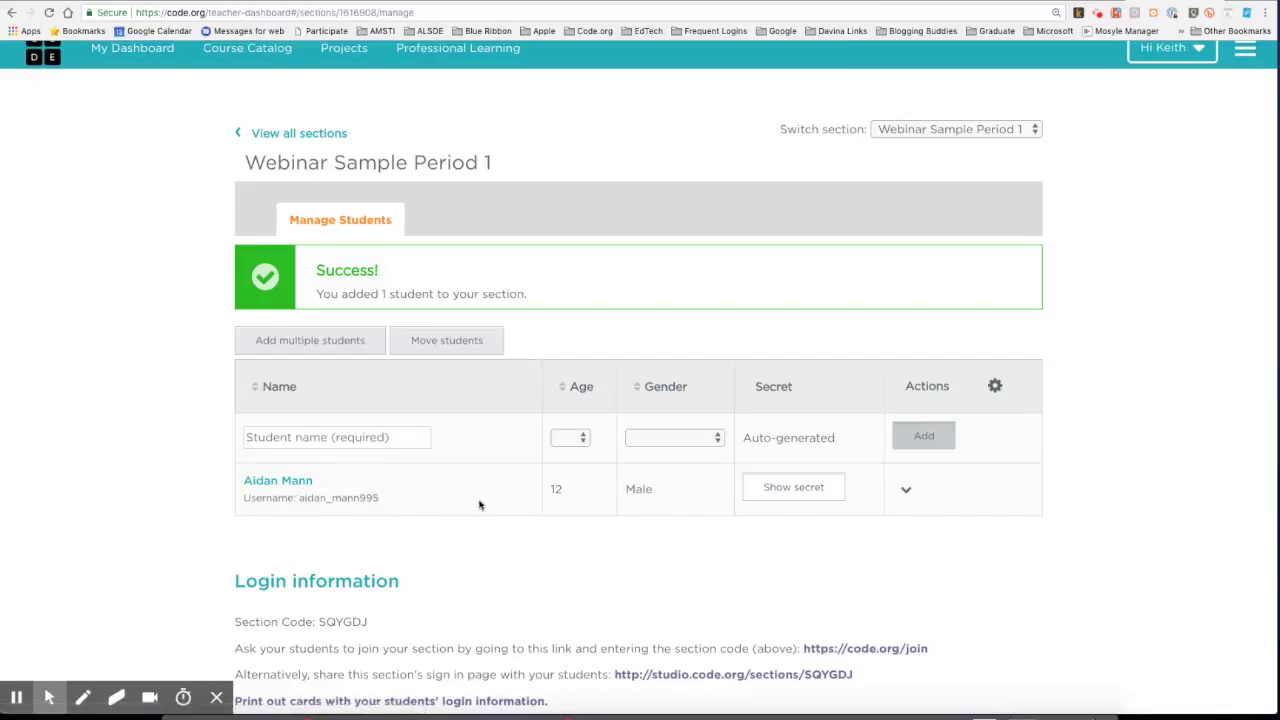
Highlight the student's username, then reveal and highlight their secret words.
left_click_drag(299, 498, 377, 501)
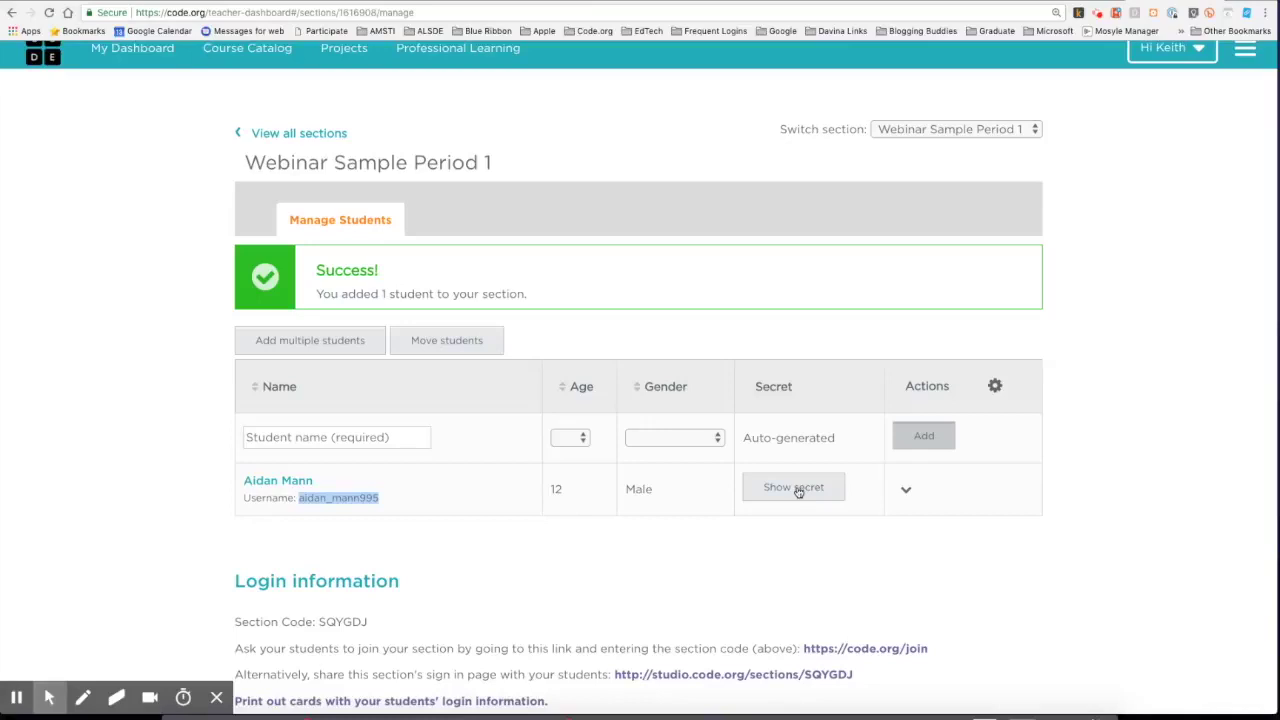
left_click(798, 490)
left_click_drag(744, 480, 811, 483)
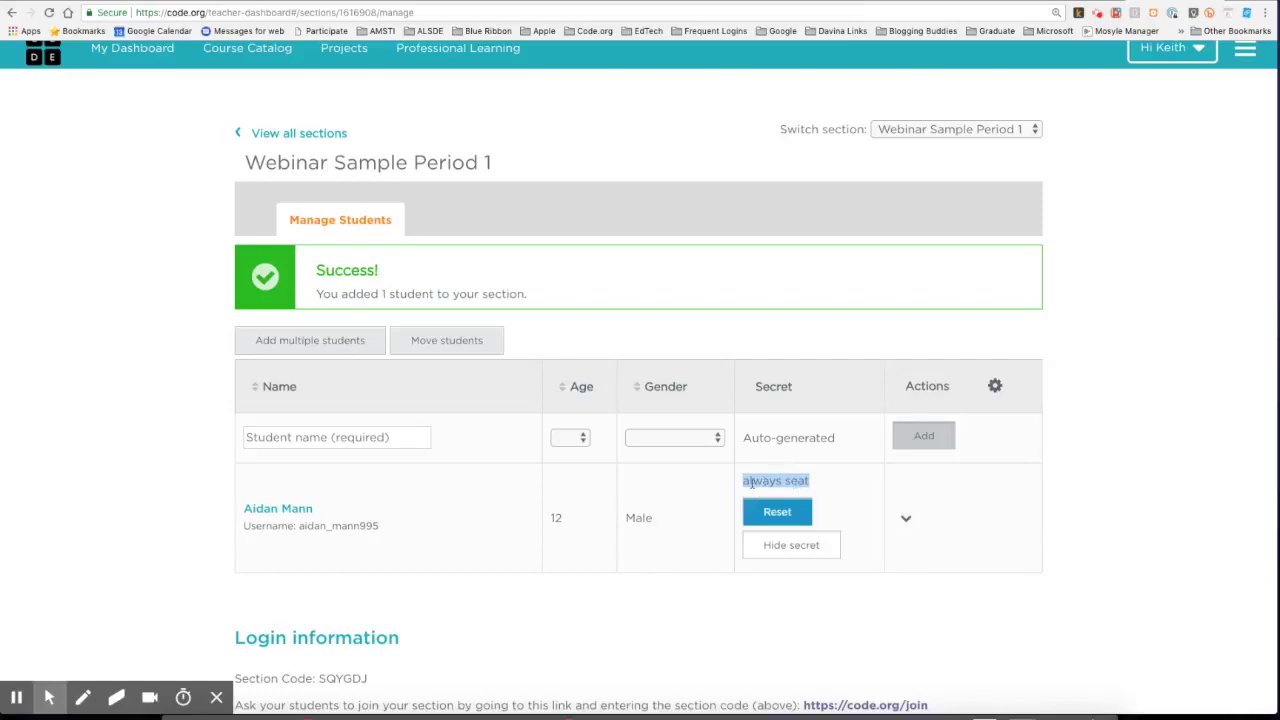
Reset the student's secret words twice, then hide the secret again.
left_click(770, 515)
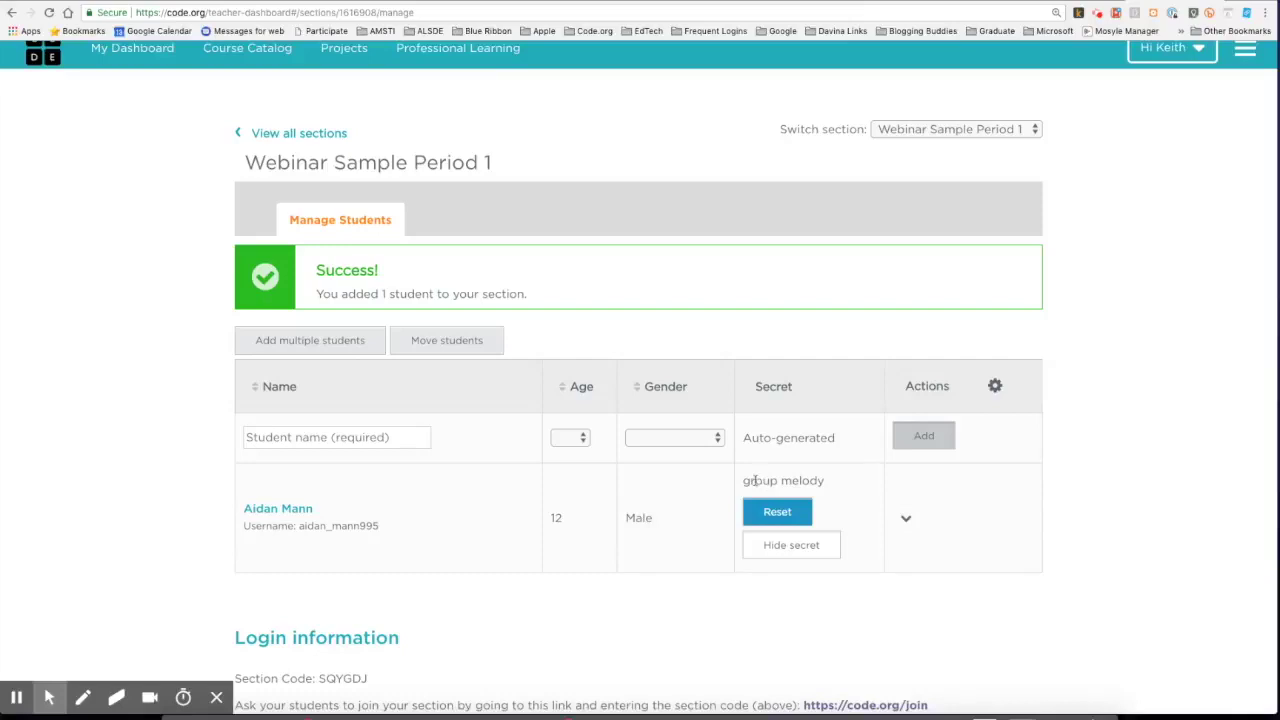
left_click(771, 515)
left_click(810, 550)
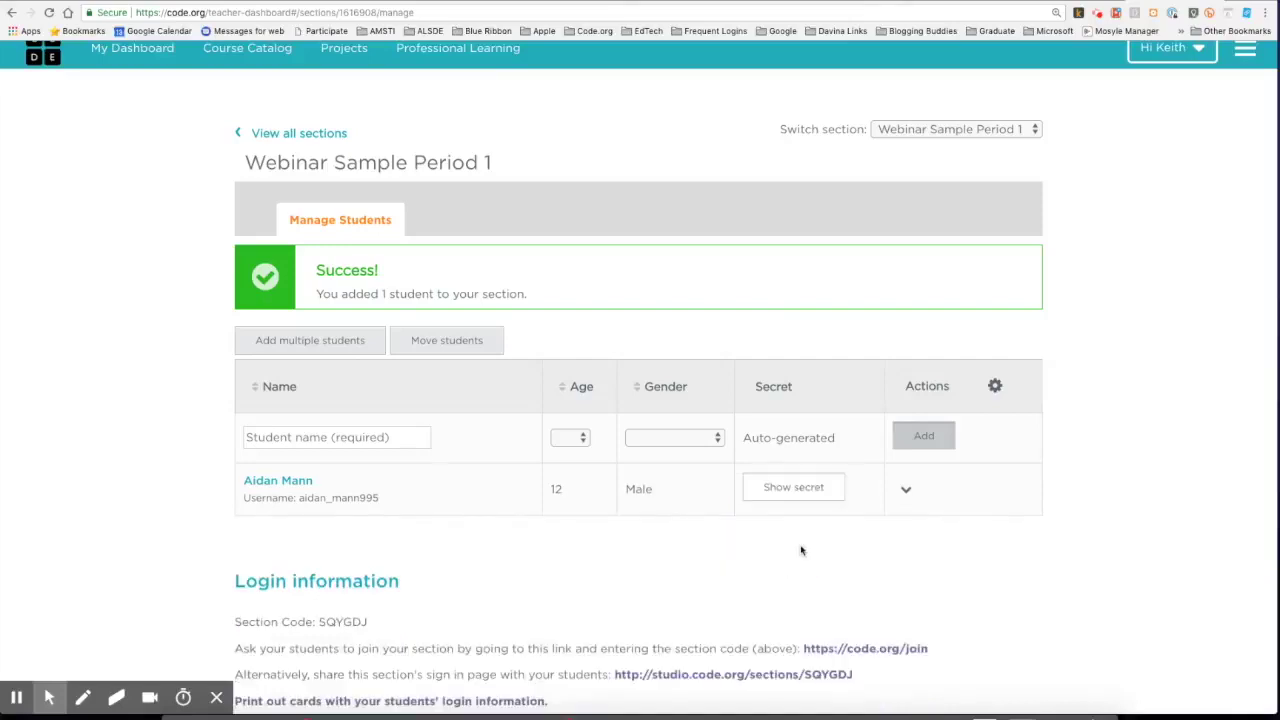
Edit the student's row to insert a middle initial before the surname, then save.
left_click(905, 492)
left_click(878, 534)
left_click(325, 501)
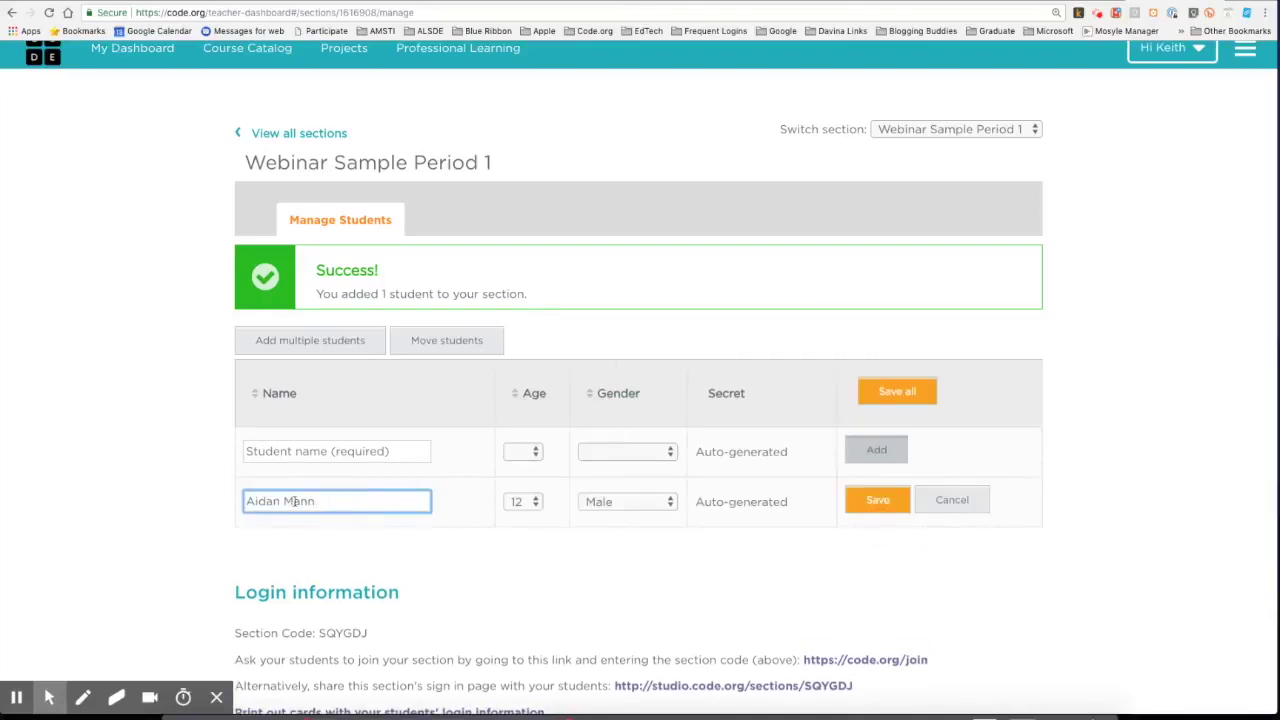
left_click(285, 500)
type("J.")
left_click(877, 501)
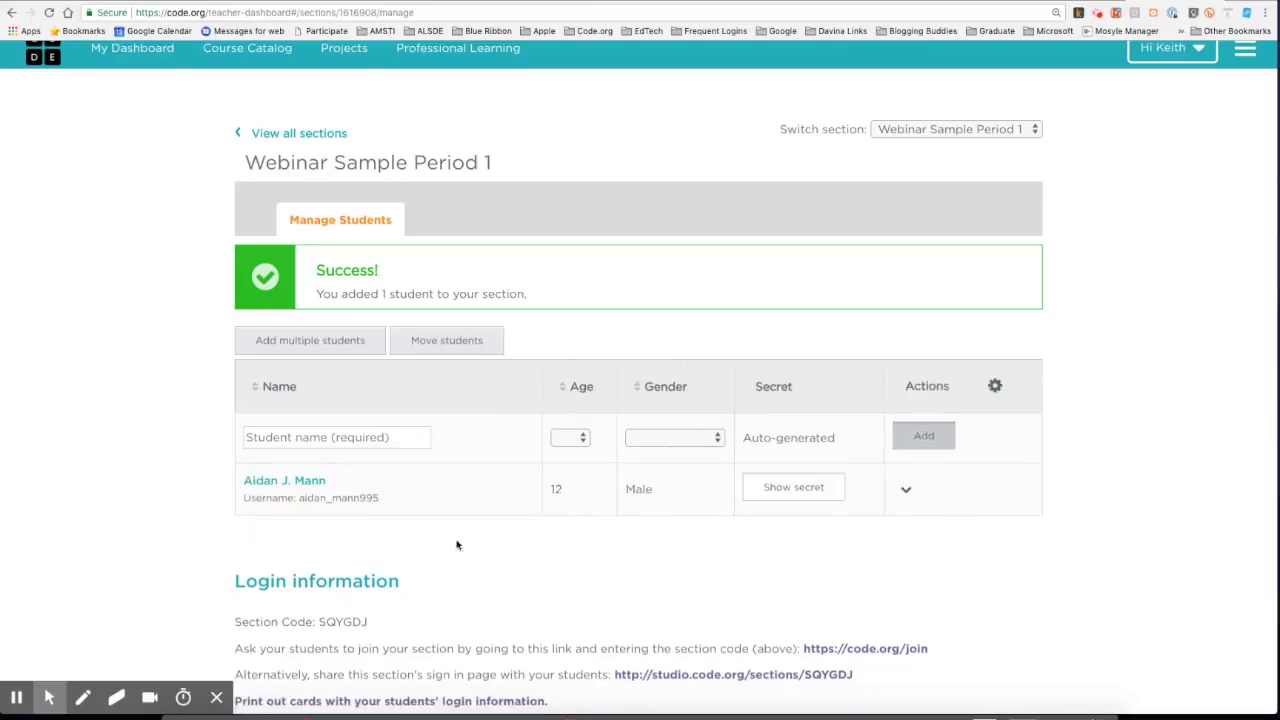
Enter three student names, one per line, in Add multiple students and confirm them.
left_click(302, 341)
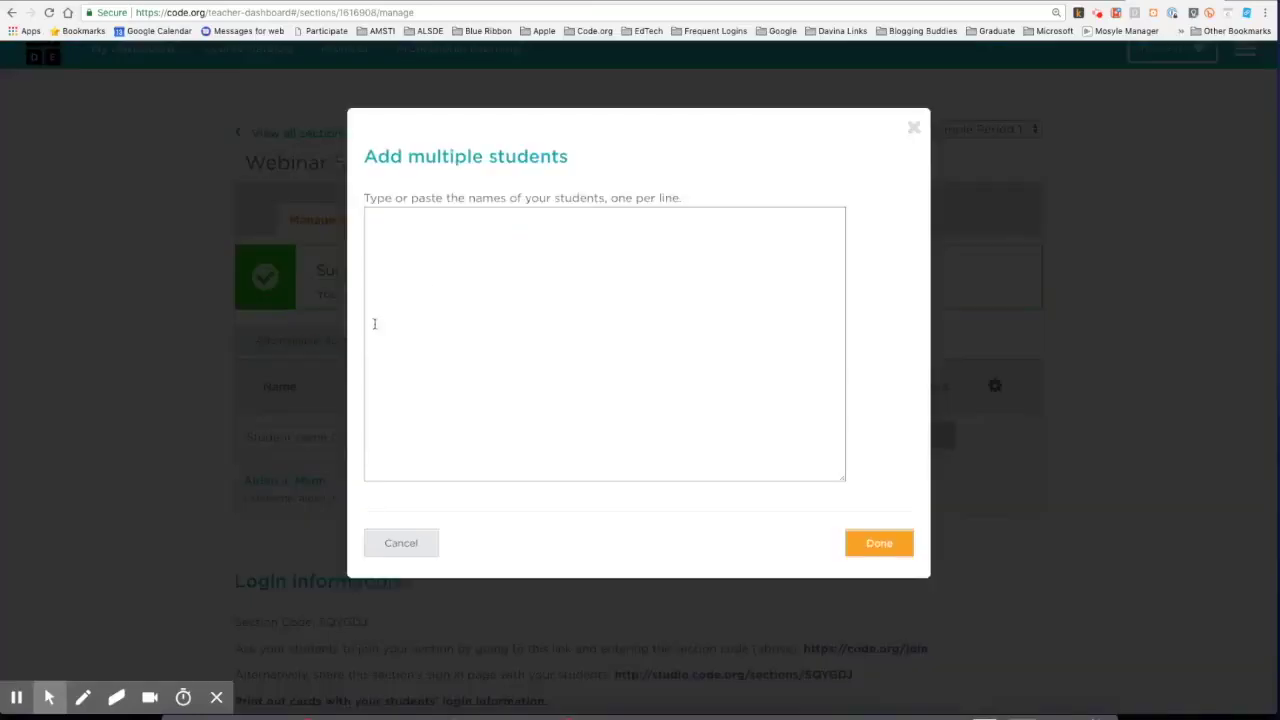
left_click(458, 226)
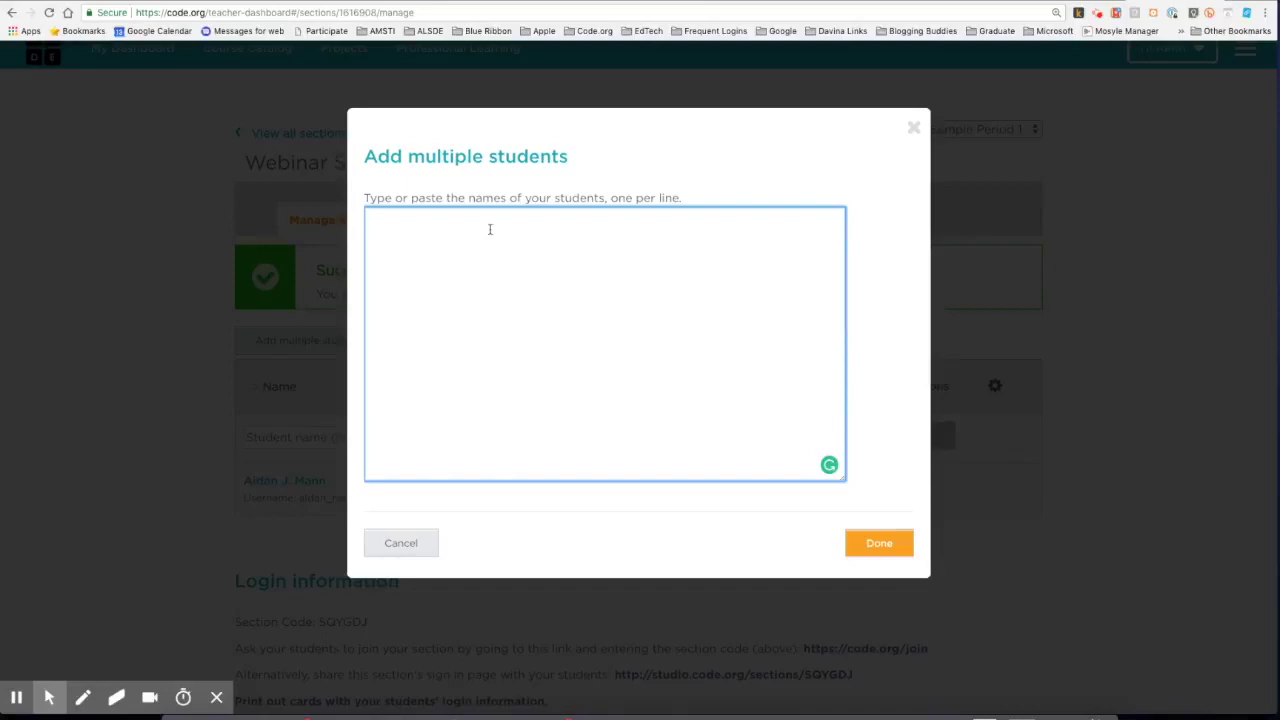
type("Smith")
key("Return")
type("George Washington ")
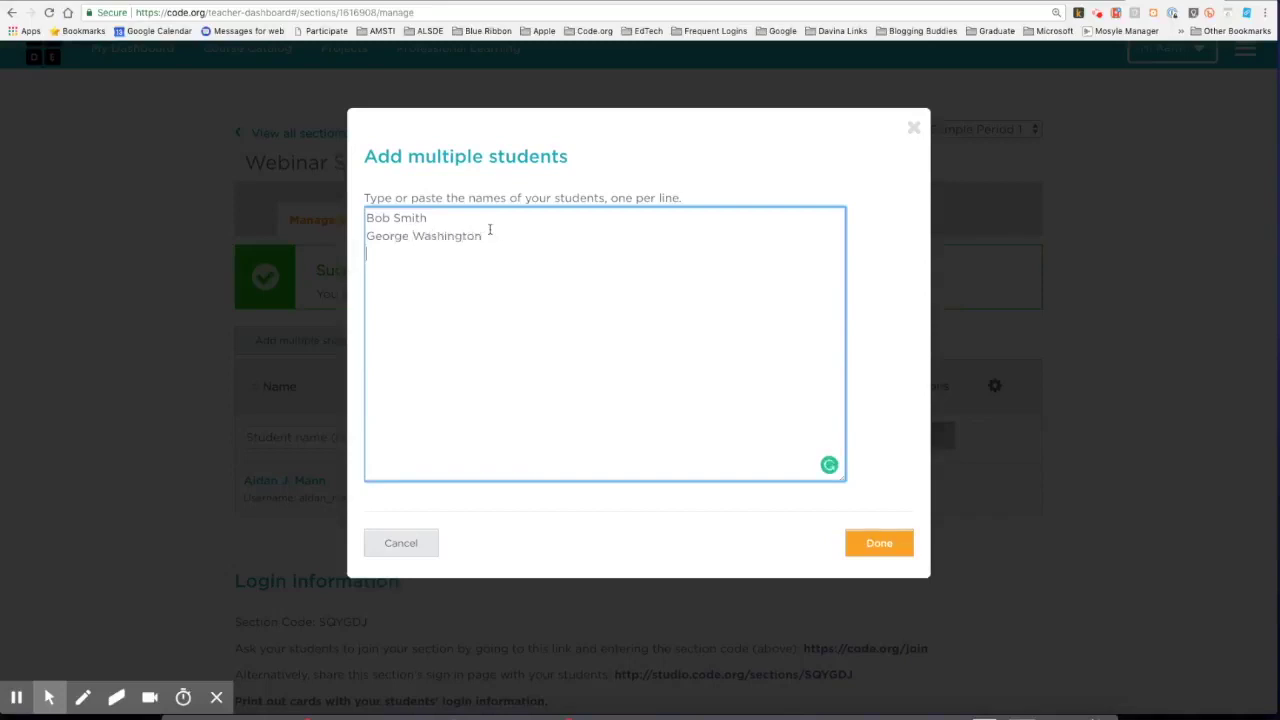
type("Ben Franklin")
left_click(877, 544)
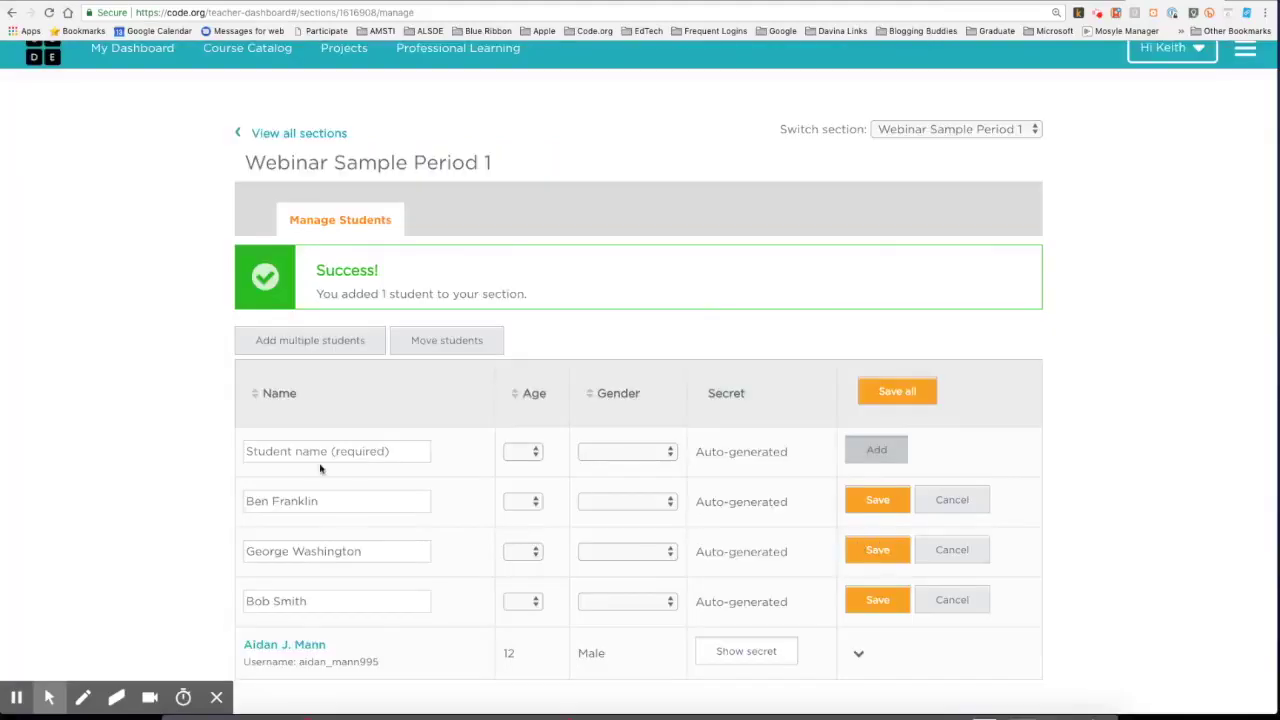
Save all three pending student rows to the section roster.
scroll(320, 460, "down", 3)
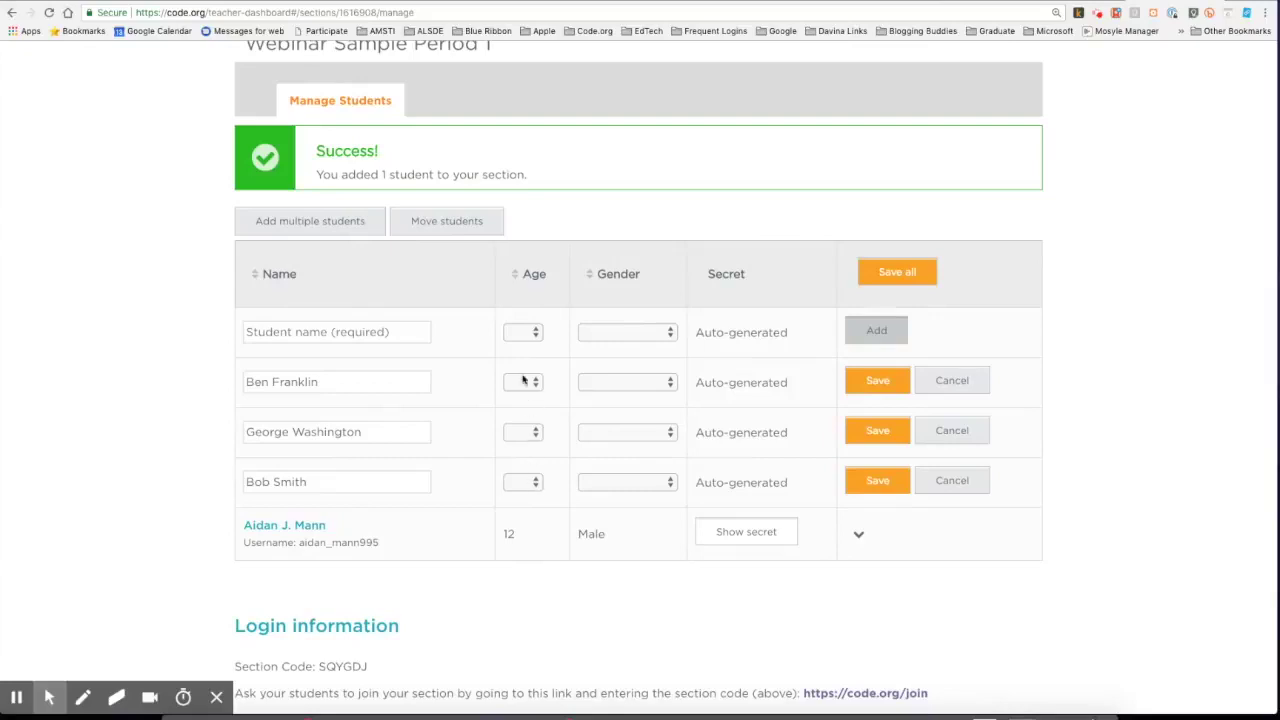
left_click(878, 384)
left_click(877, 430)
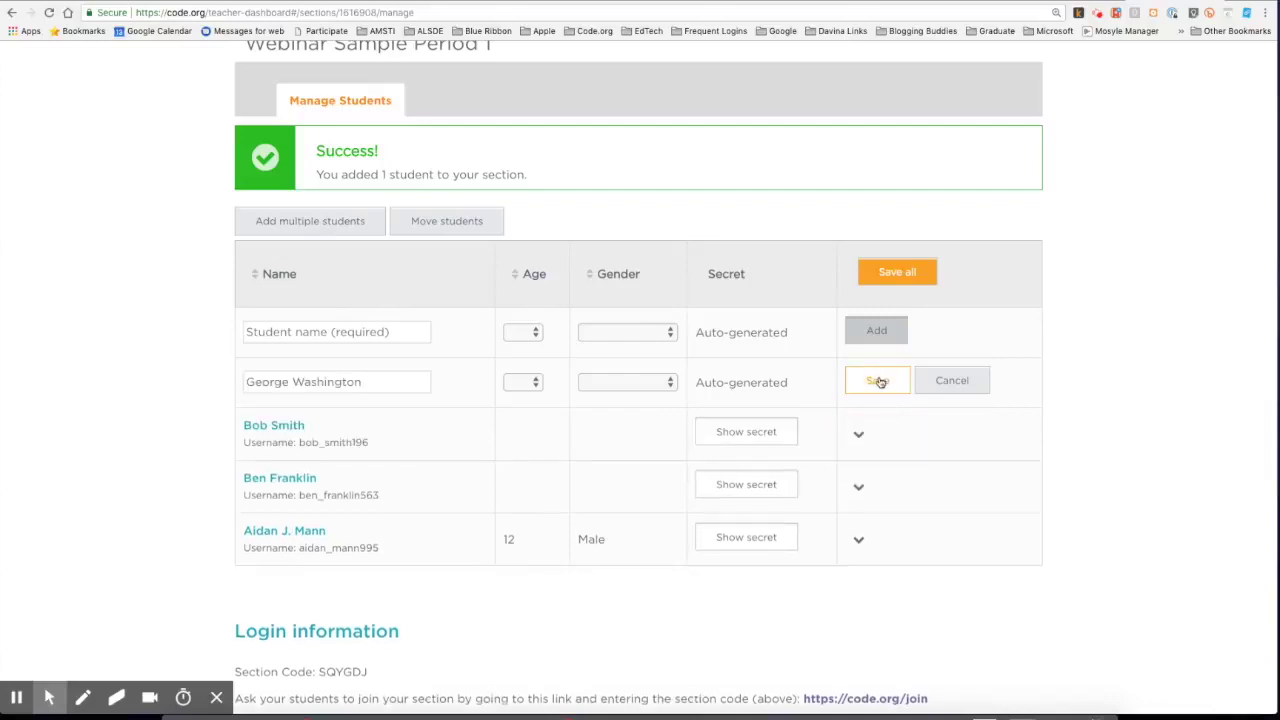
left_click(877, 381)
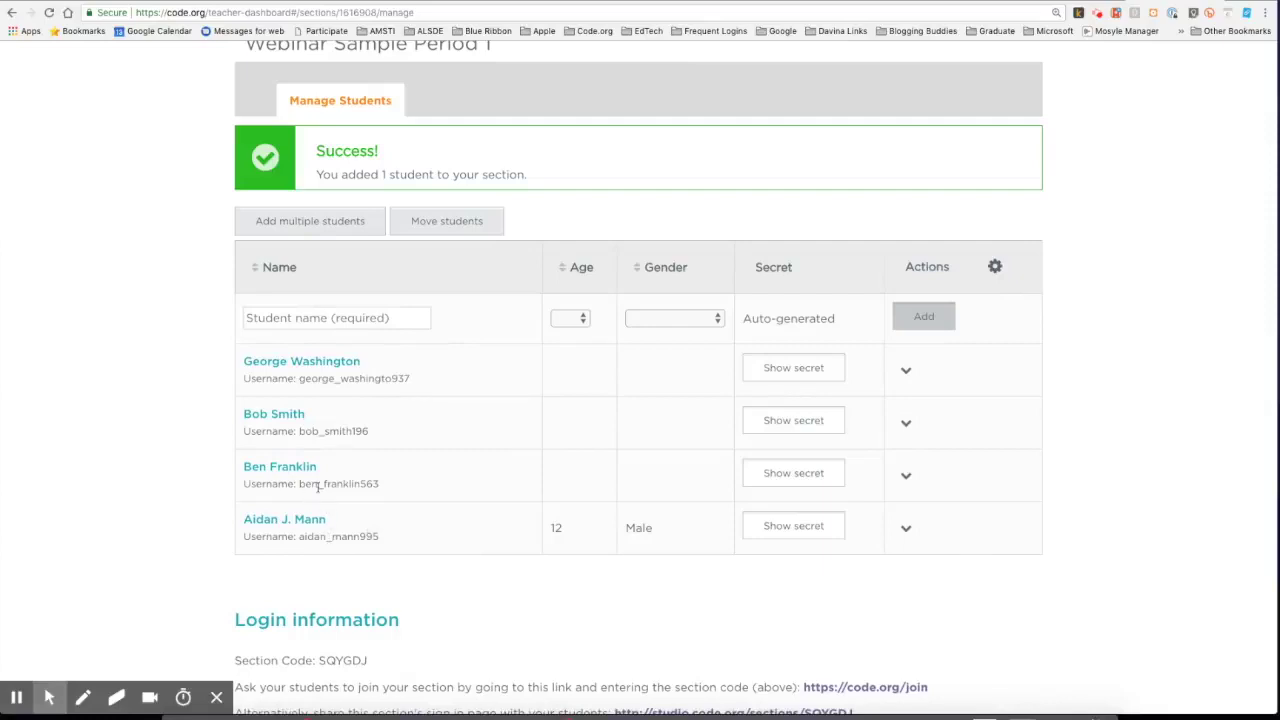
Regenerate the second student's secret words and hide them again.
left_click(791, 428)
left_click(774, 451)
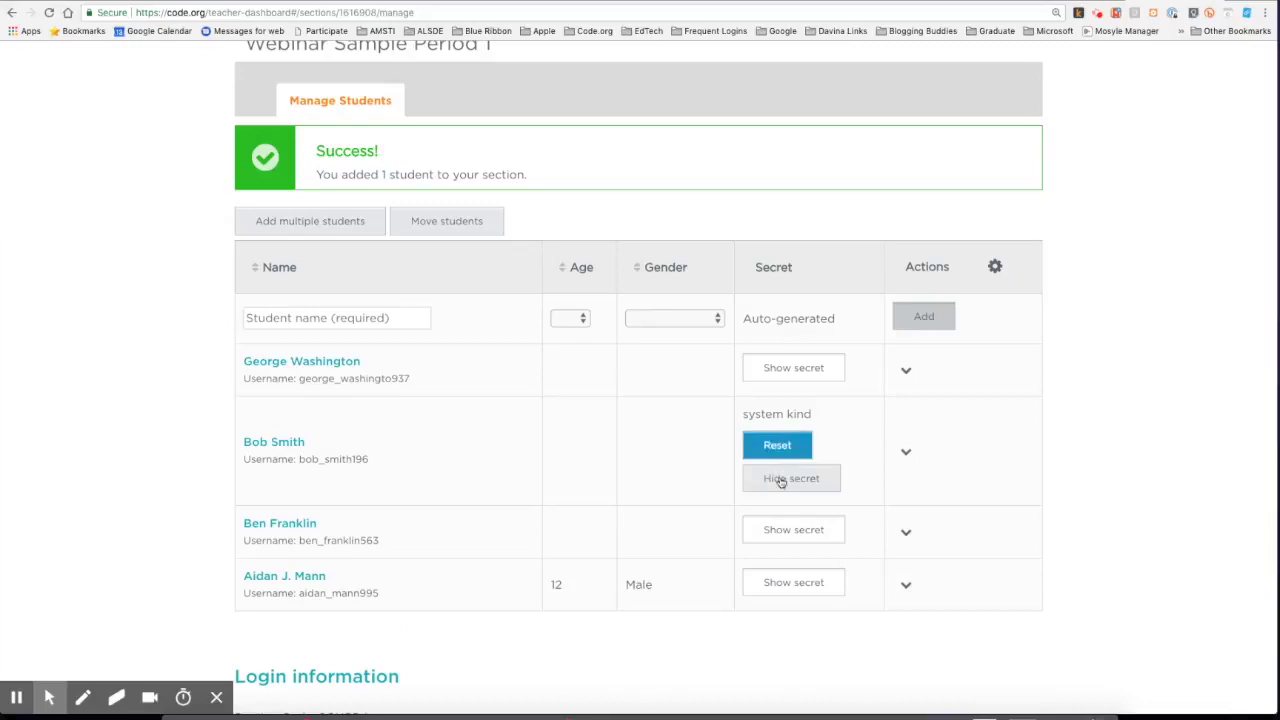
left_click(781, 478)
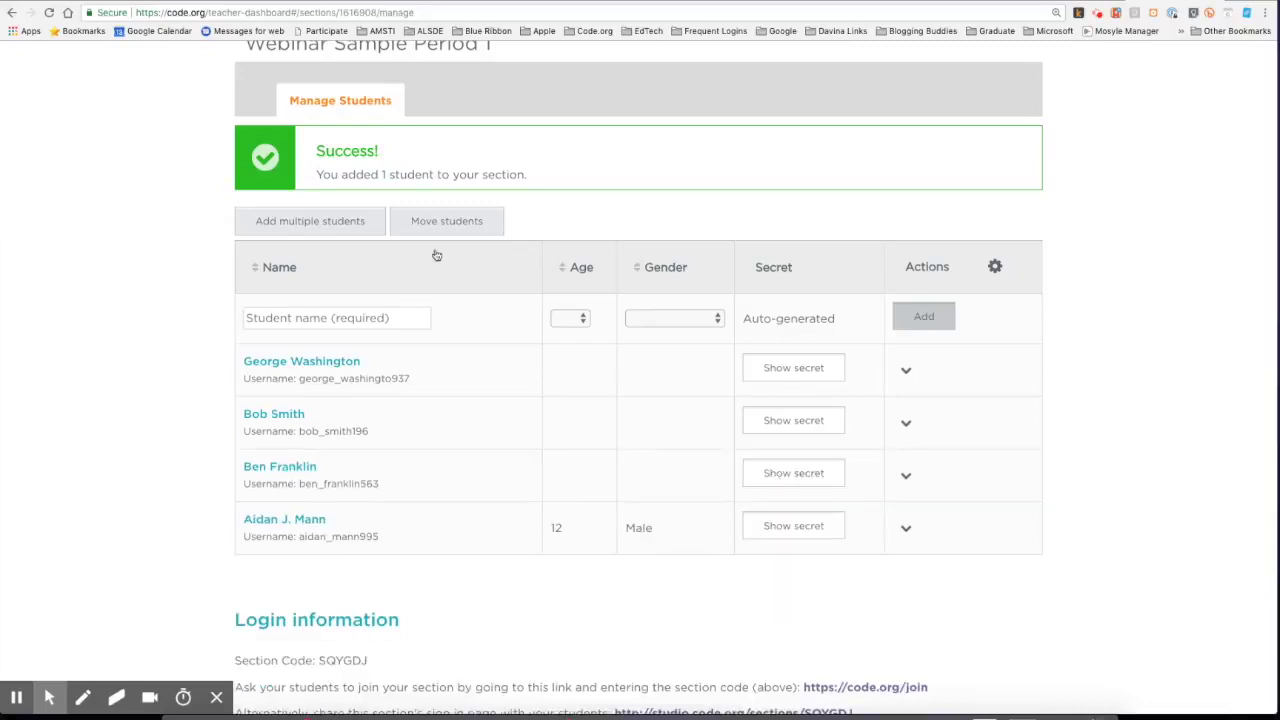
Move one student from Webinar Sample Period 1 into MEGA17 Demo, leaving three students on the roster.
left_click(445, 221)
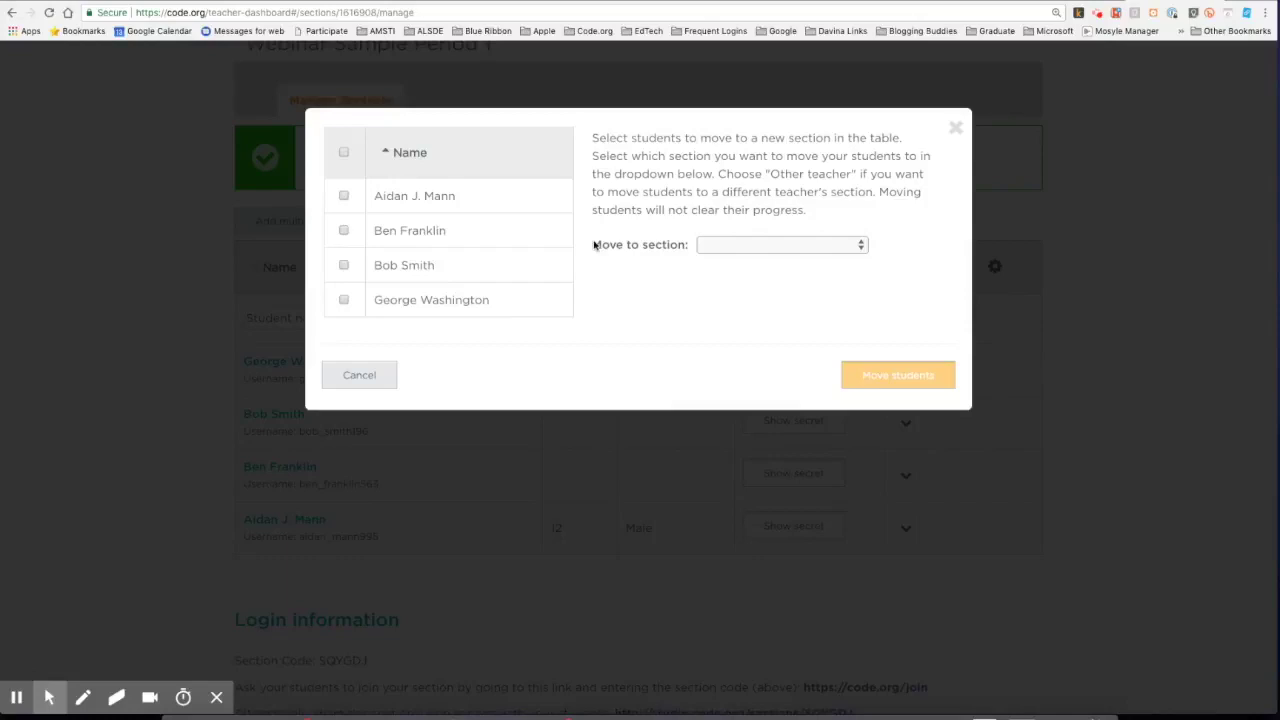
left_click(344, 231)
left_click(734, 250)
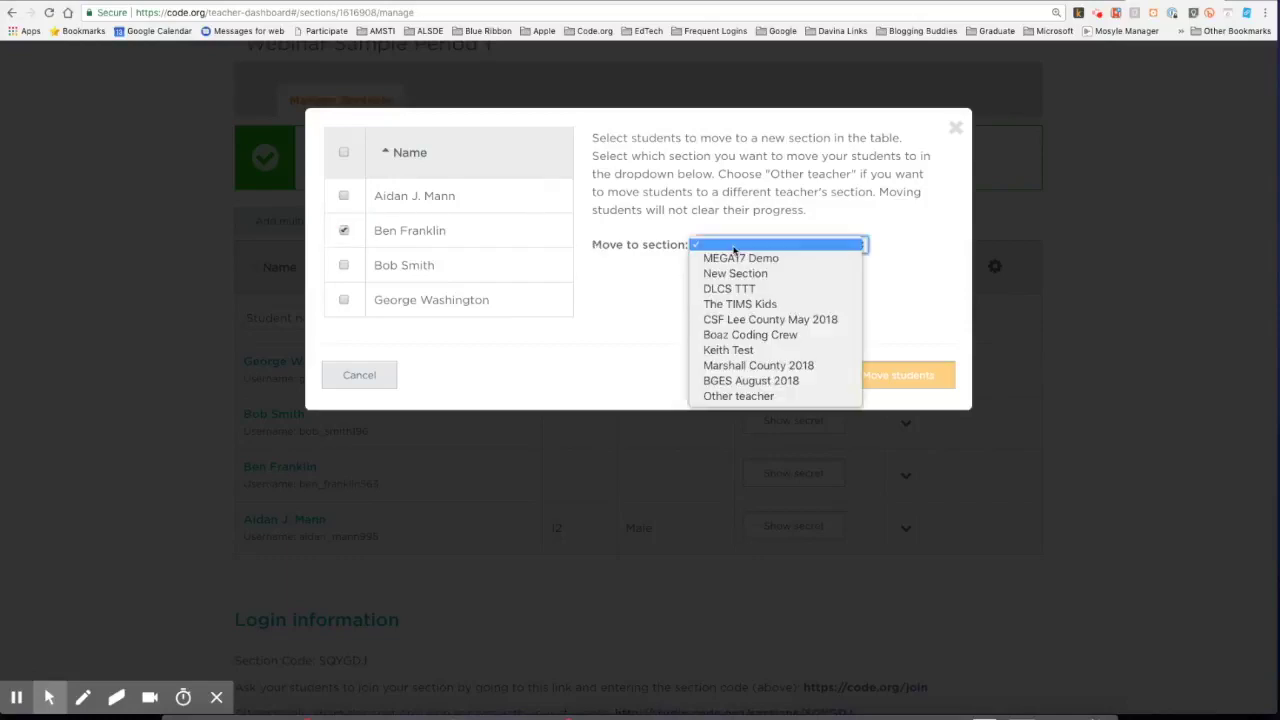
left_click(750, 259)
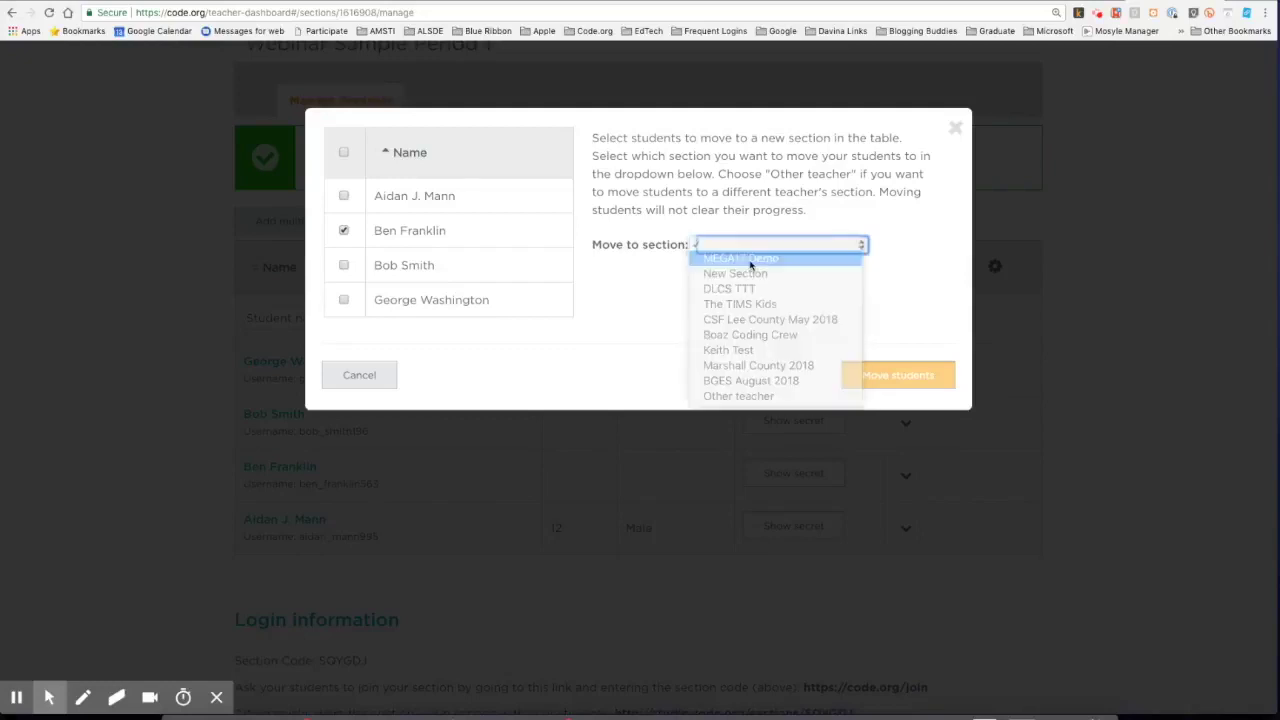
left_click(903, 375)
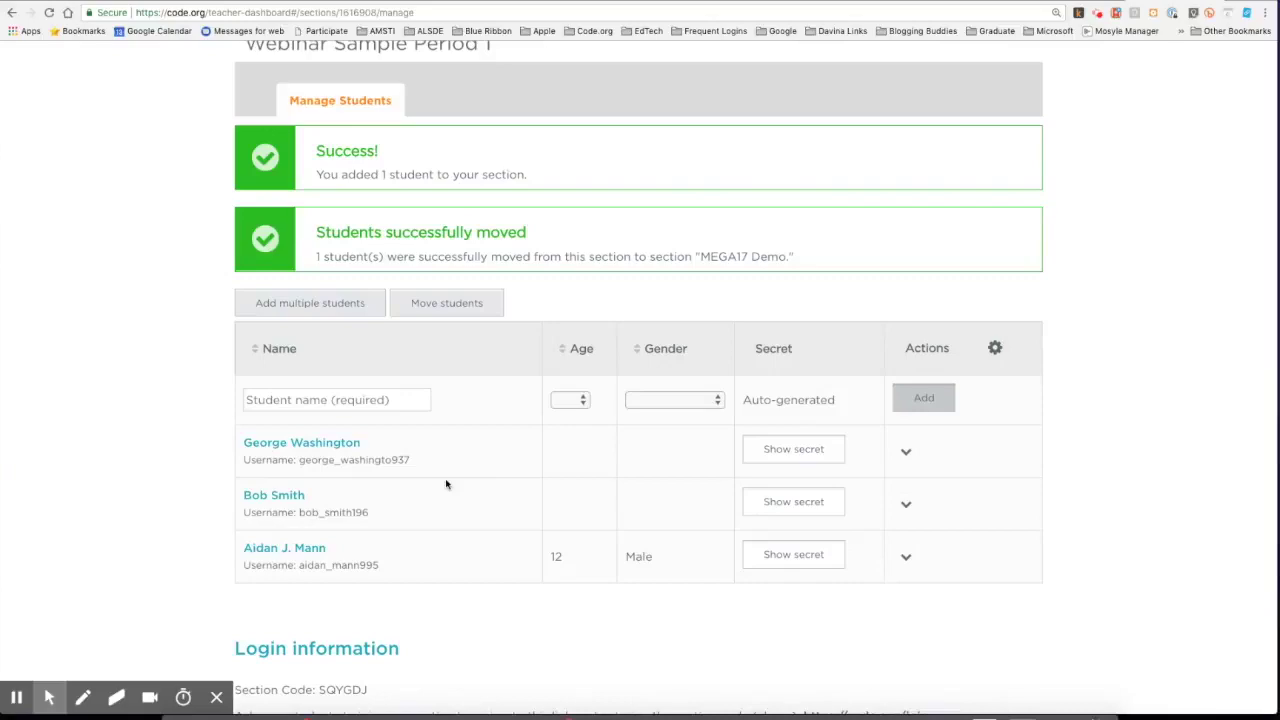
scroll(446, 484, "down", 3)
scroll(446, 484, "up", 5)
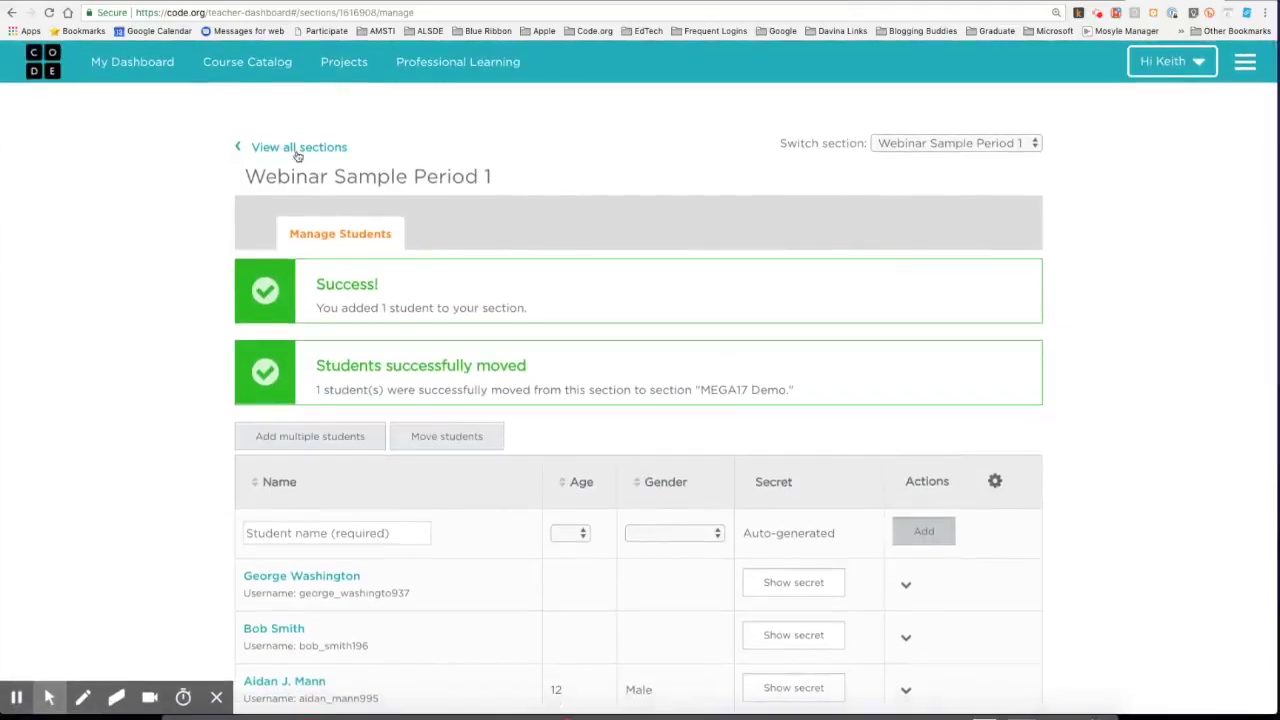
Return to the Classroom Sections list, where Webinar Sample Period 1 shows 3 students.
left_click(296, 149)
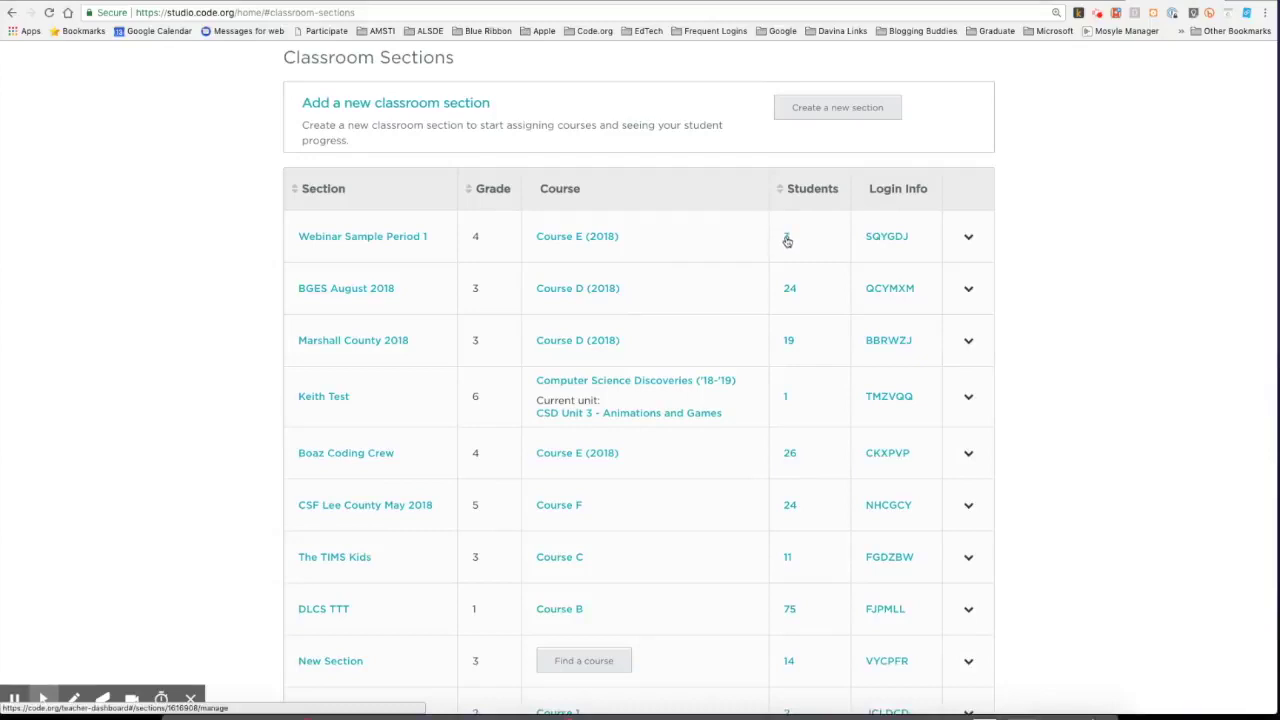
left_click(787, 240)
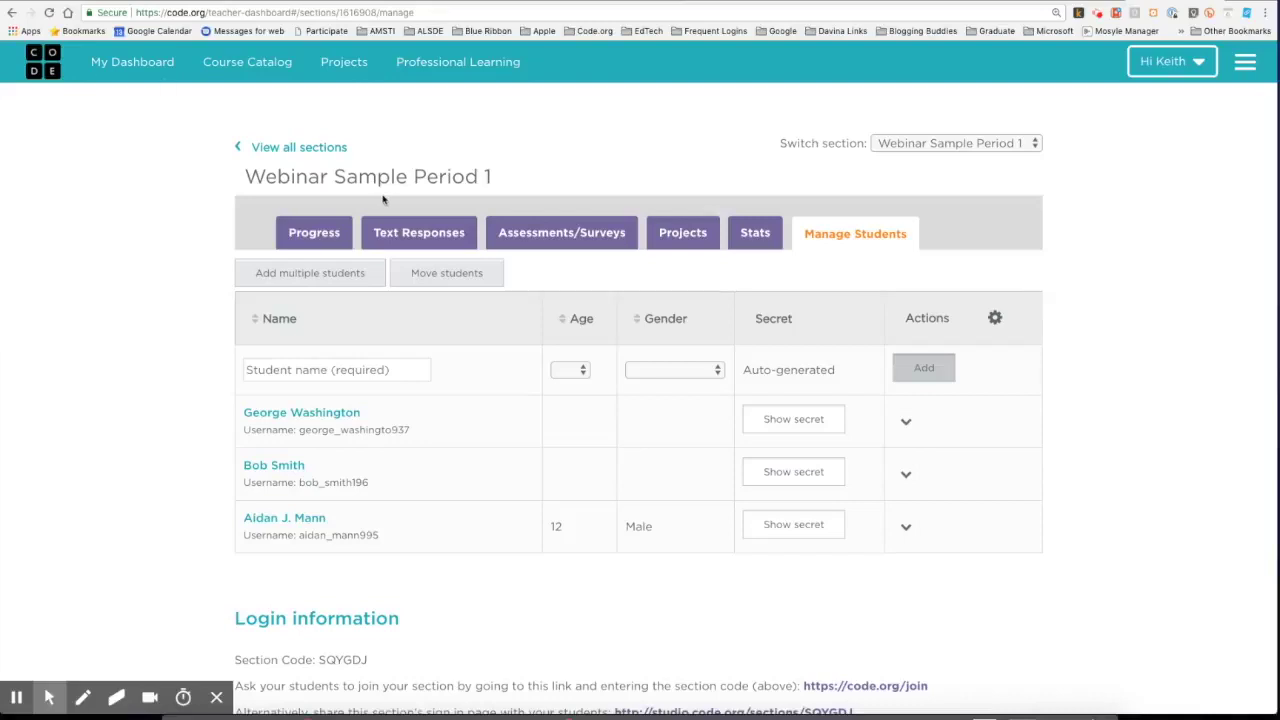
left_click(12, 12)
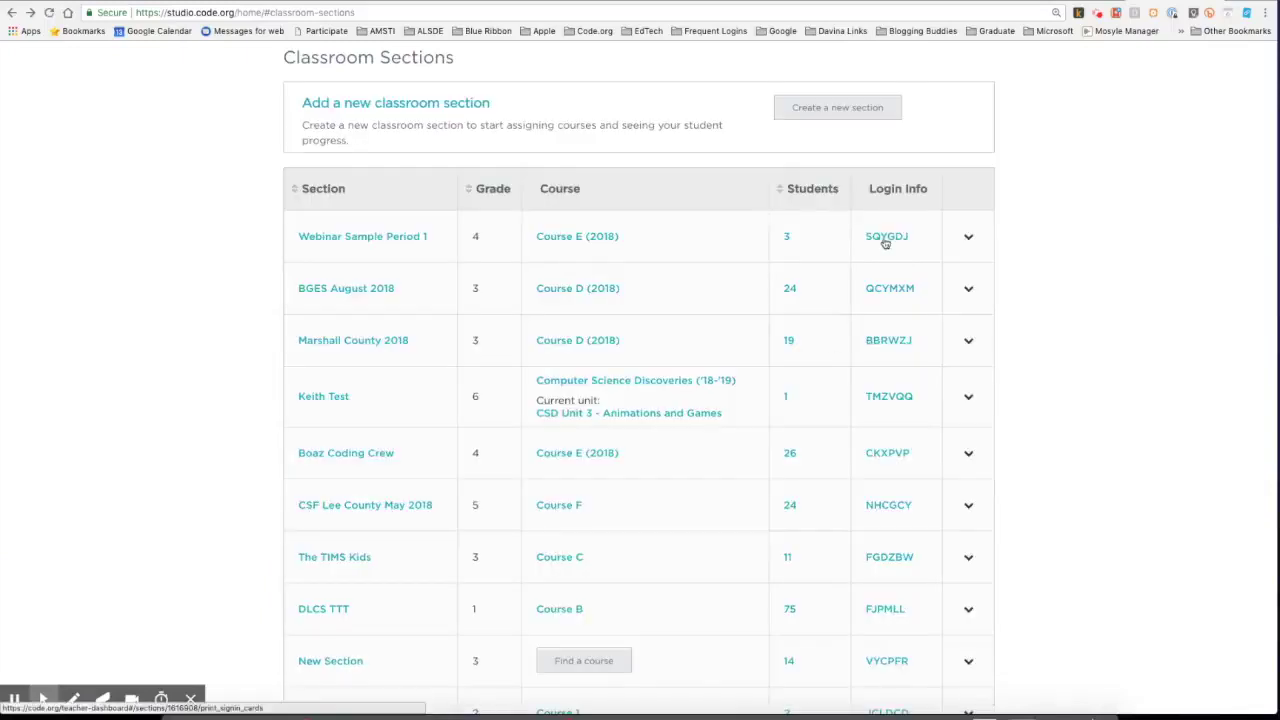
left_click(883, 240)
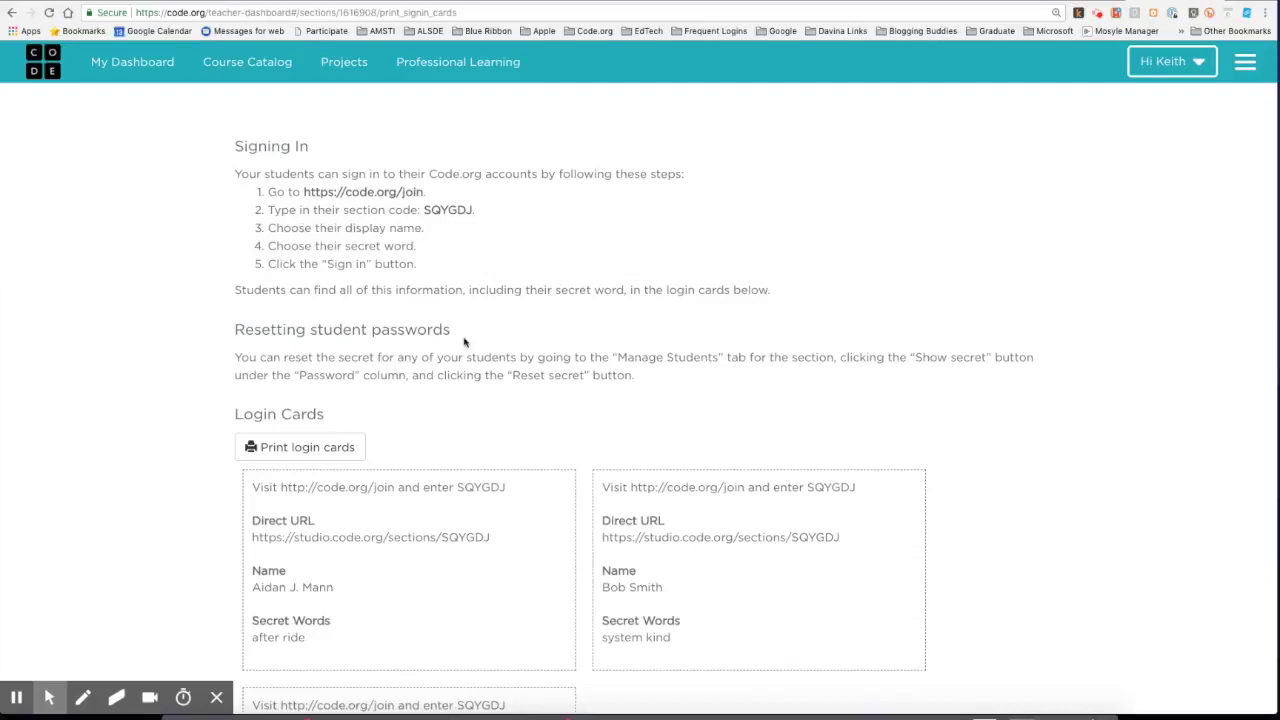
scroll(464, 342, "down", 3)
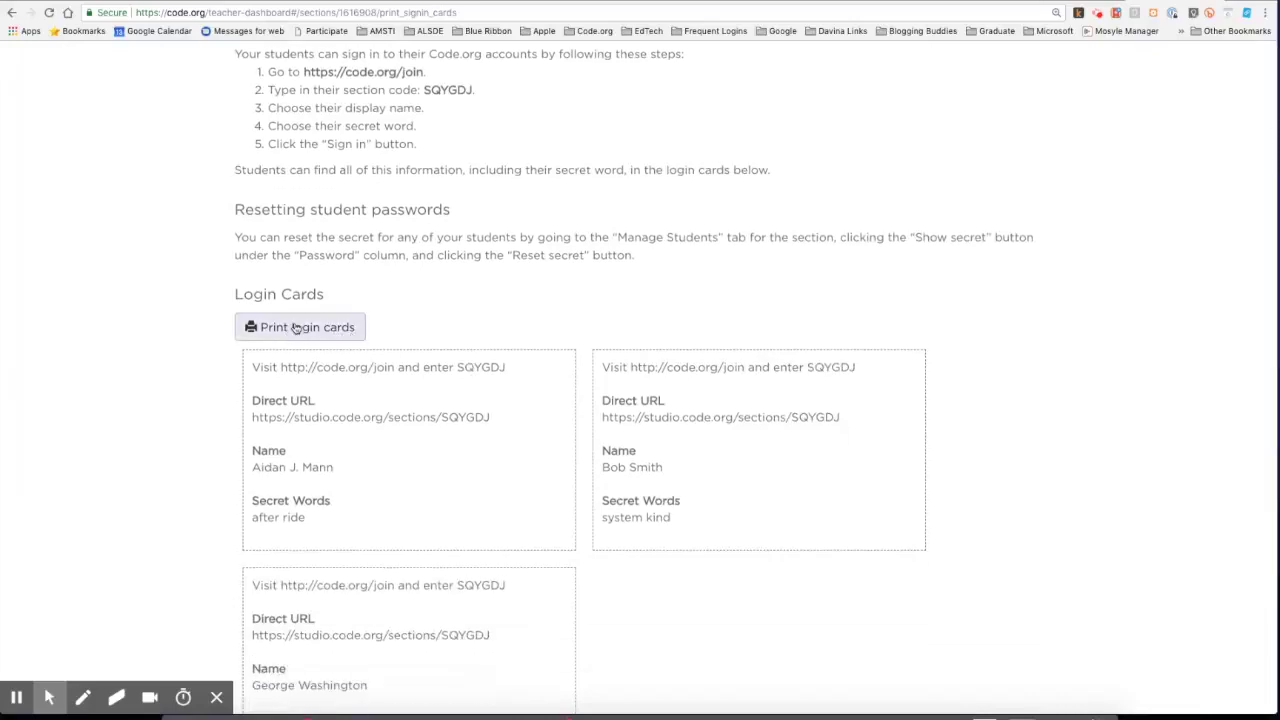
scroll(446, 459, "down", 3)
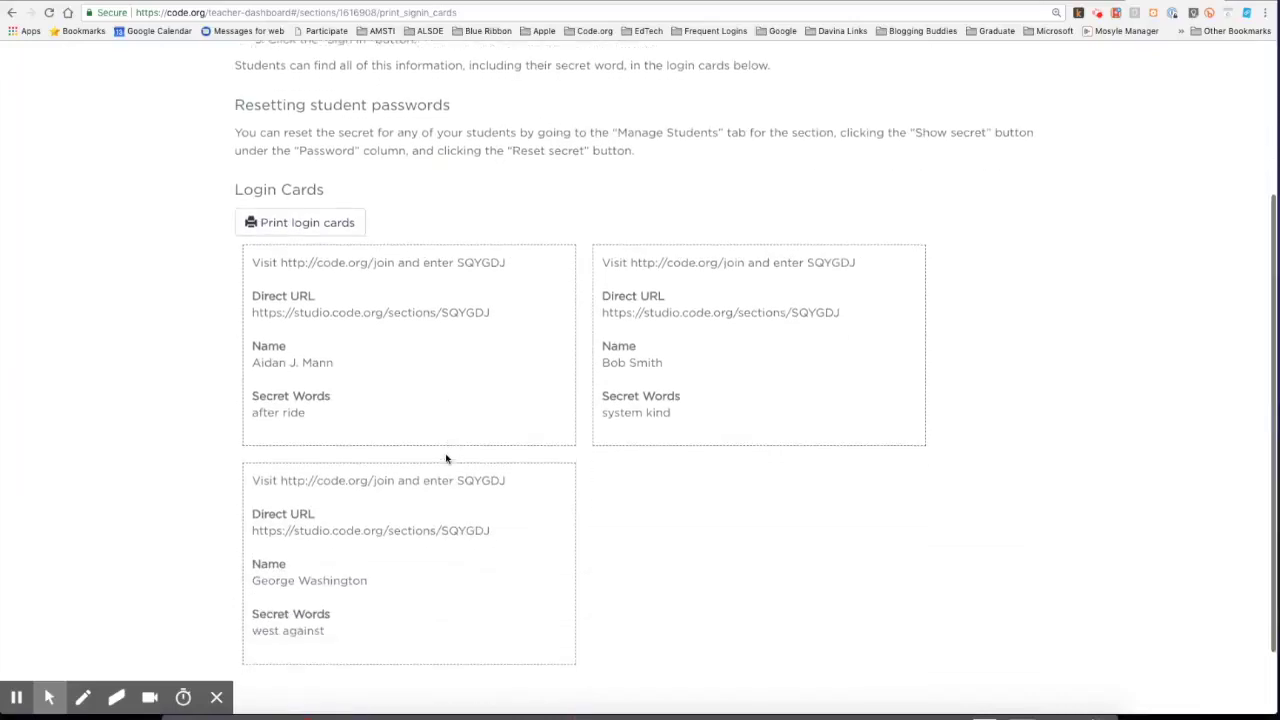
left_click(281, 261)
left_click_drag(281, 261, 395, 262)
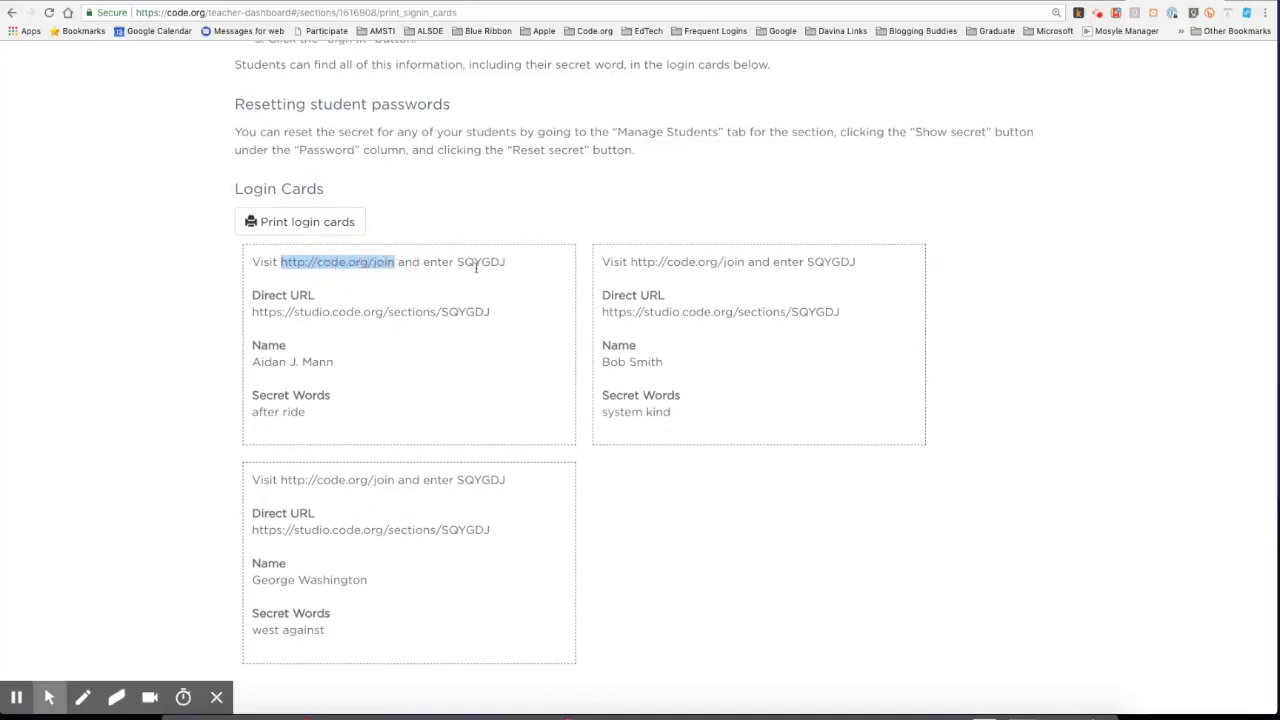
double_click(479, 261)
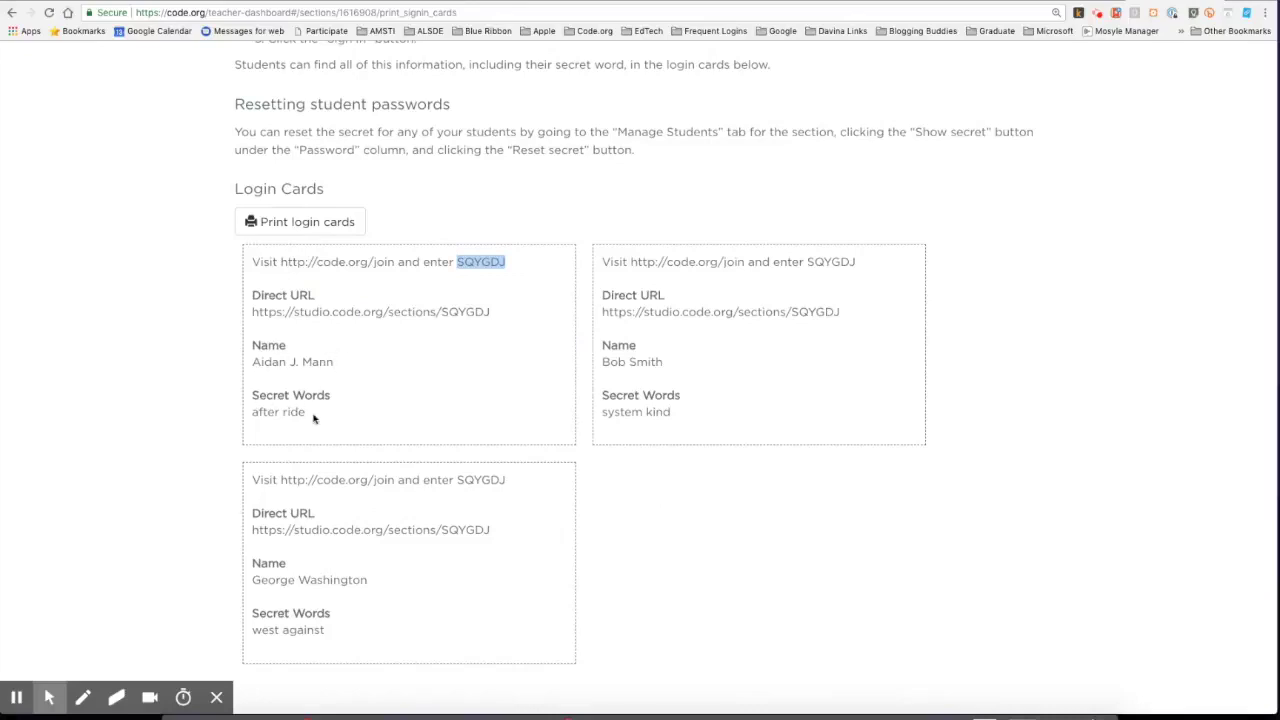
right_click(481, 261)
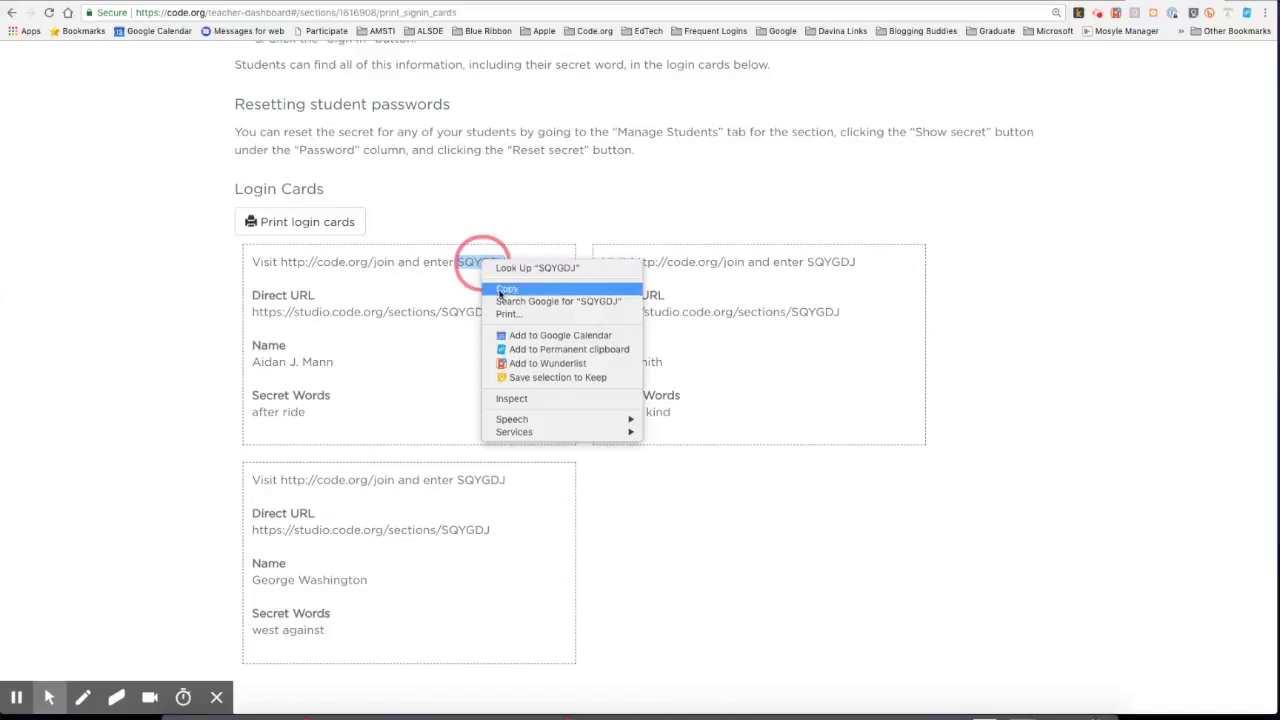
left_click(507, 289)
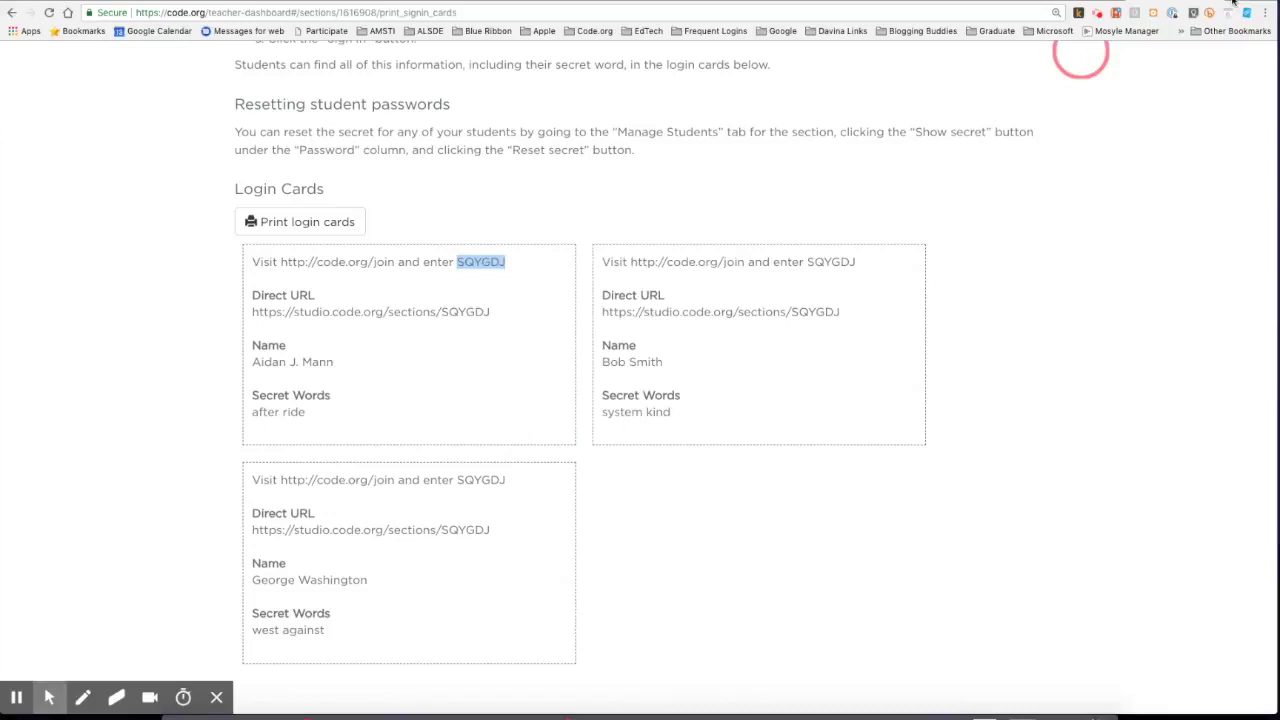
key("ctrl+t")
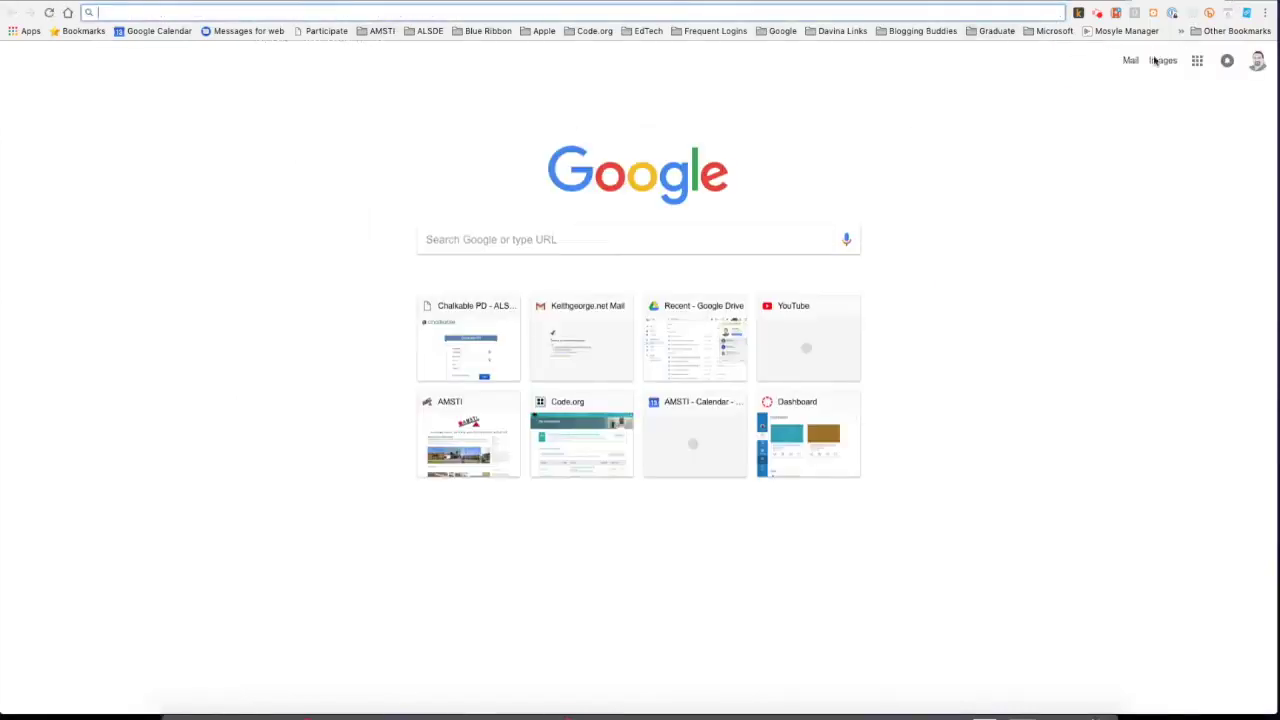
Load code.org/join in a new Chrome incognito window.
left_click(1264, 13)
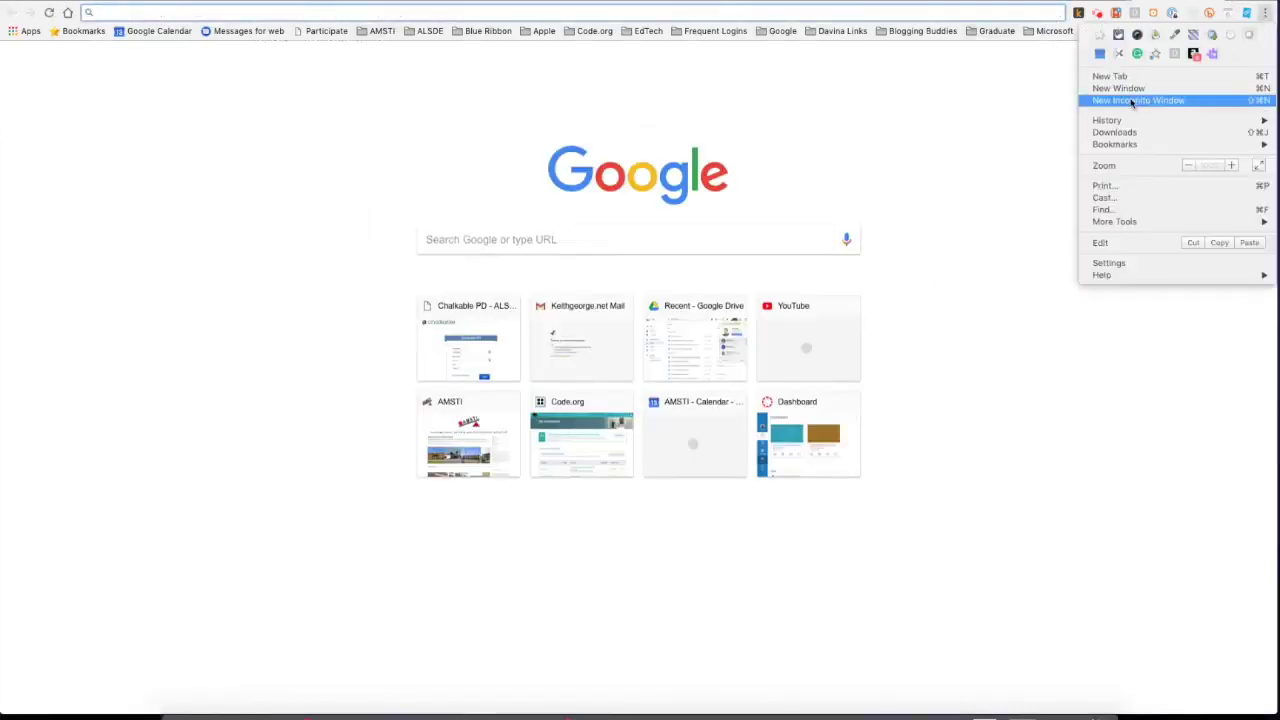
left_click(1133, 101)
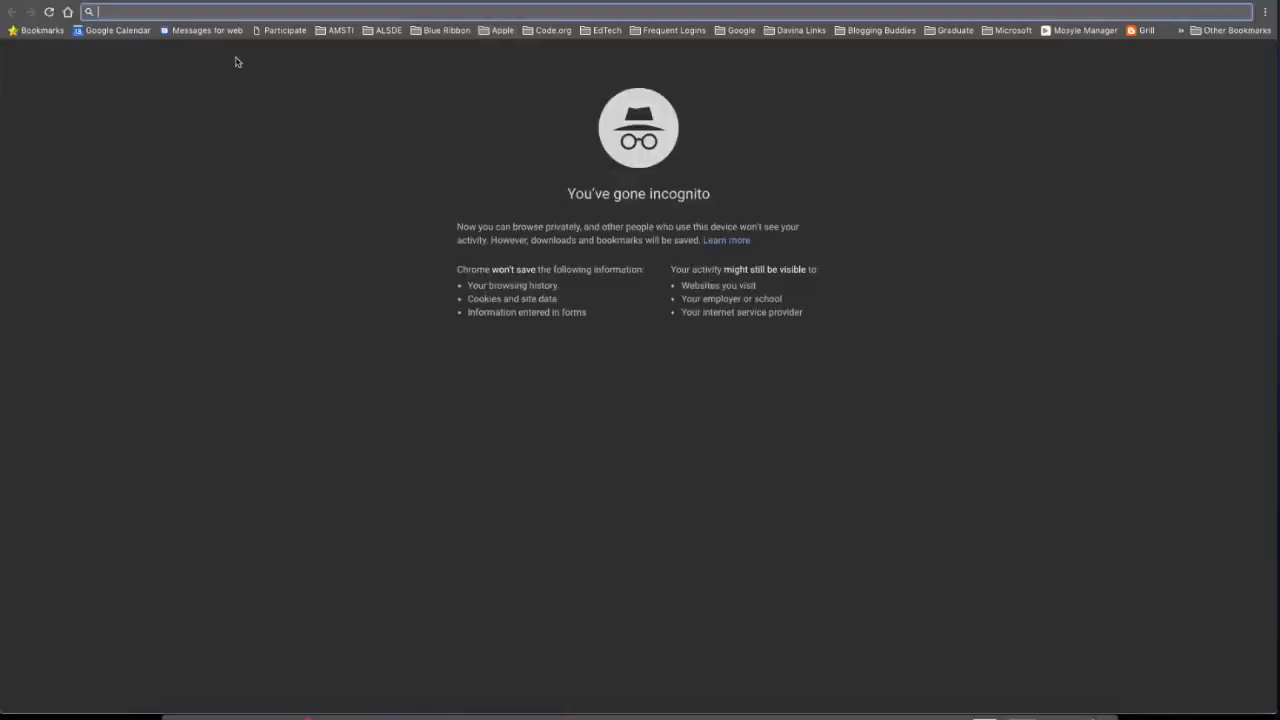
type("code.org")
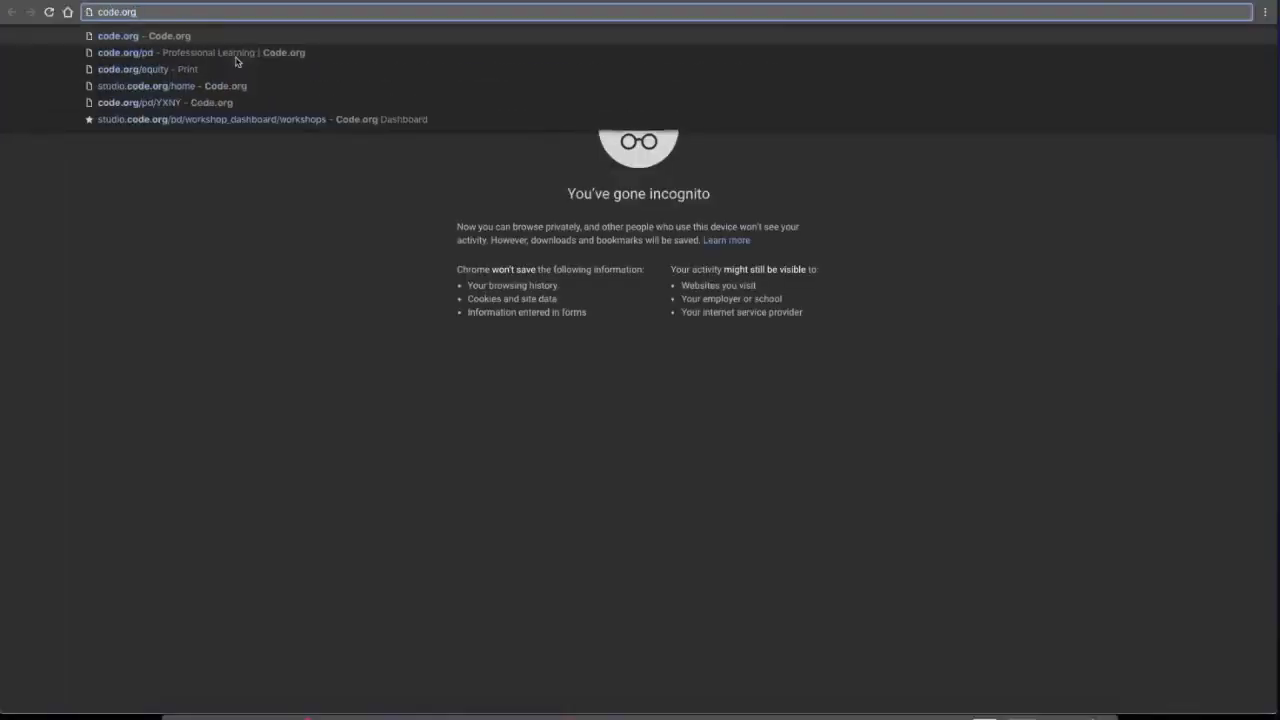
type("/join")
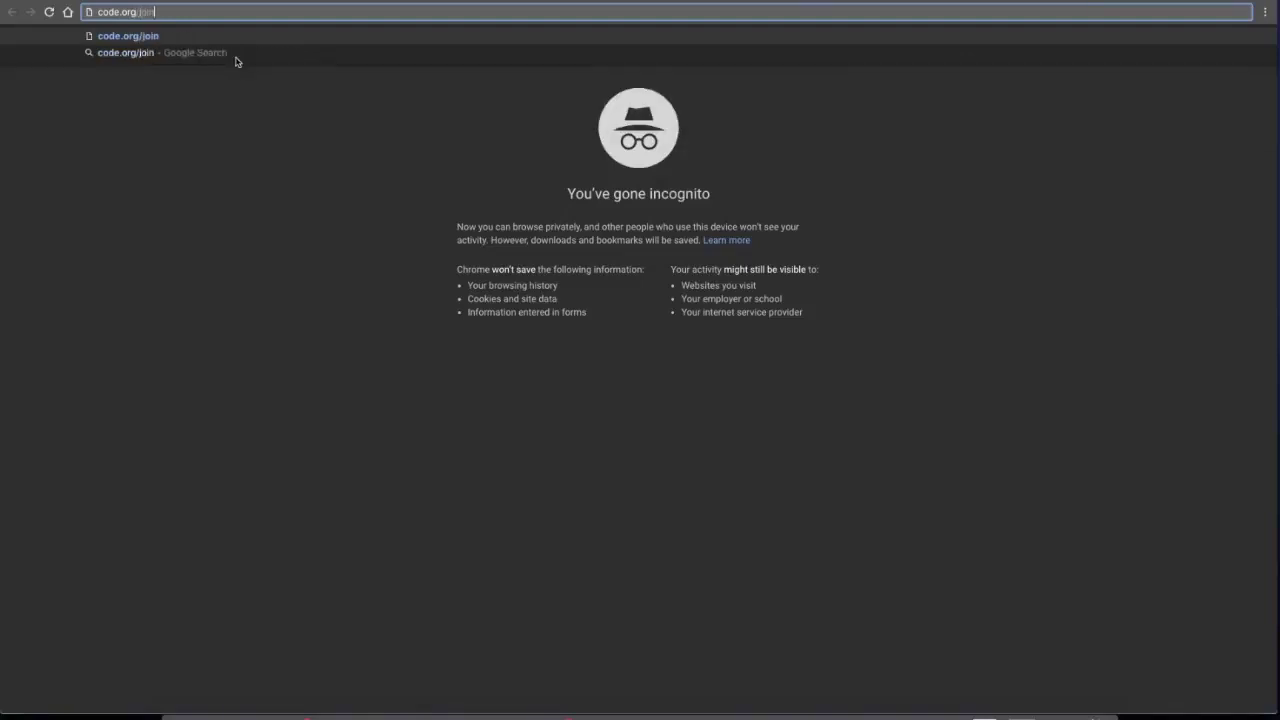
key("Return")
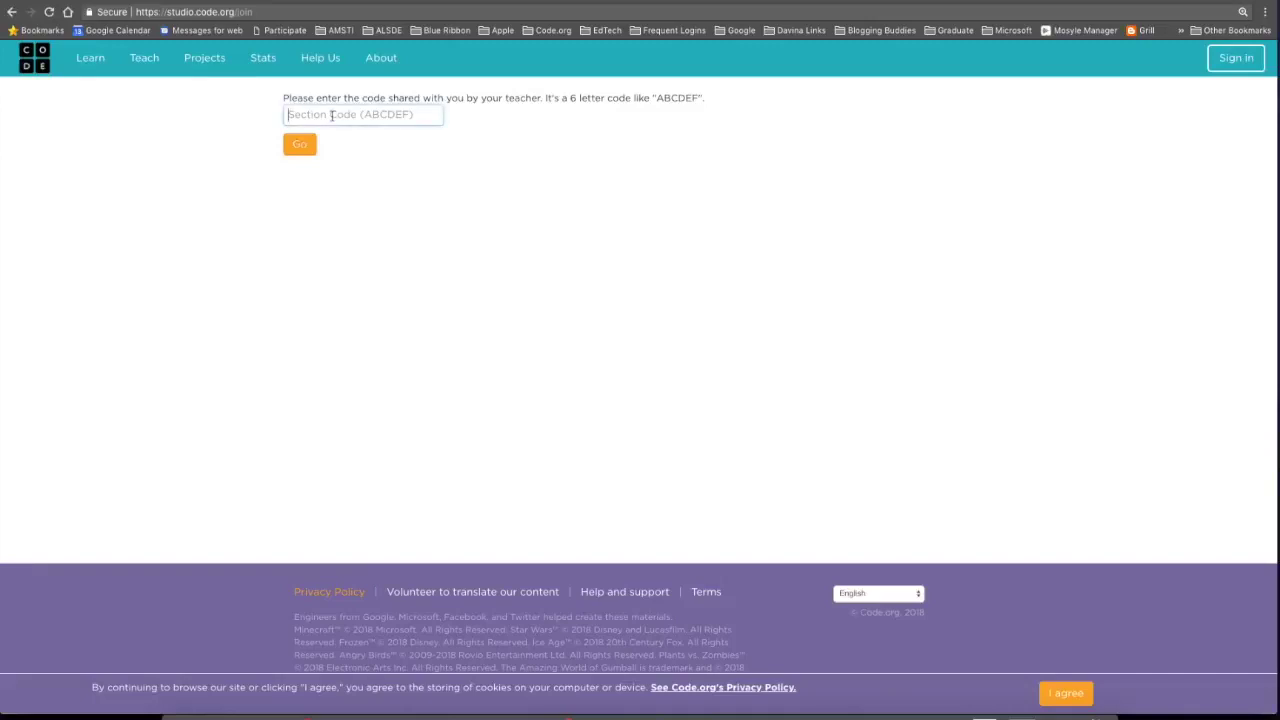
Join the section with the copied section code and select the third student's name.
key("super+v")
left_click(300, 147)
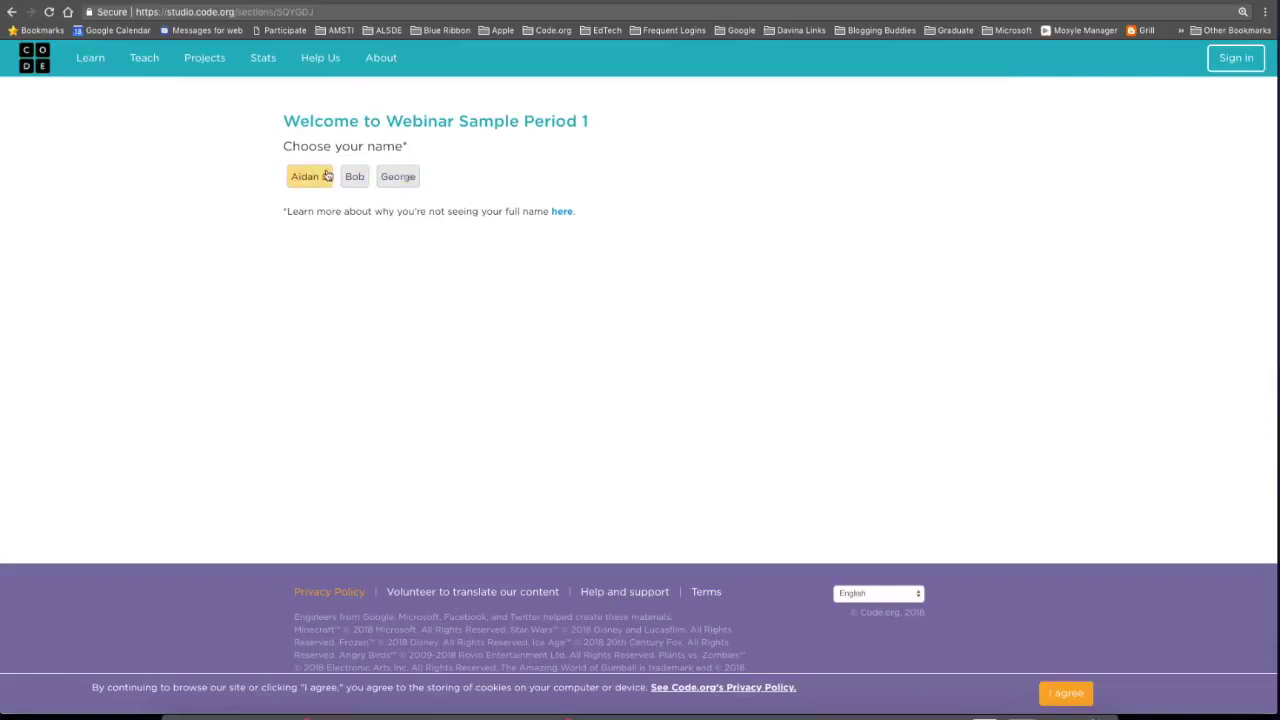
left_click(401, 180)
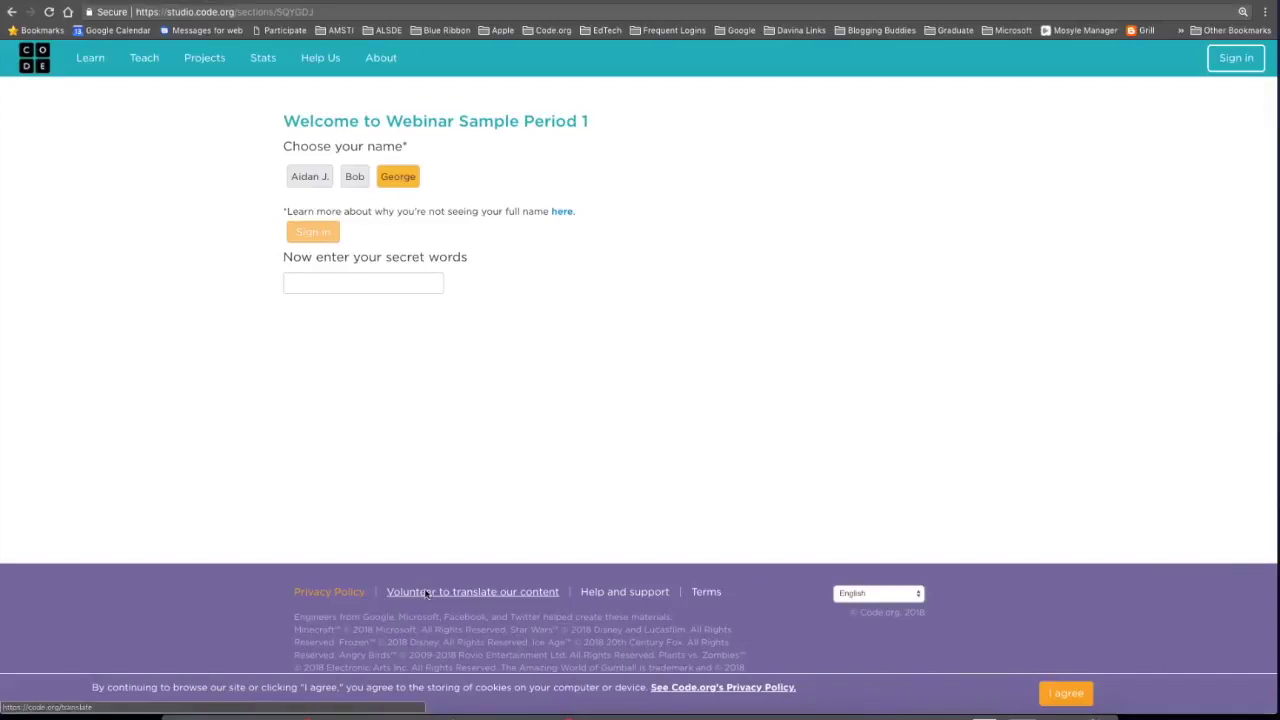
key("ctrl+Up")
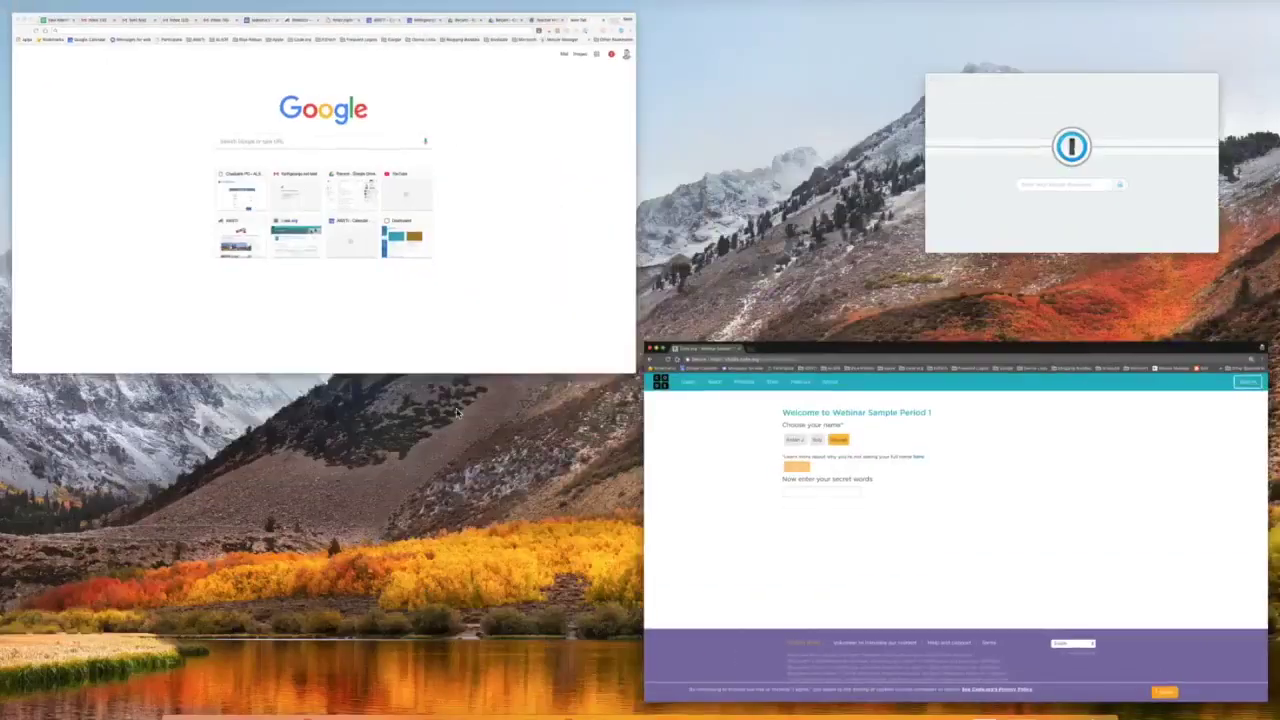
left_click(494, 286)
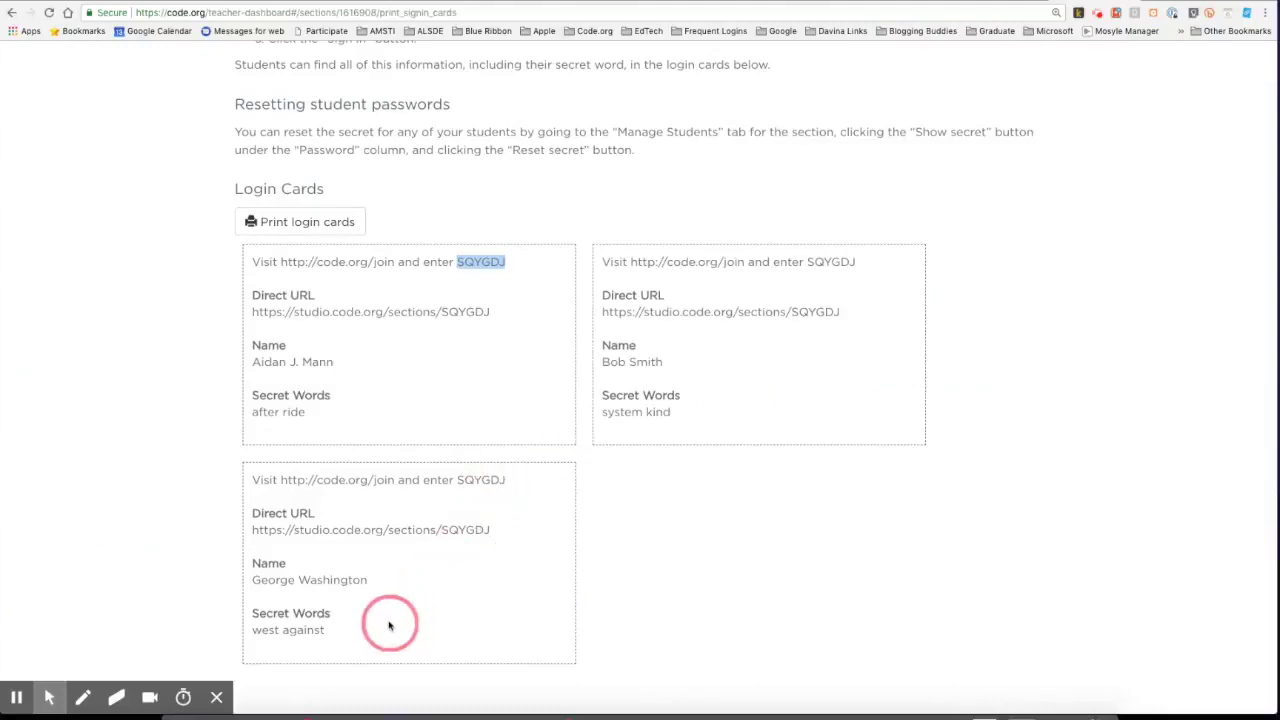
key("ctrl+Up")
left_click(447, 472)
Sign in with the student's secret words and submit age 11 to reach Course E (2018).
left_click(398, 281)
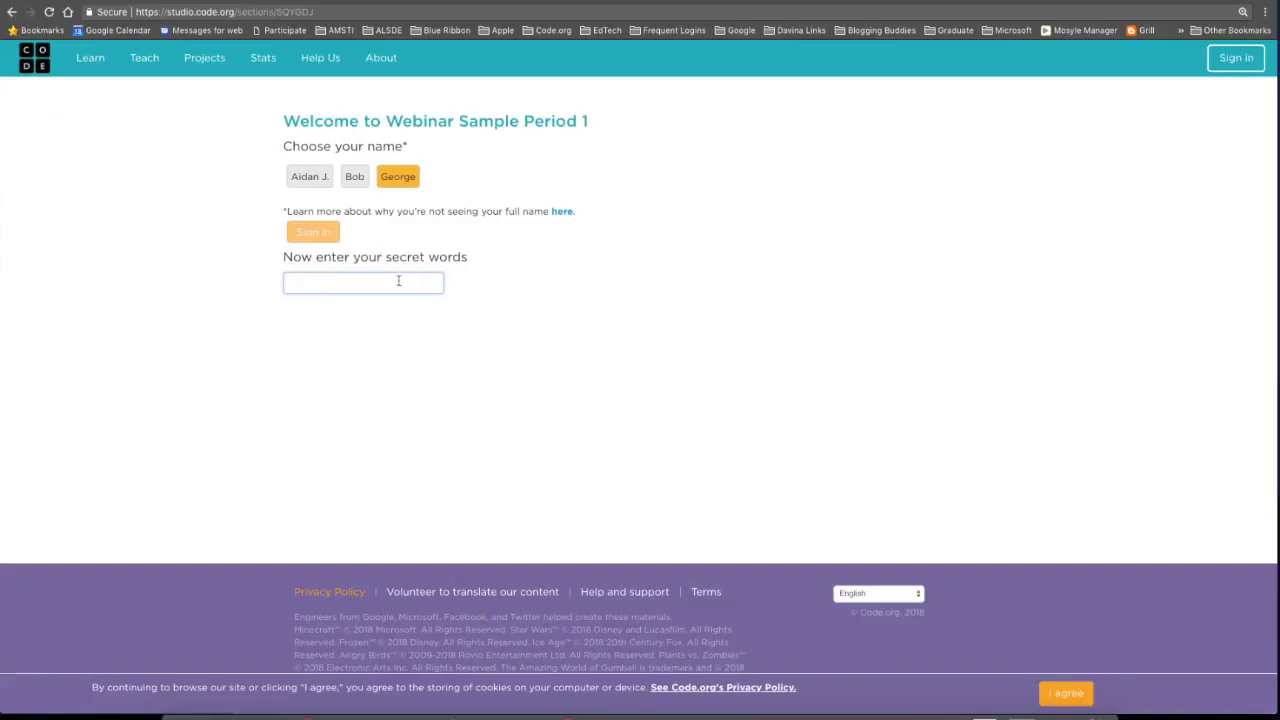
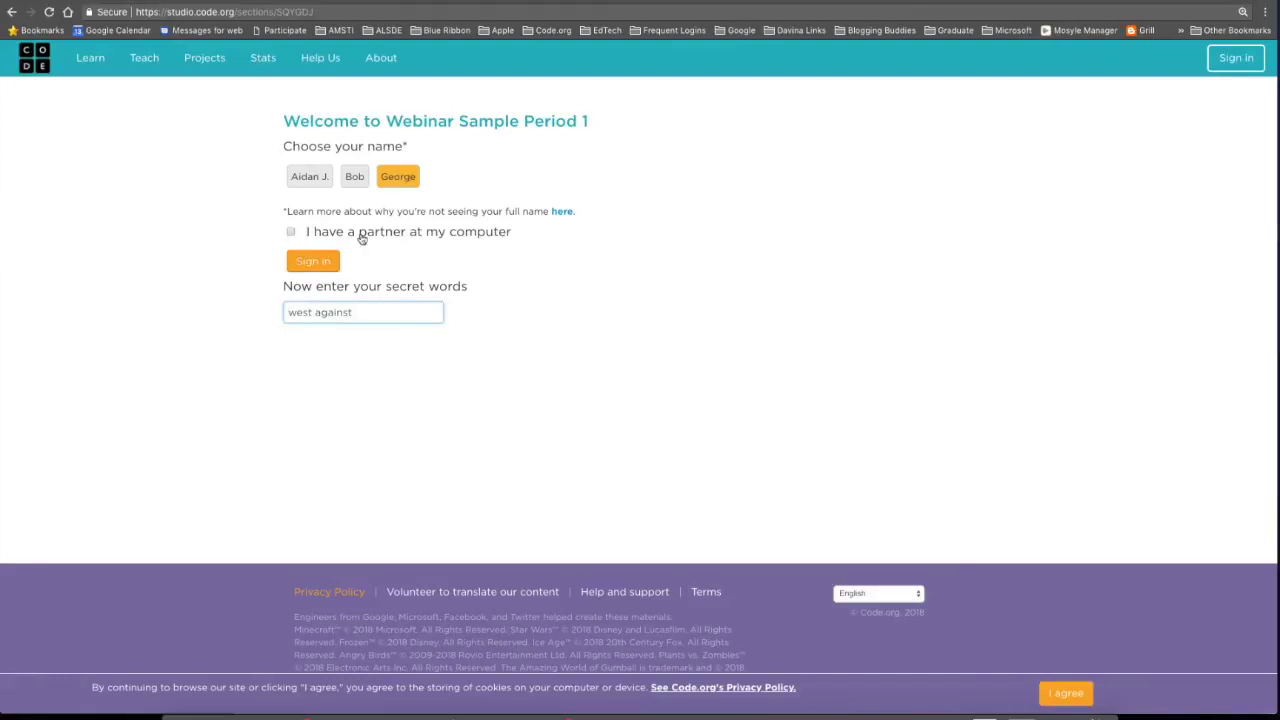
left_click(307, 265)
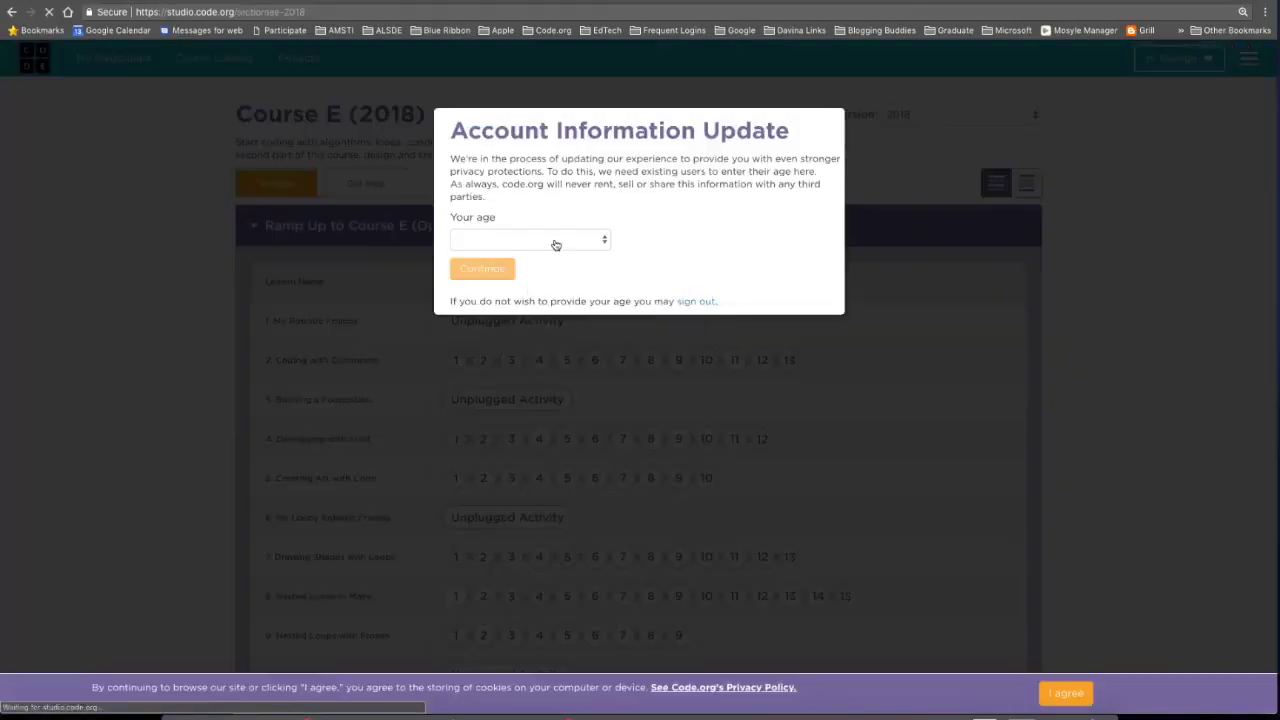
left_click(554, 240)
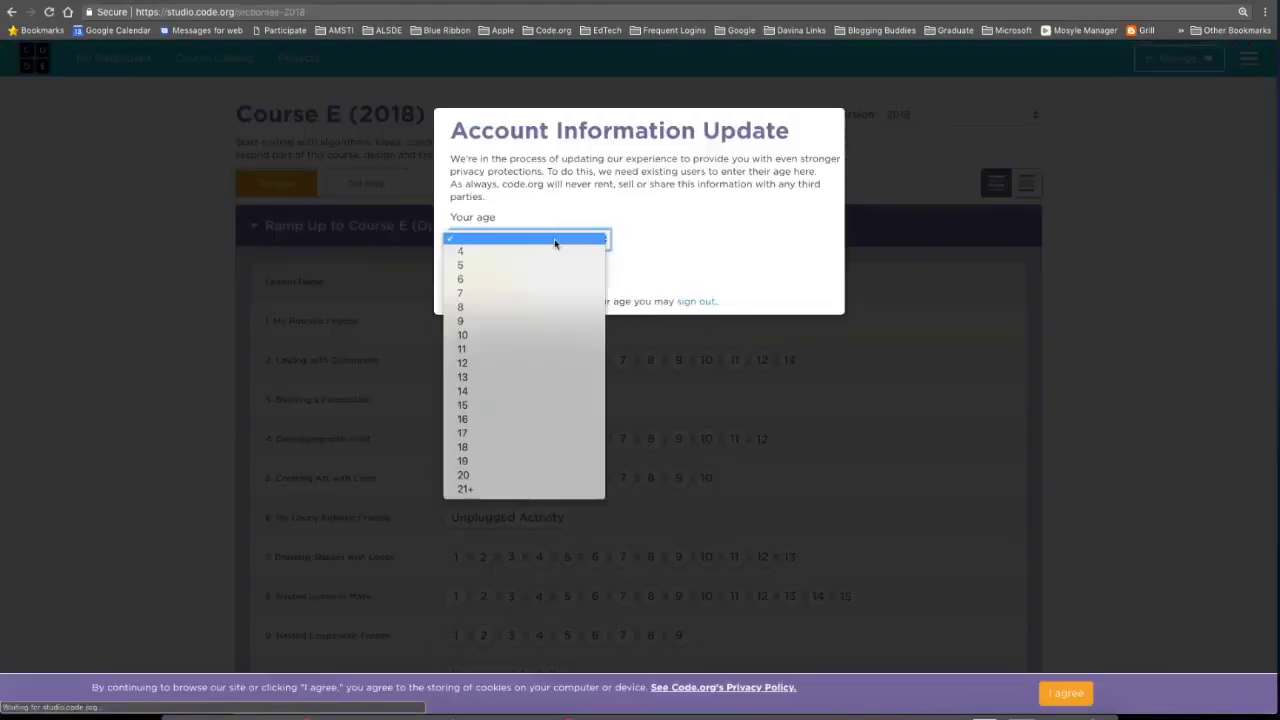
left_click(465, 353)
left_click(497, 272)
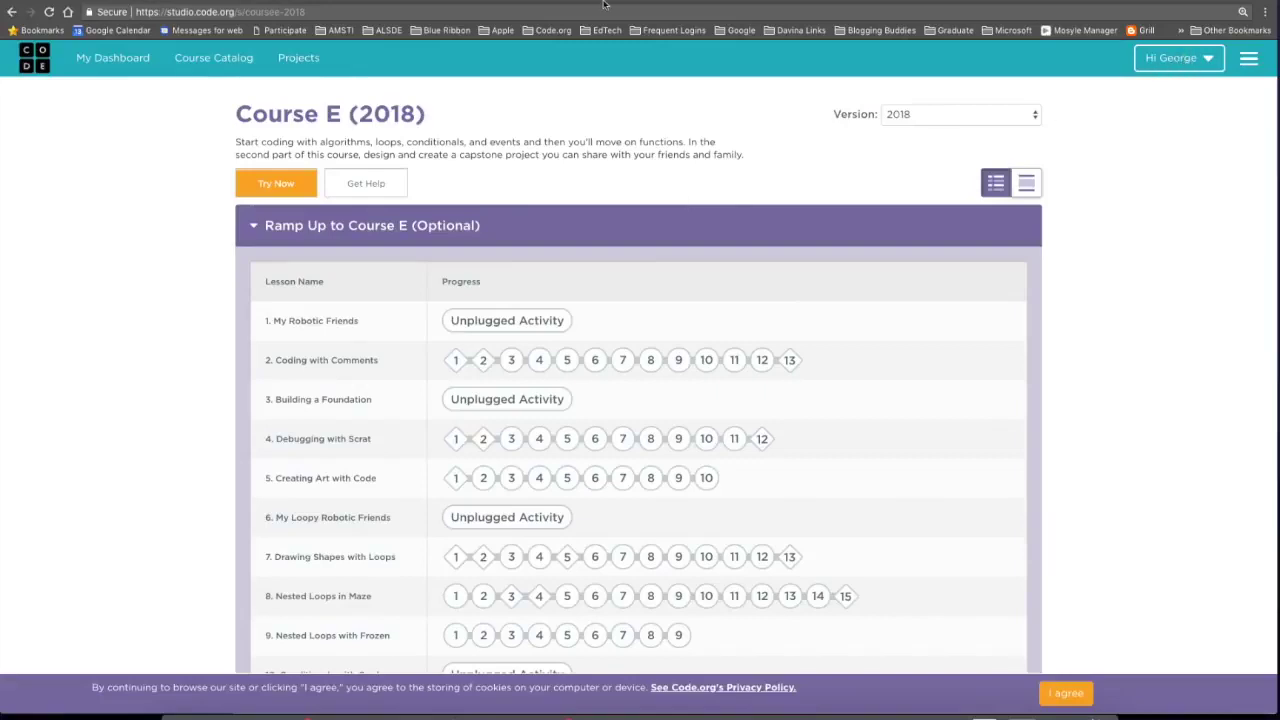
key("ctrl+Up")
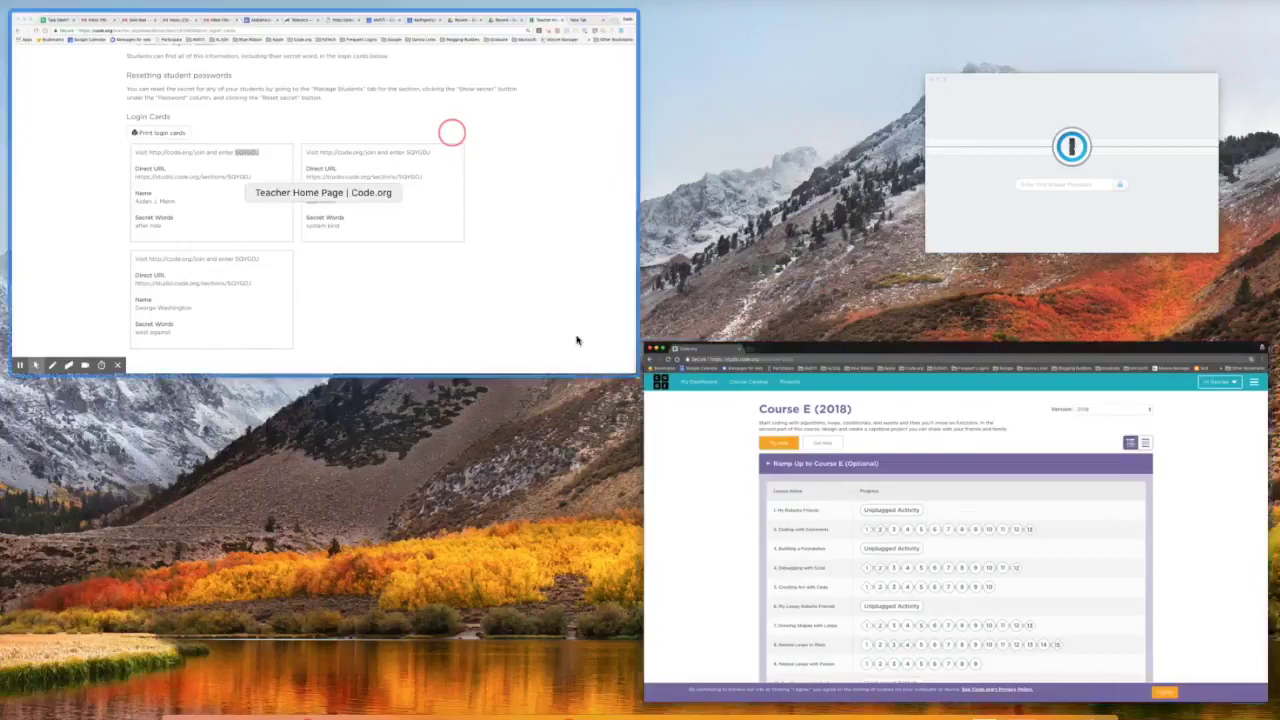
Open the third student's Course E (2018) progress page from My Dashboard's Webinar Sample Period 1 section.
left_click(540, 328)
scroll(471, 223, "up", 5)
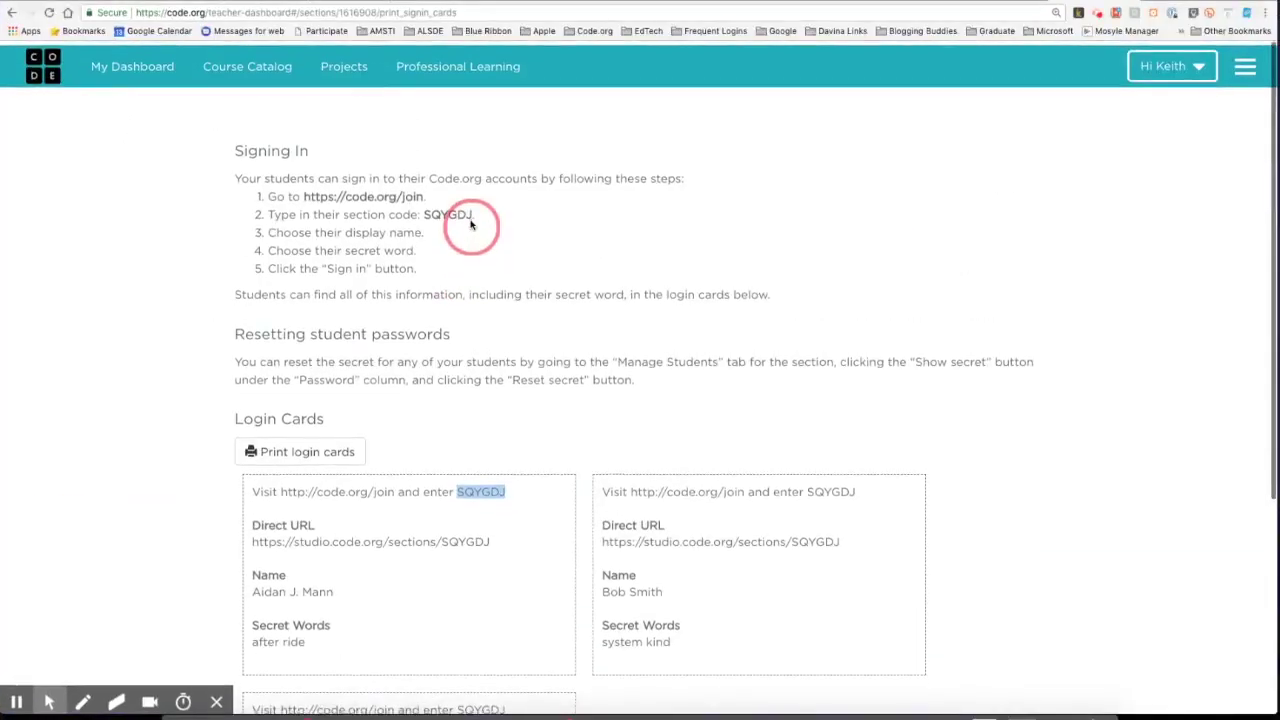
left_click(140, 63)
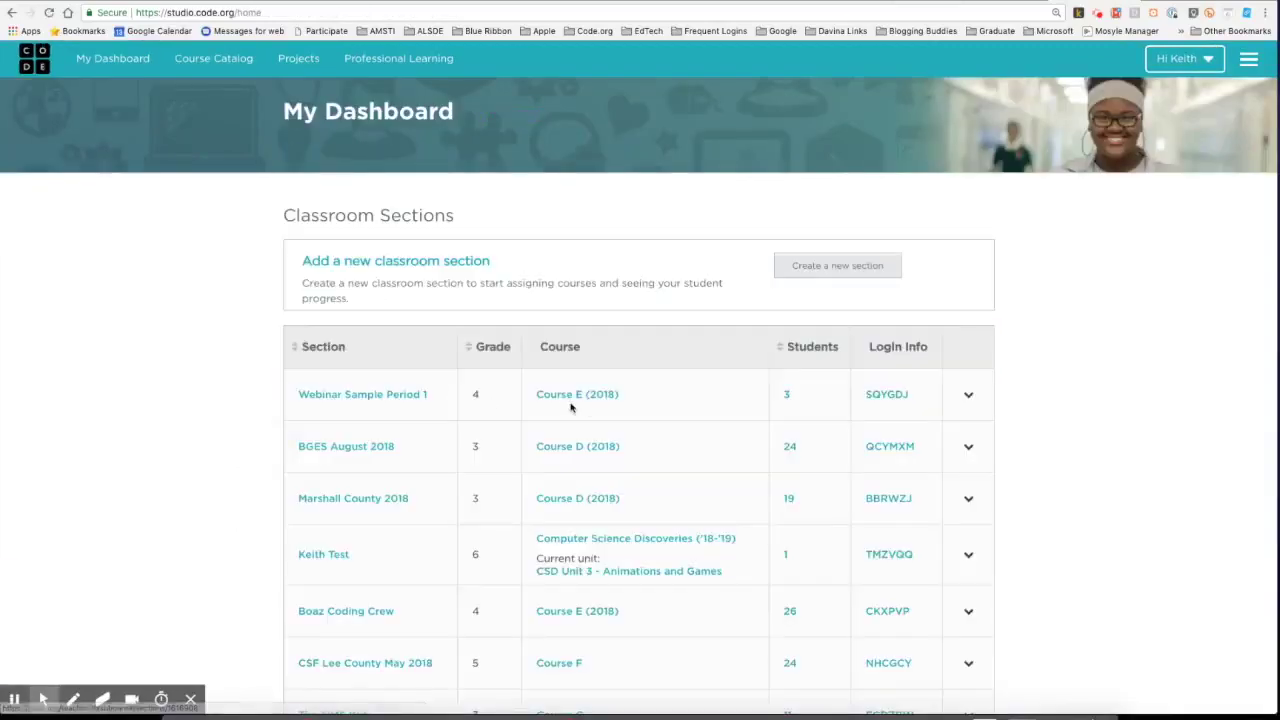
left_click(356, 396)
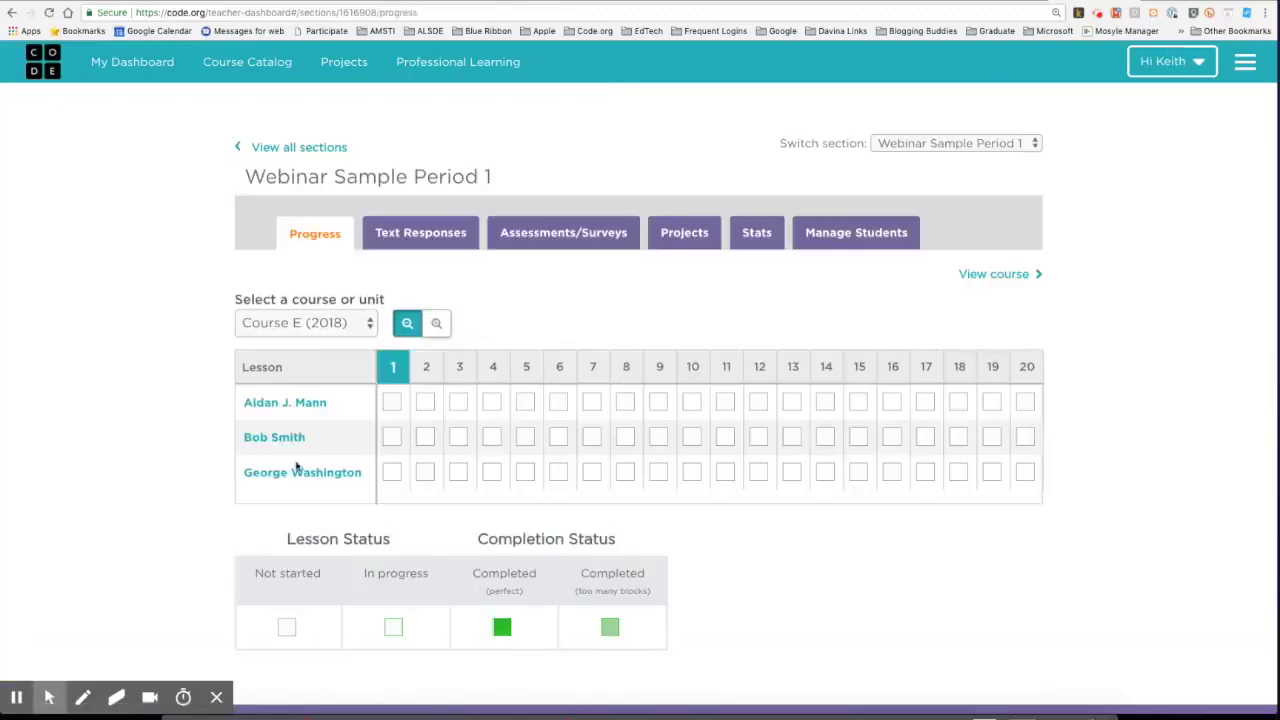
left_click(290, 472)
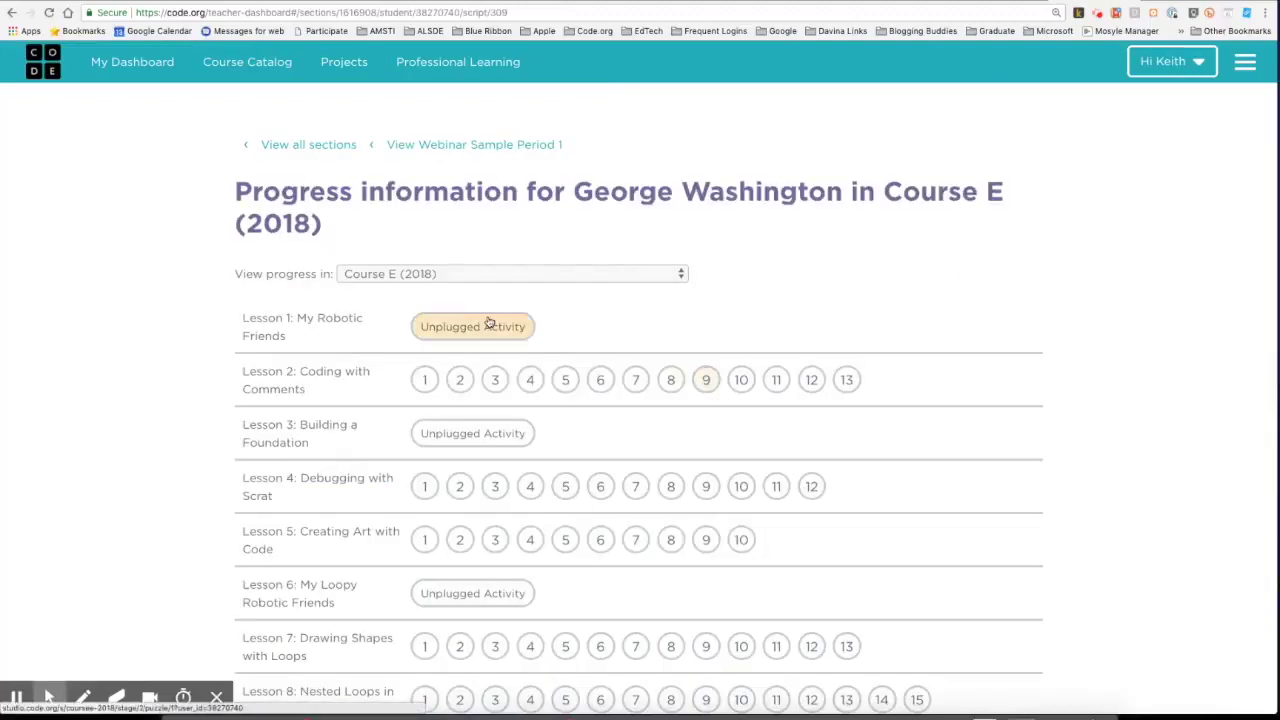
scroll(460, 340, "down", 3)
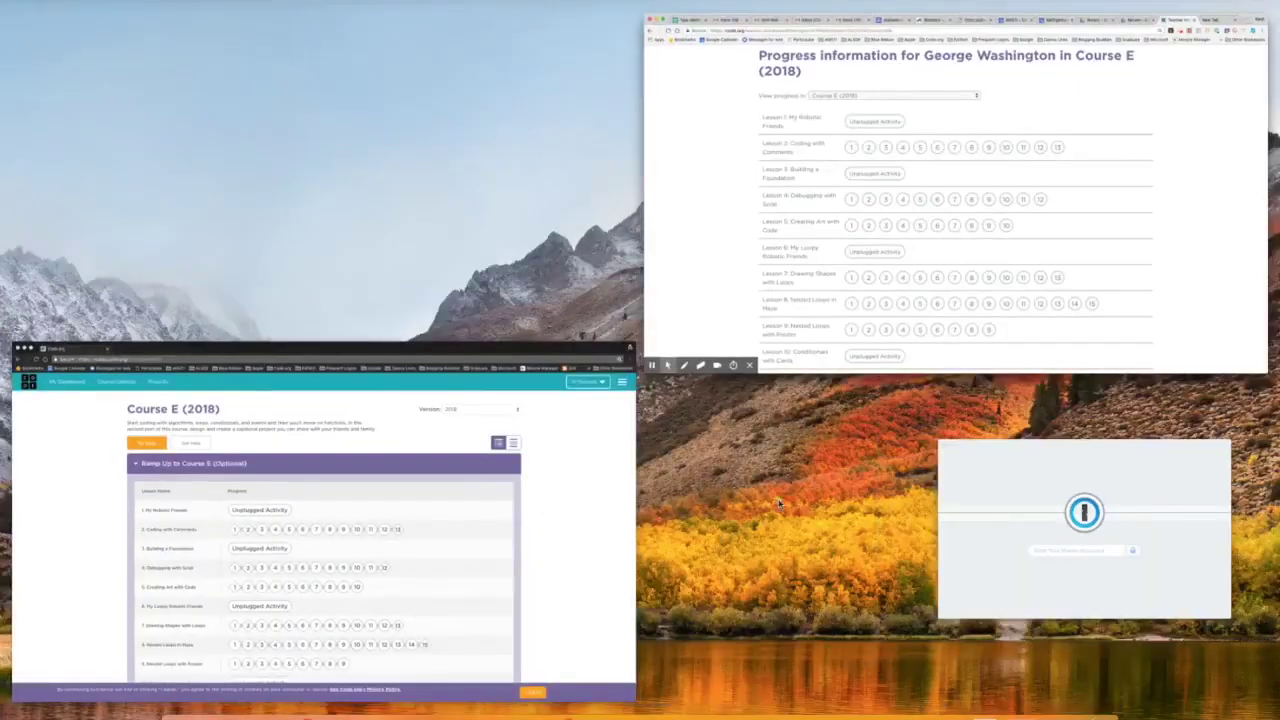
Continue past Lesson 2's first puzzle and intro video to reach puzzle 3.
left_click(559, 521)
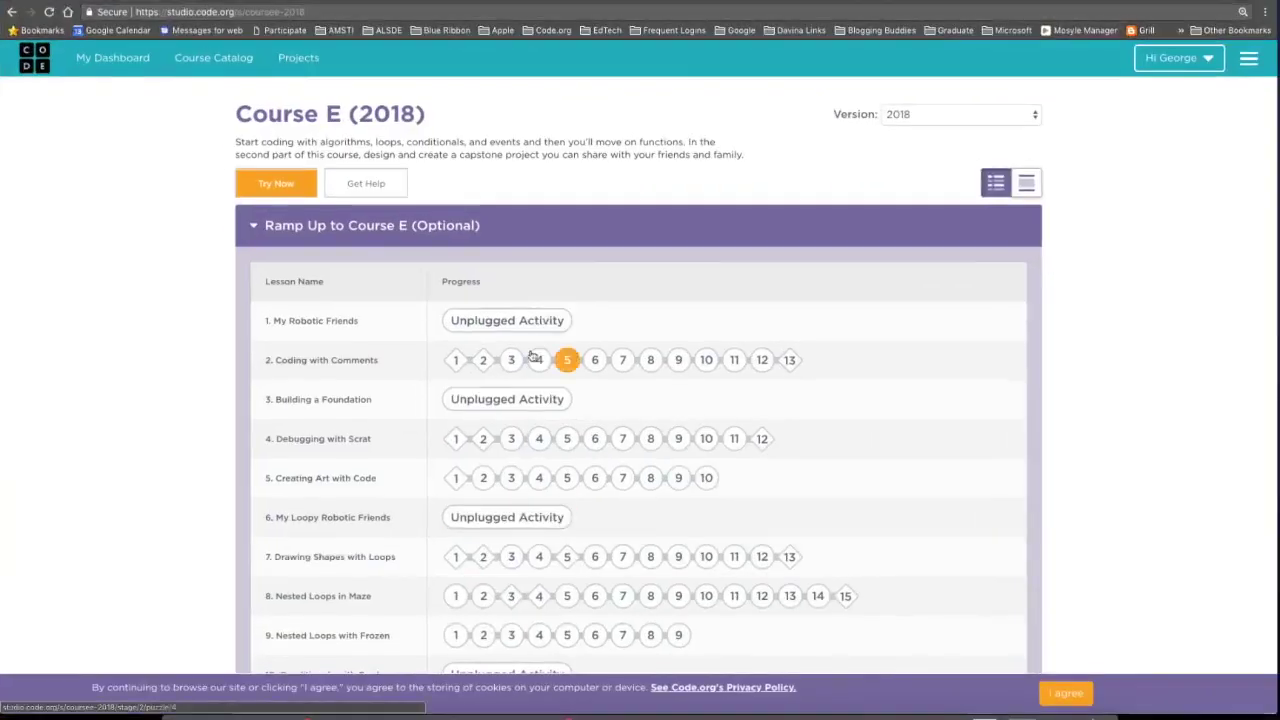
left_click(459, 364)
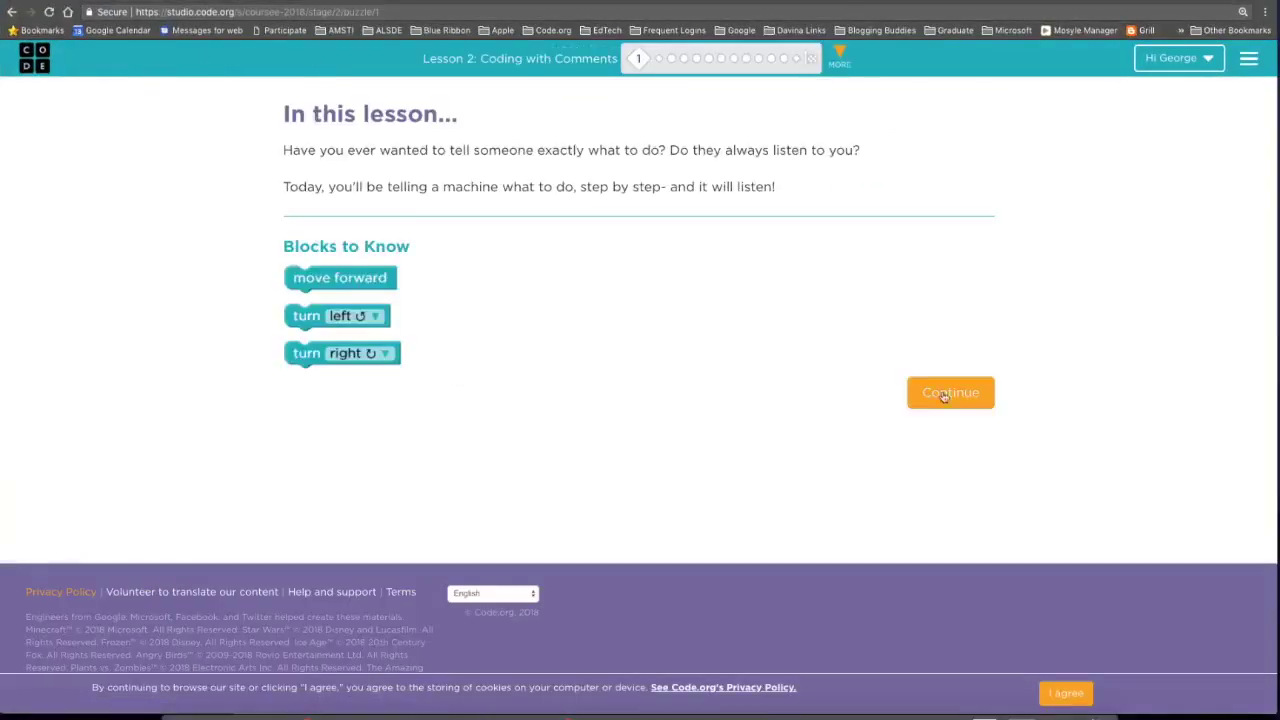
left_click(950, 393)
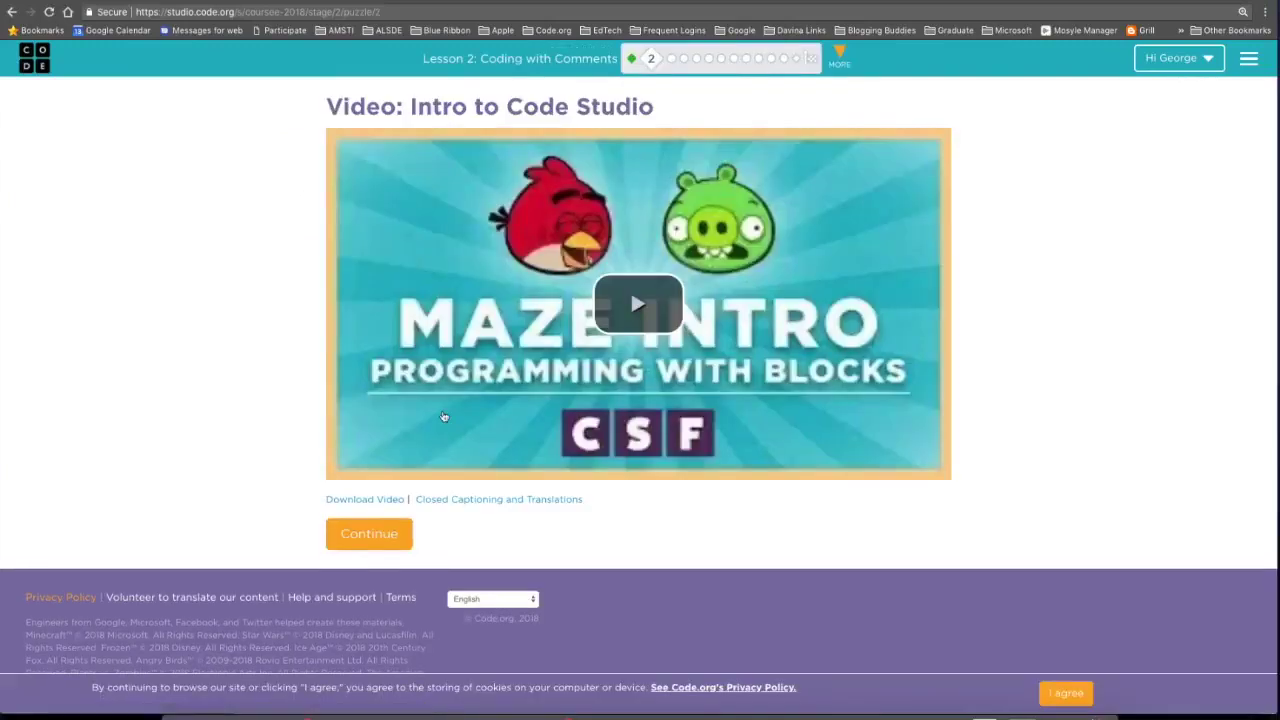
left_click(373, 540)
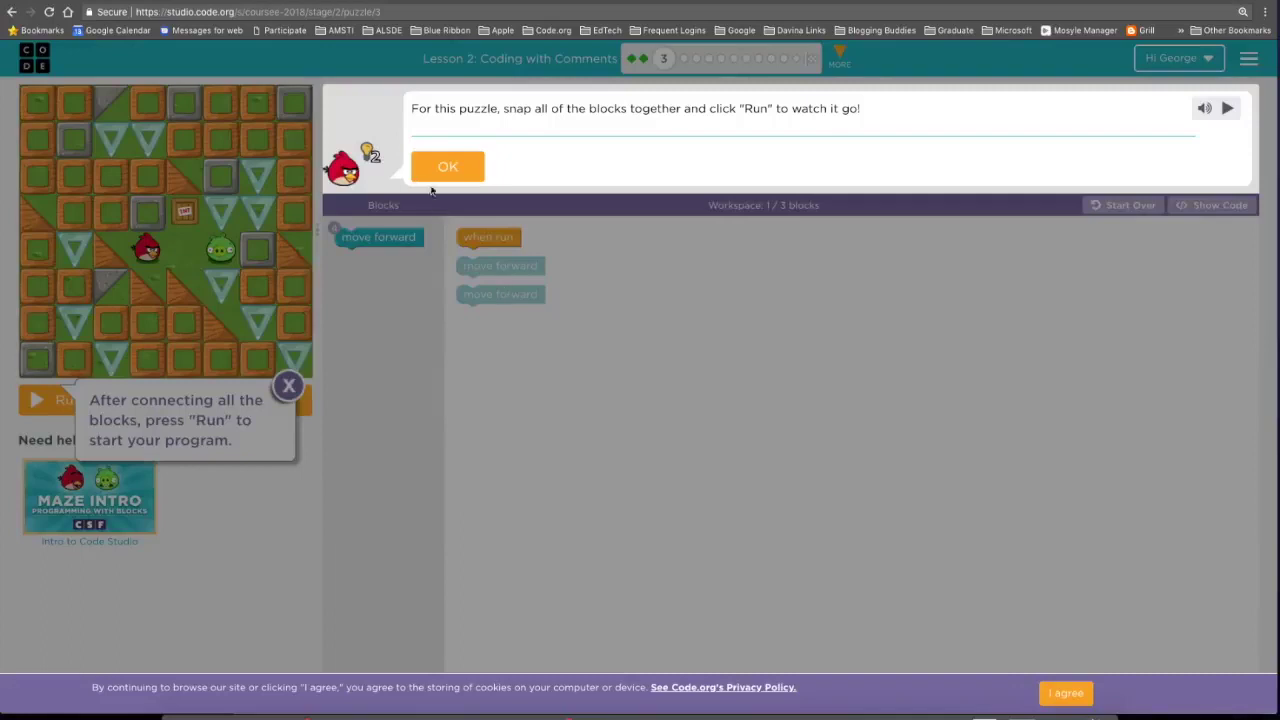
Solve puzzle 3 by adding a move forward block under when run, run it, and advance.
left_click(447, 168)
left_click_drag(500, 208, 496, 216)
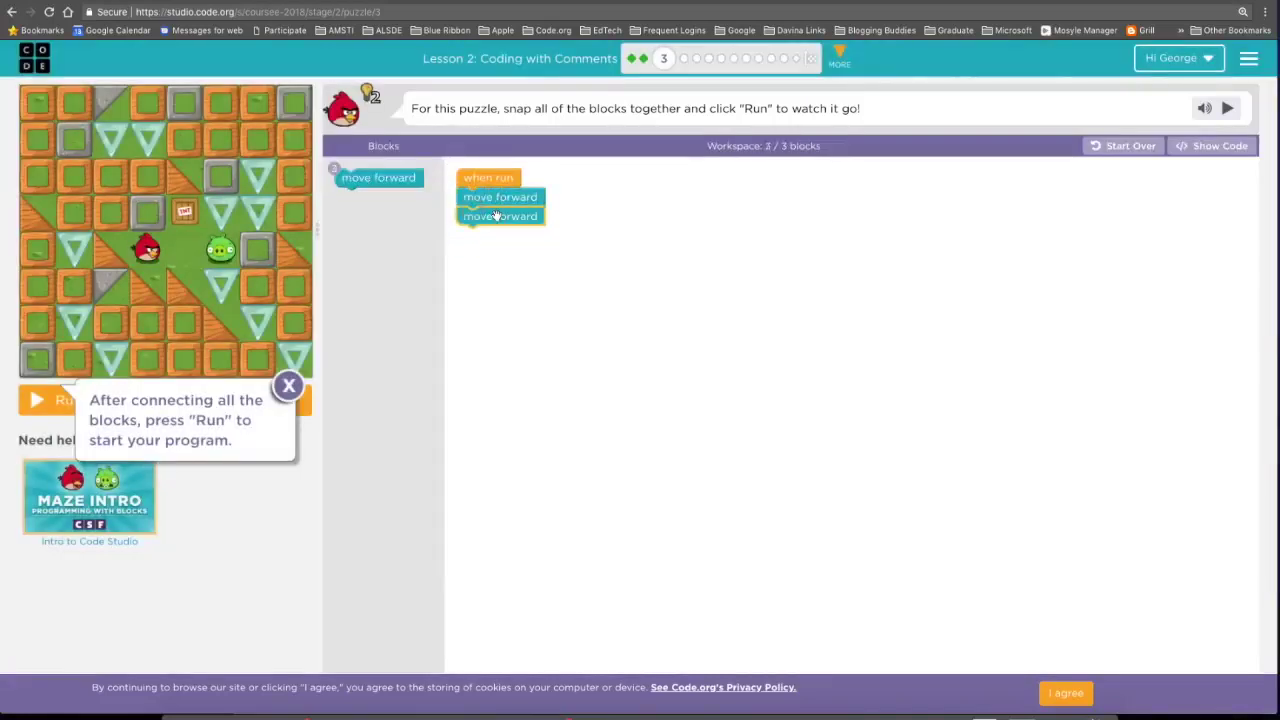
left_click(288, 387)
left_click(50, 400)
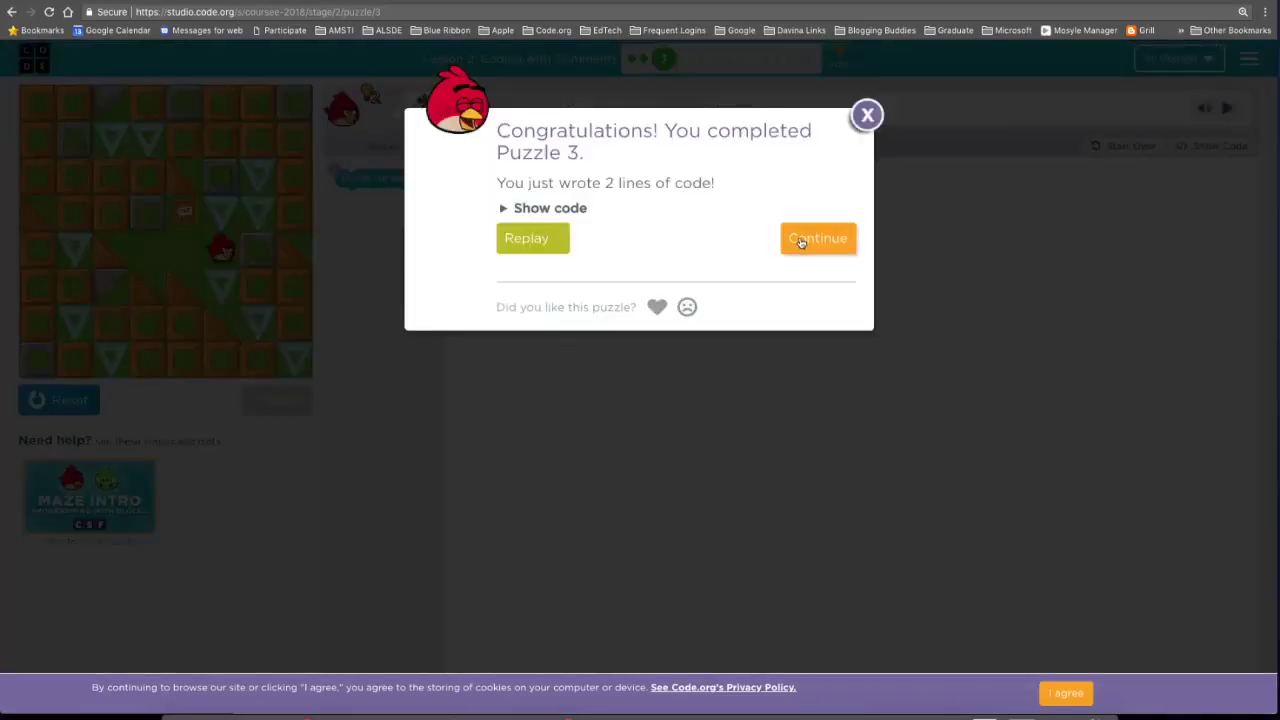
left_click(800, 242)
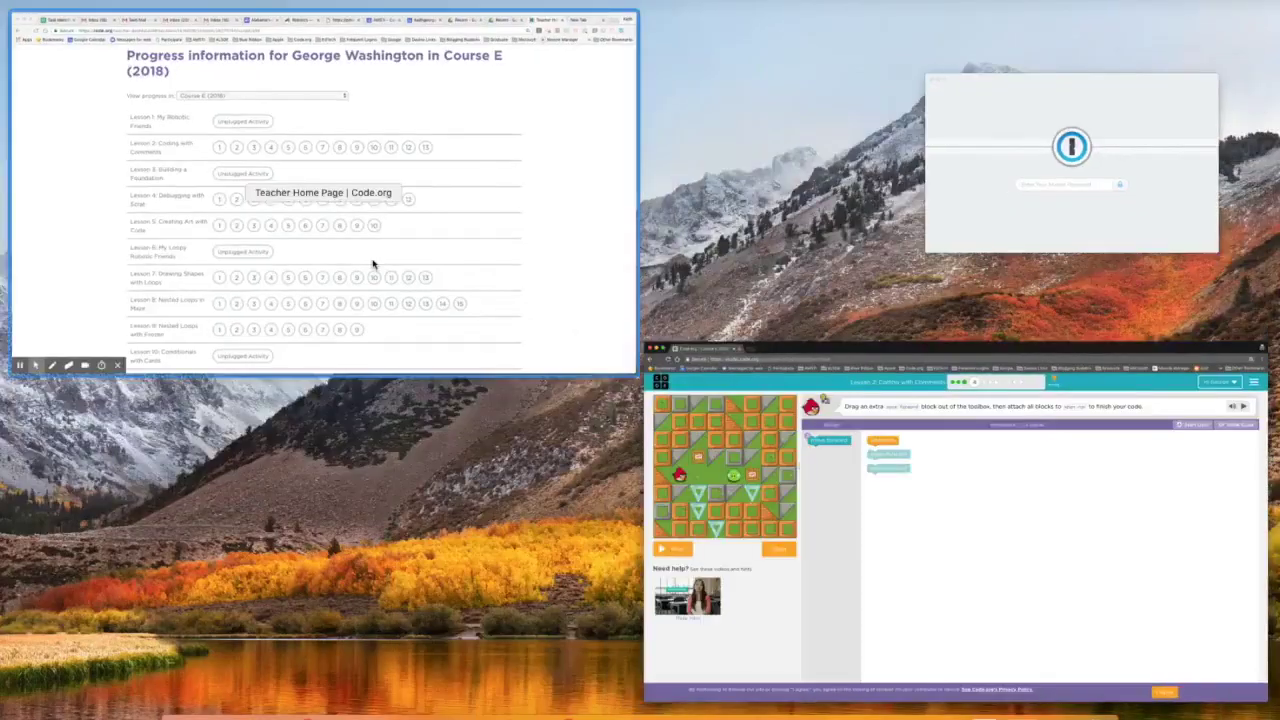
Reload the student's progress to show Lesson 2 puzzles 1–3 completed, then open Webinar Sample Period 1 progress.
left_click(372, 263)
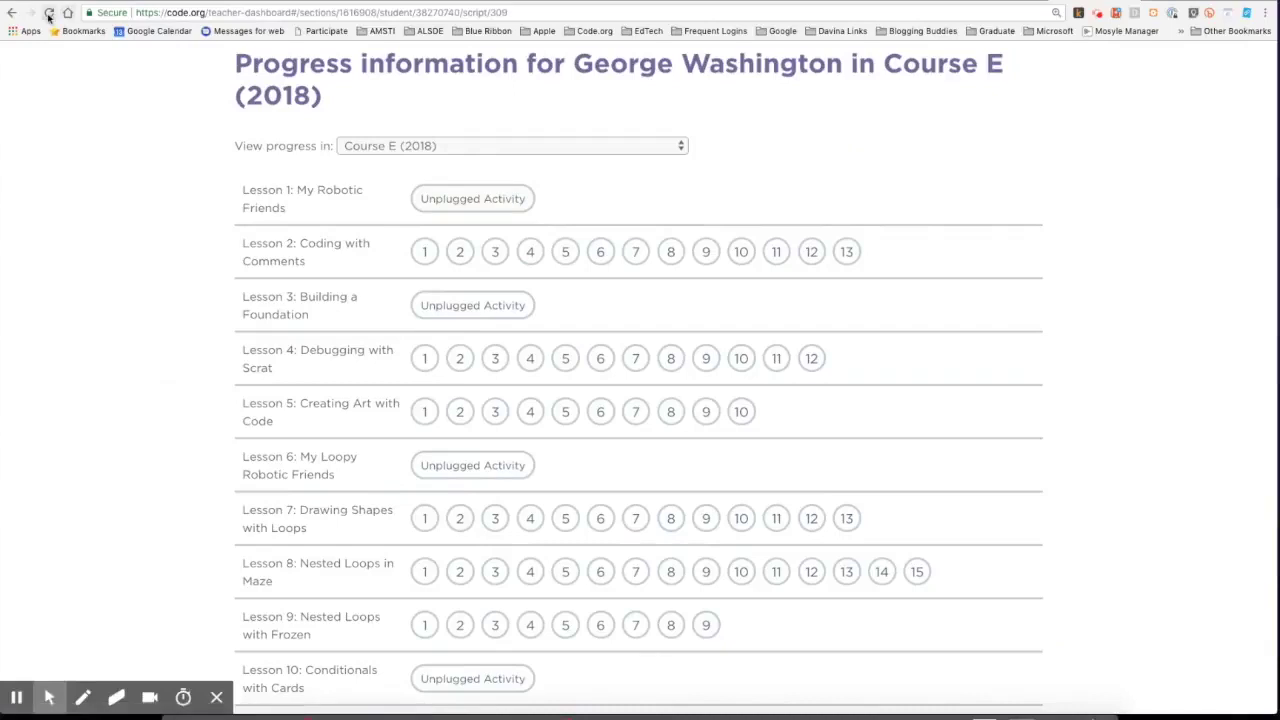
left_click(48, 14)
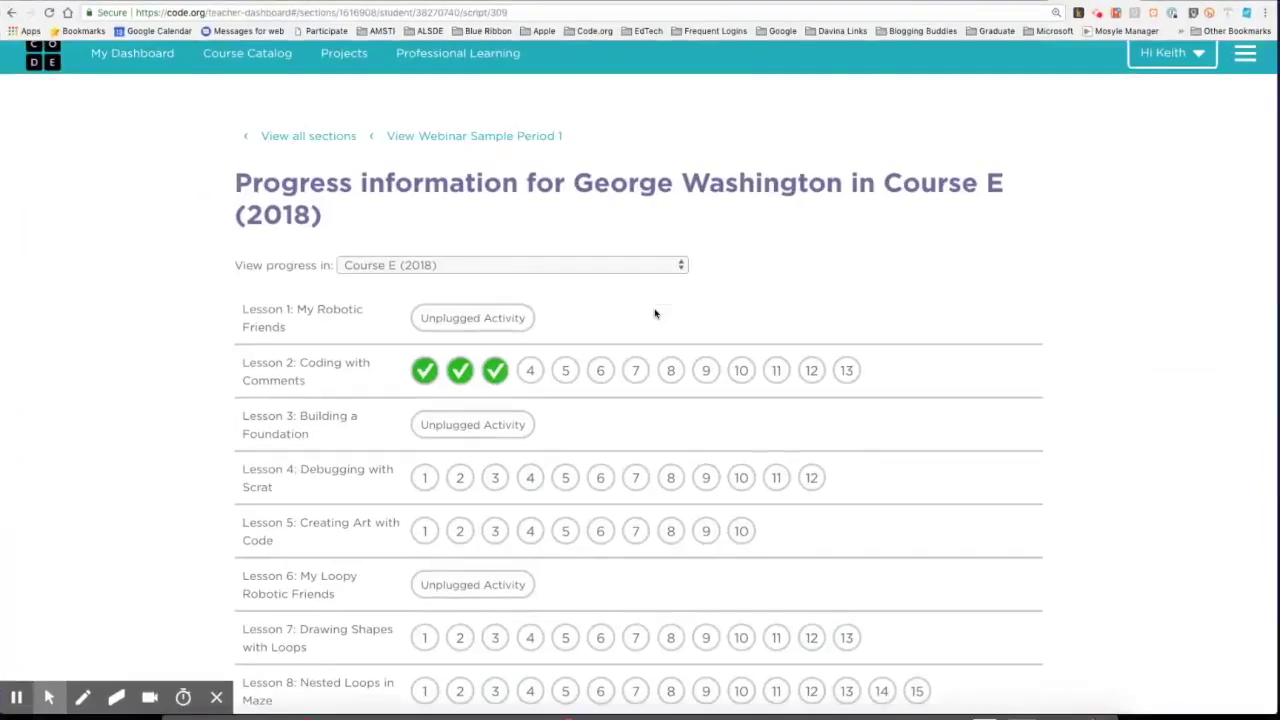
scroll(963, 170, "down", 10)
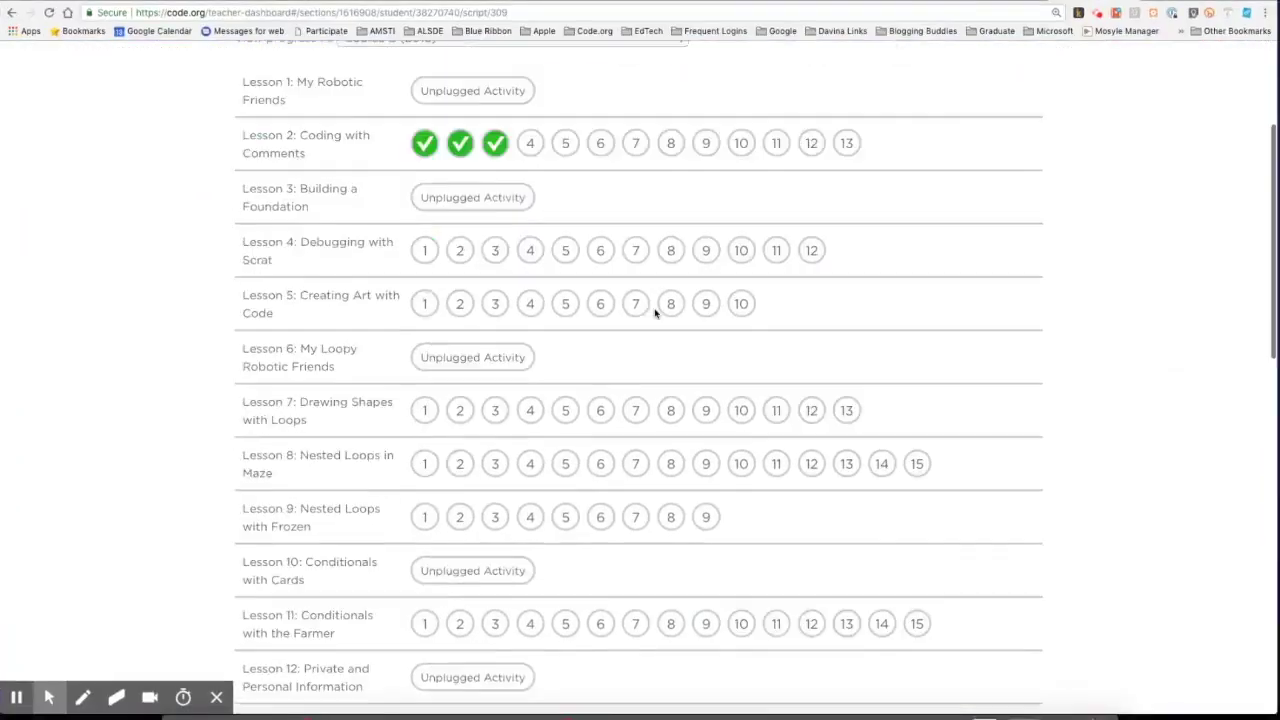
scroll(655, 314, "down", 6)
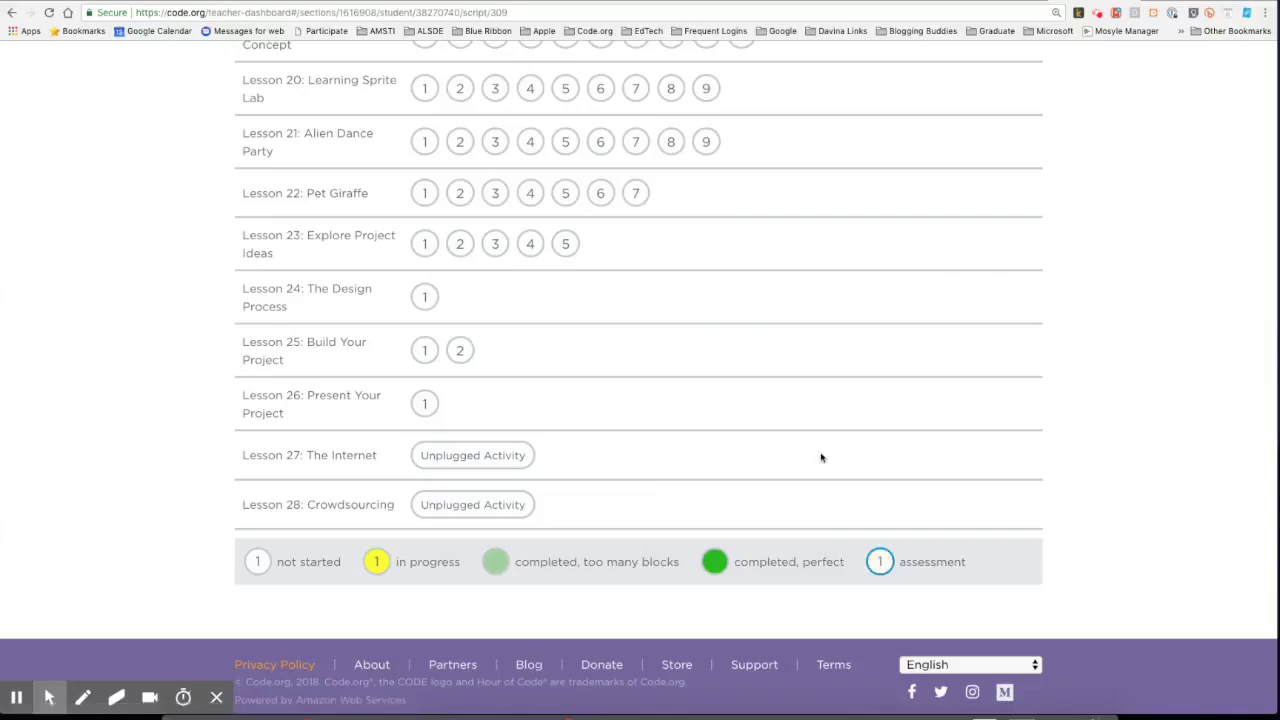
scroll(821, 458, "up", 1)
scroll(821, 457, "up", 10)
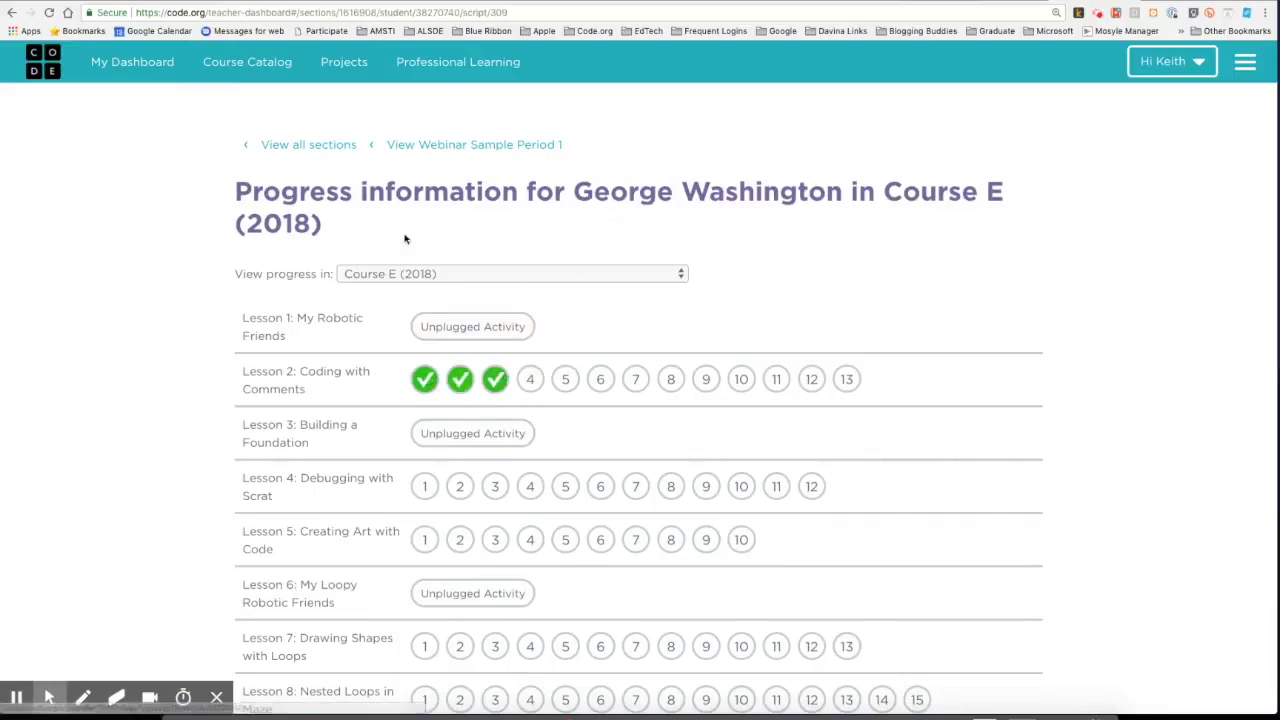
left_click(430, 145)
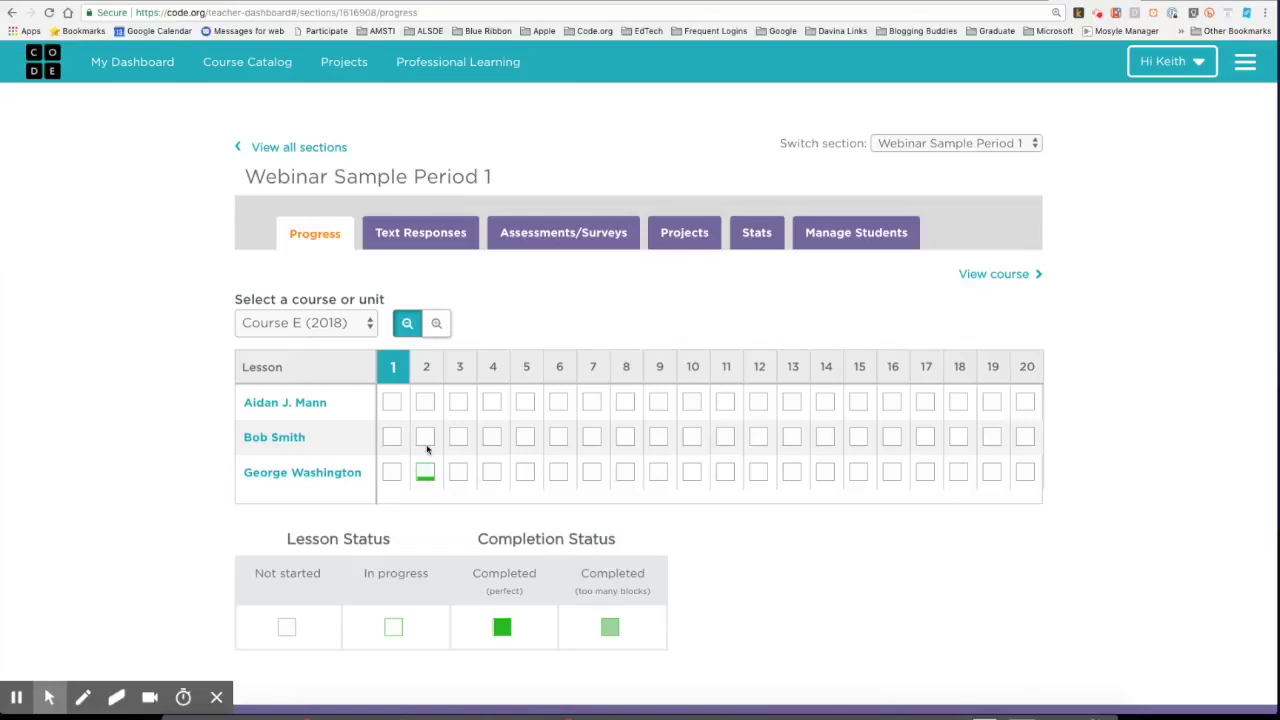
Expand Lesson 2's levels, jump to Lesson 1: My Robotic Friends, then view the Course E (2018) overview.
left_click(426, 366)
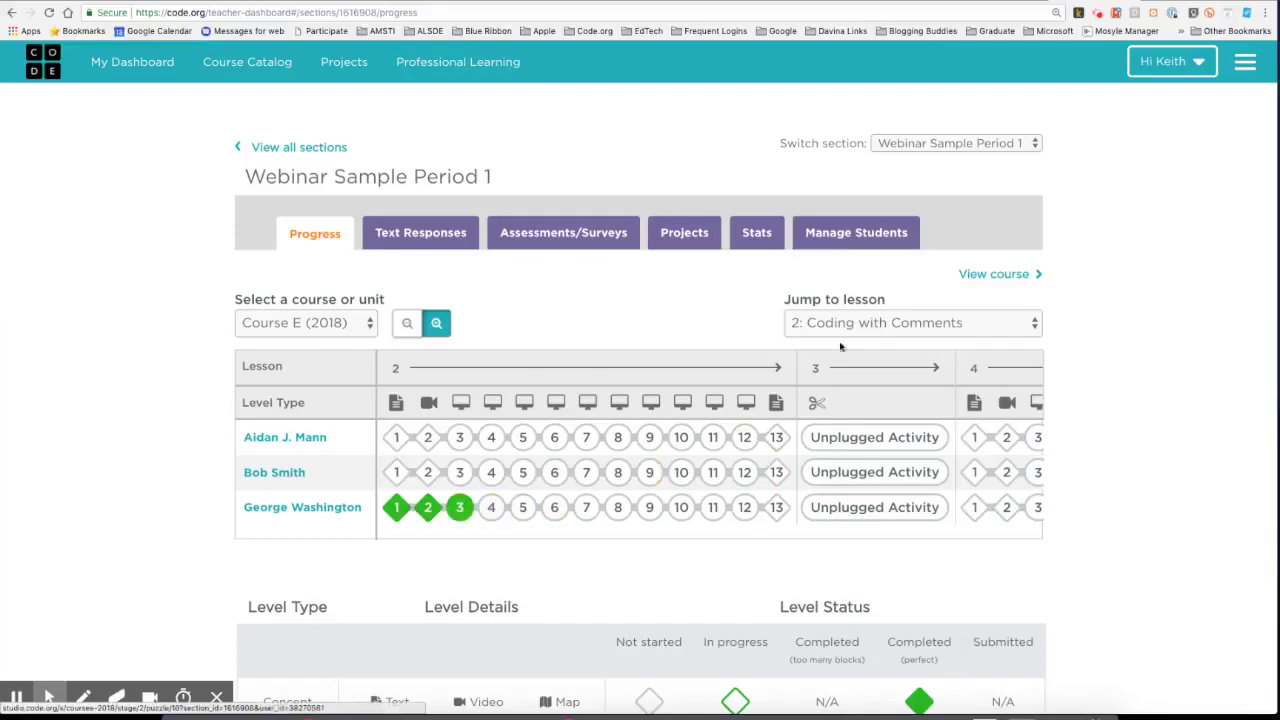
left_click(875, 330)
left_click(857, 306)
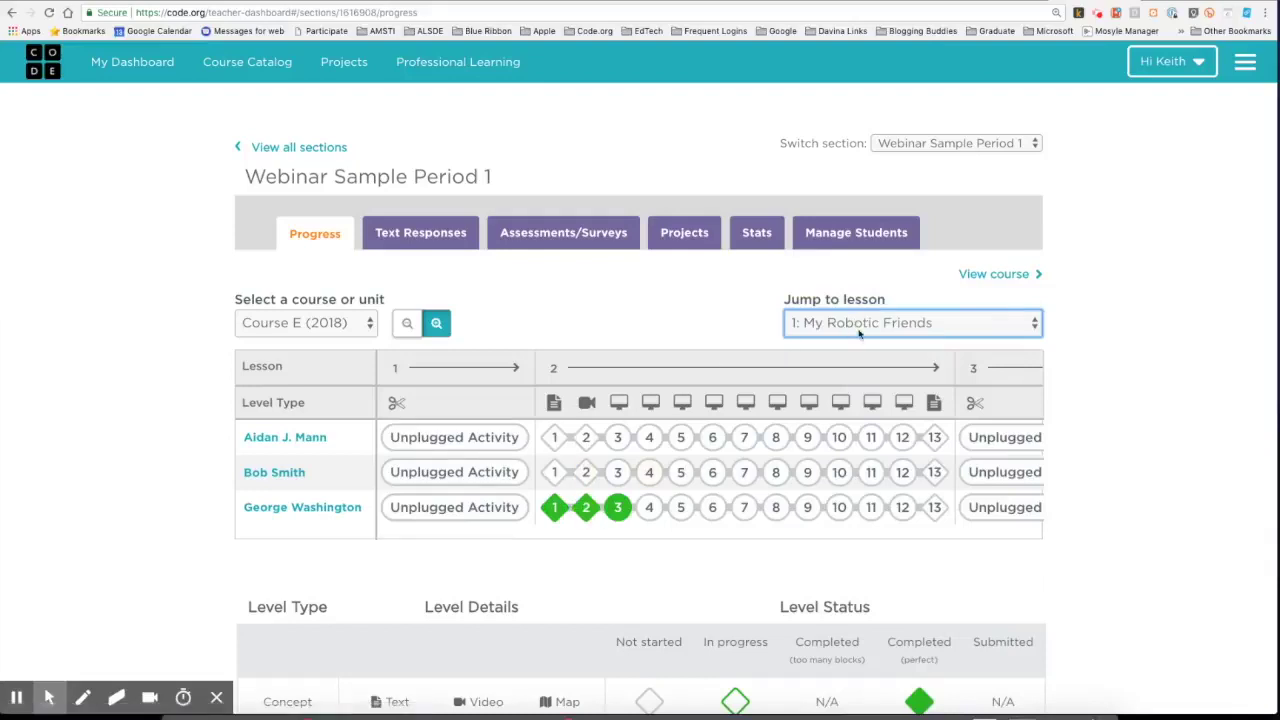
left_click(990, 275)
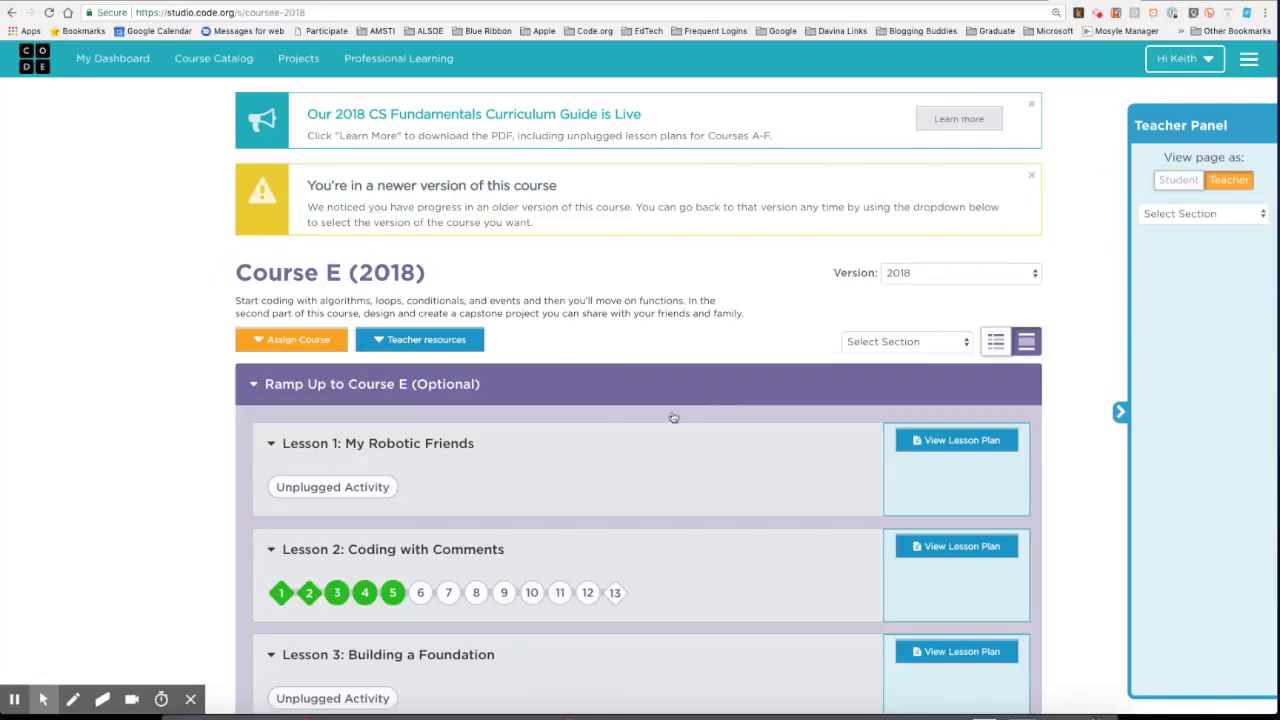
Check the student's puzzle window, then return to the teacher's My Dashboard sections list.
key("ctrl+Up")
left_click(410, 499)
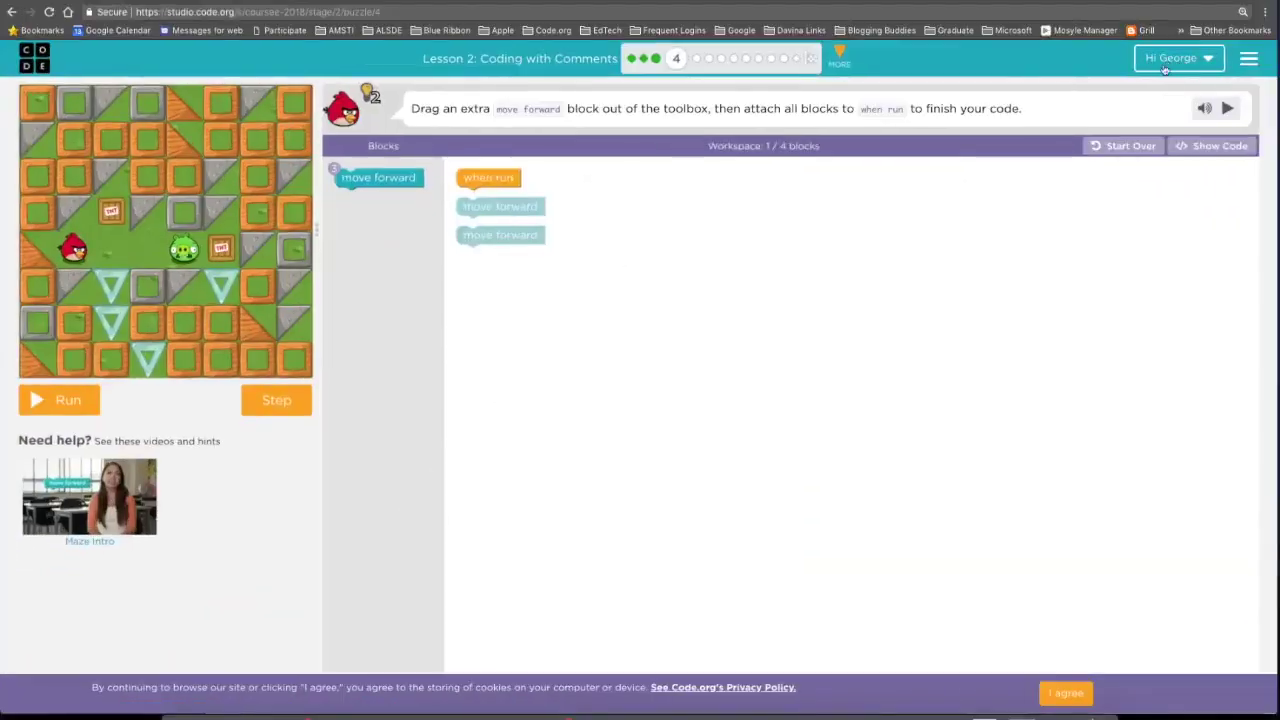
key("ctrl+Up")
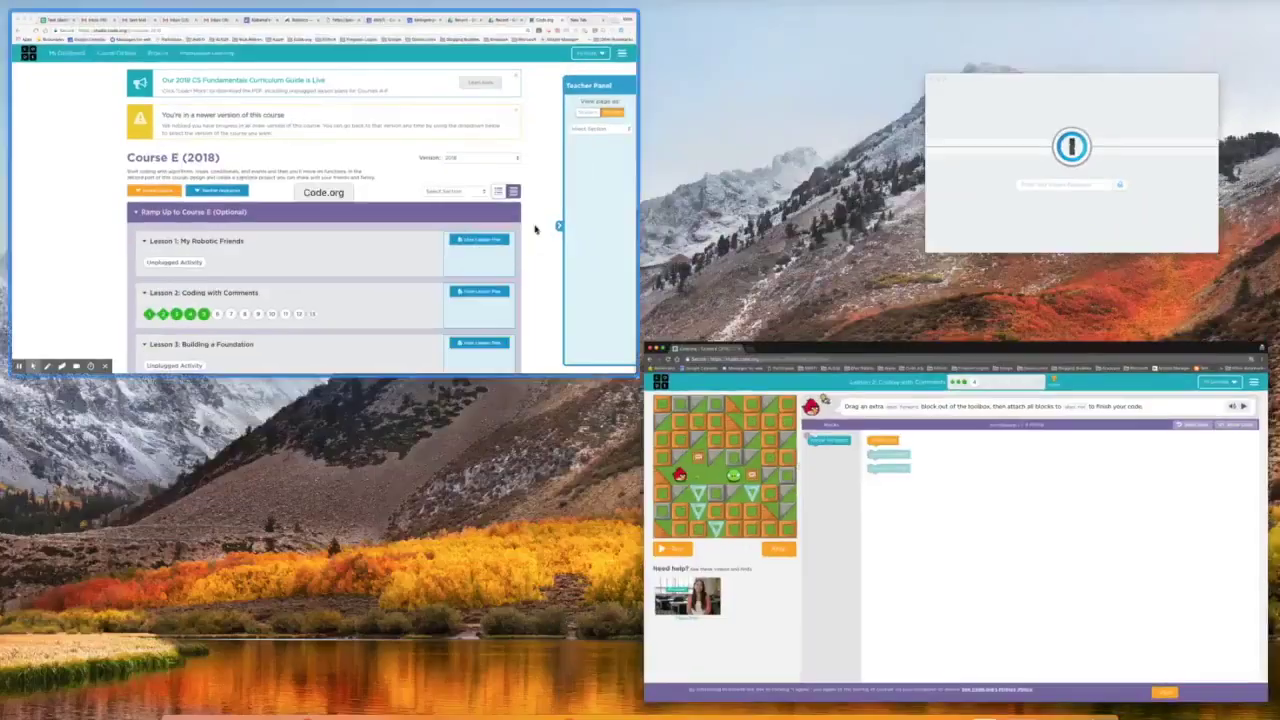
left_click(478, 230)
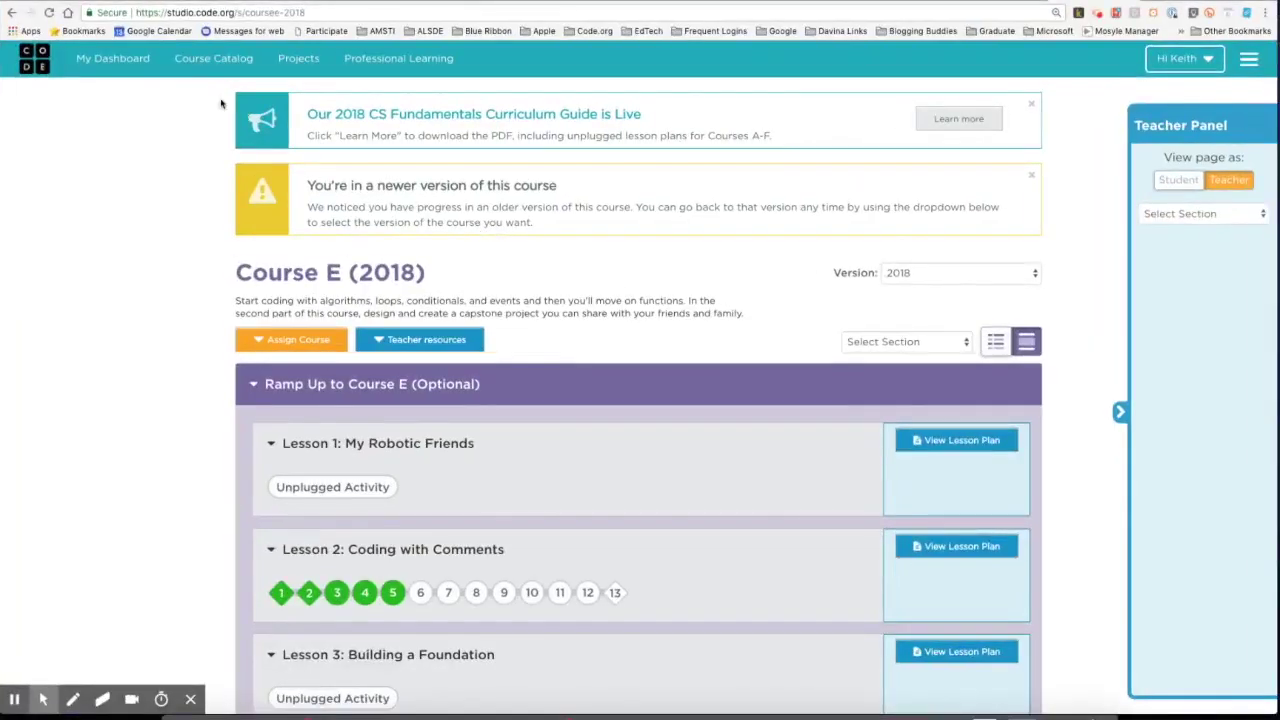
left_click(114, 59)
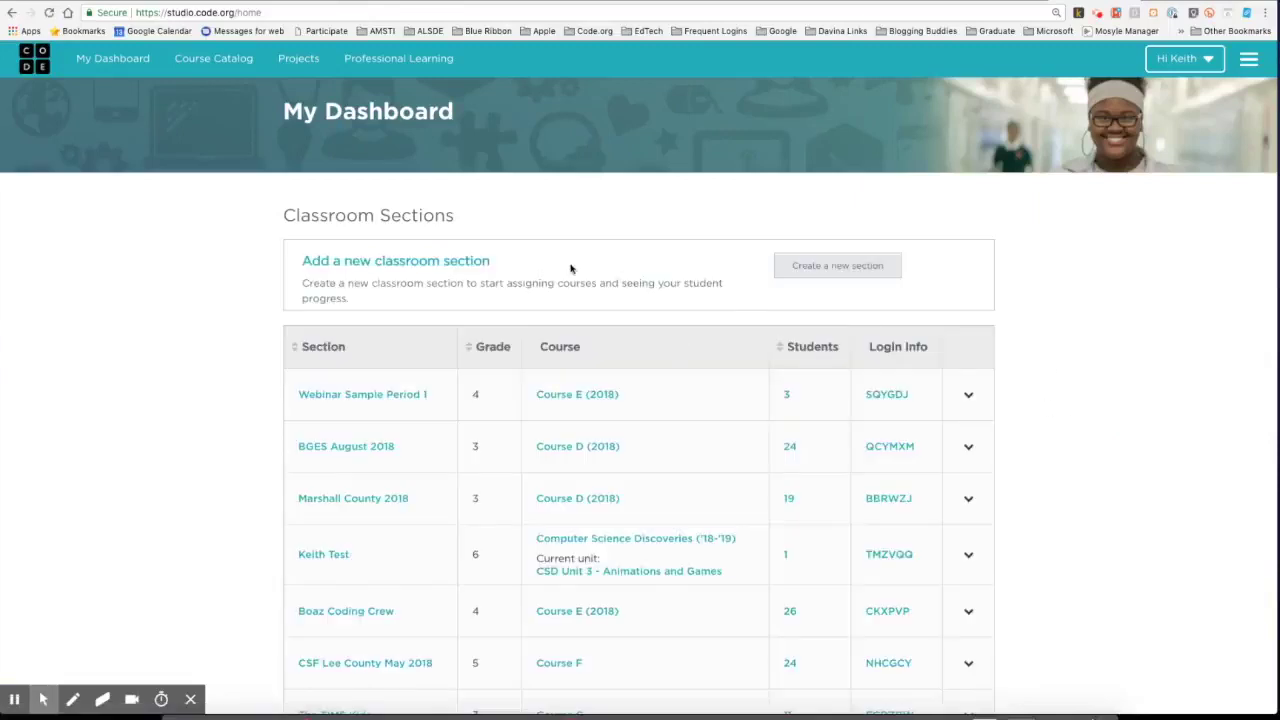
left_click(809, 272)
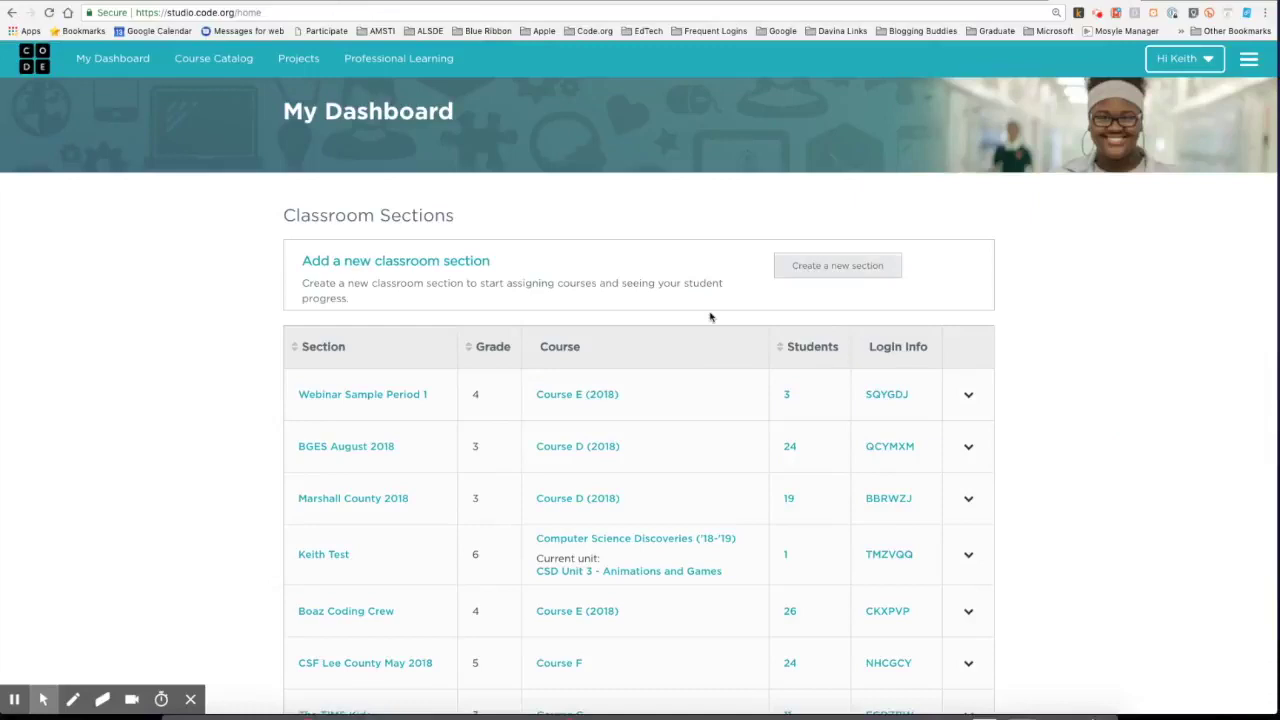
left_click(967, 394)
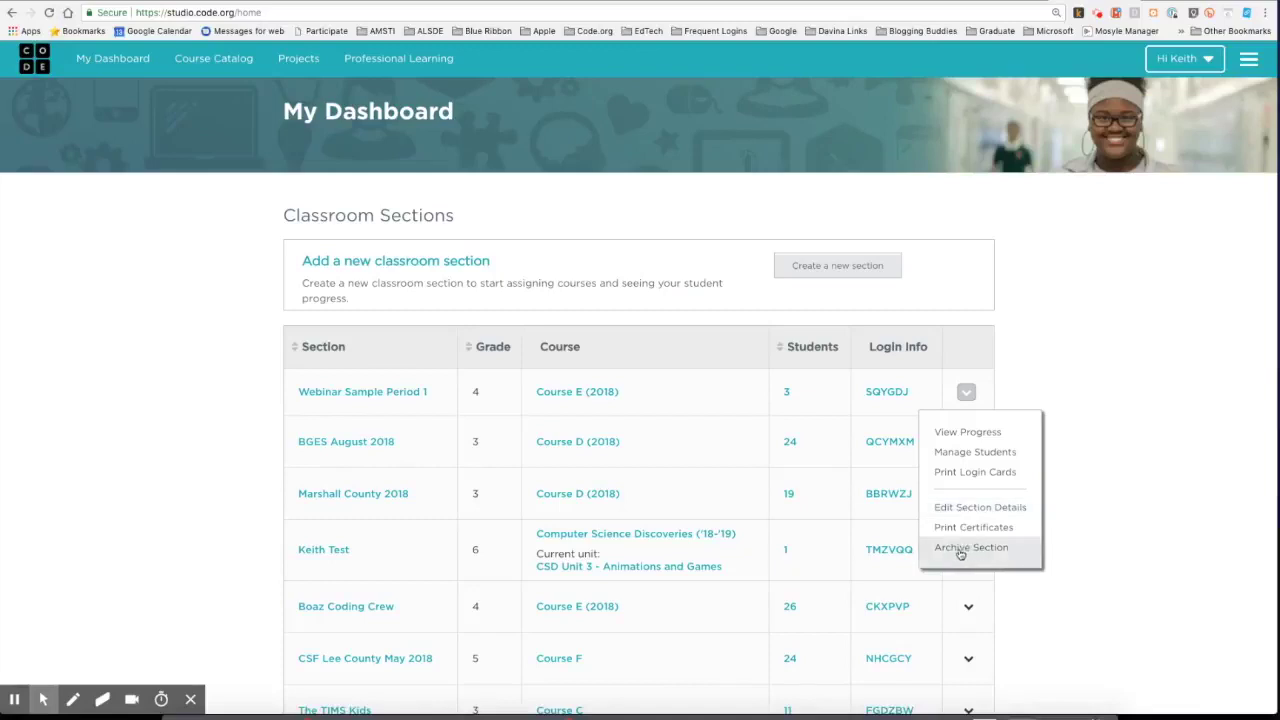
scroll(487, 425, "down", 3)
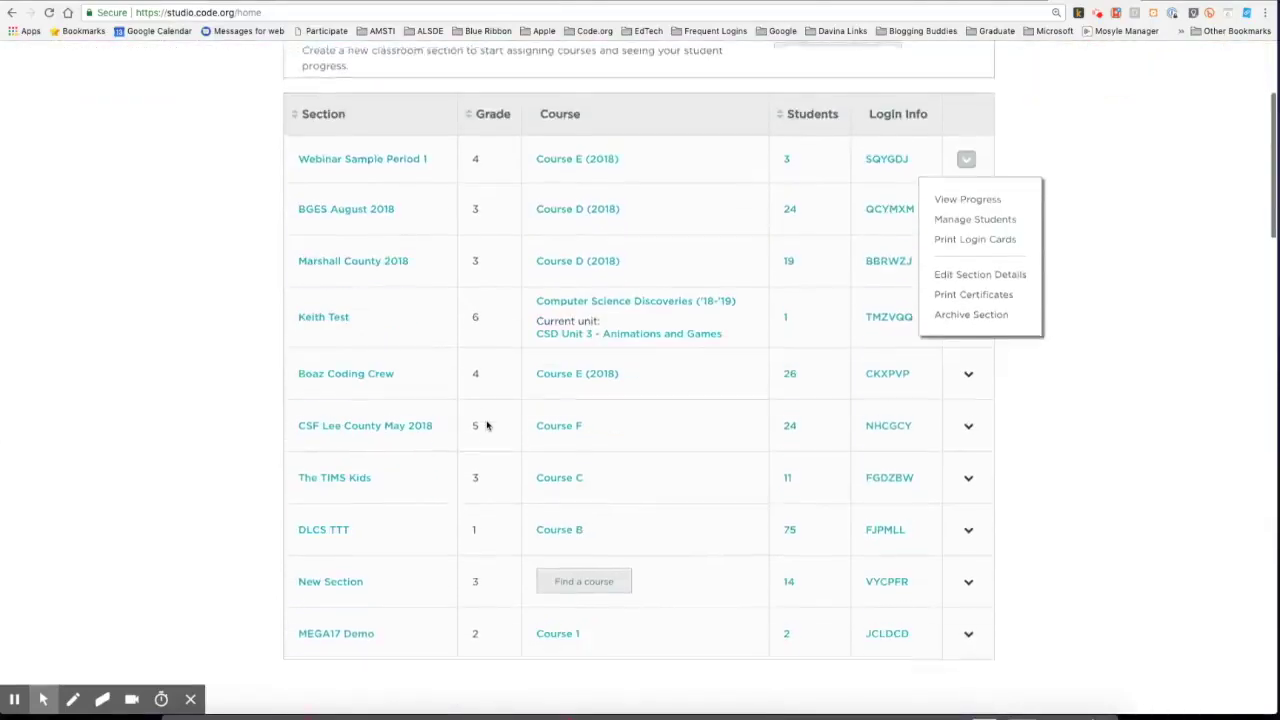
scroll(487, 425, "up", 1)
scroll(487, 425, "up", 2)
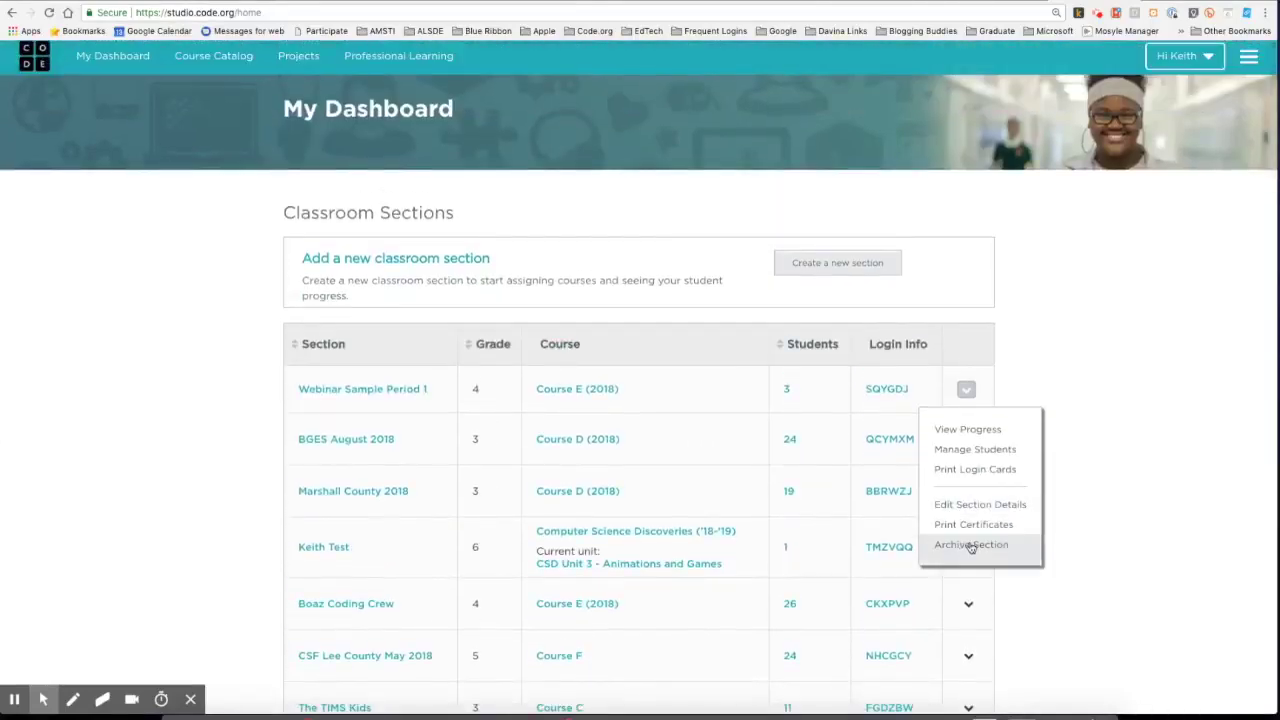
left_click(694, 396)
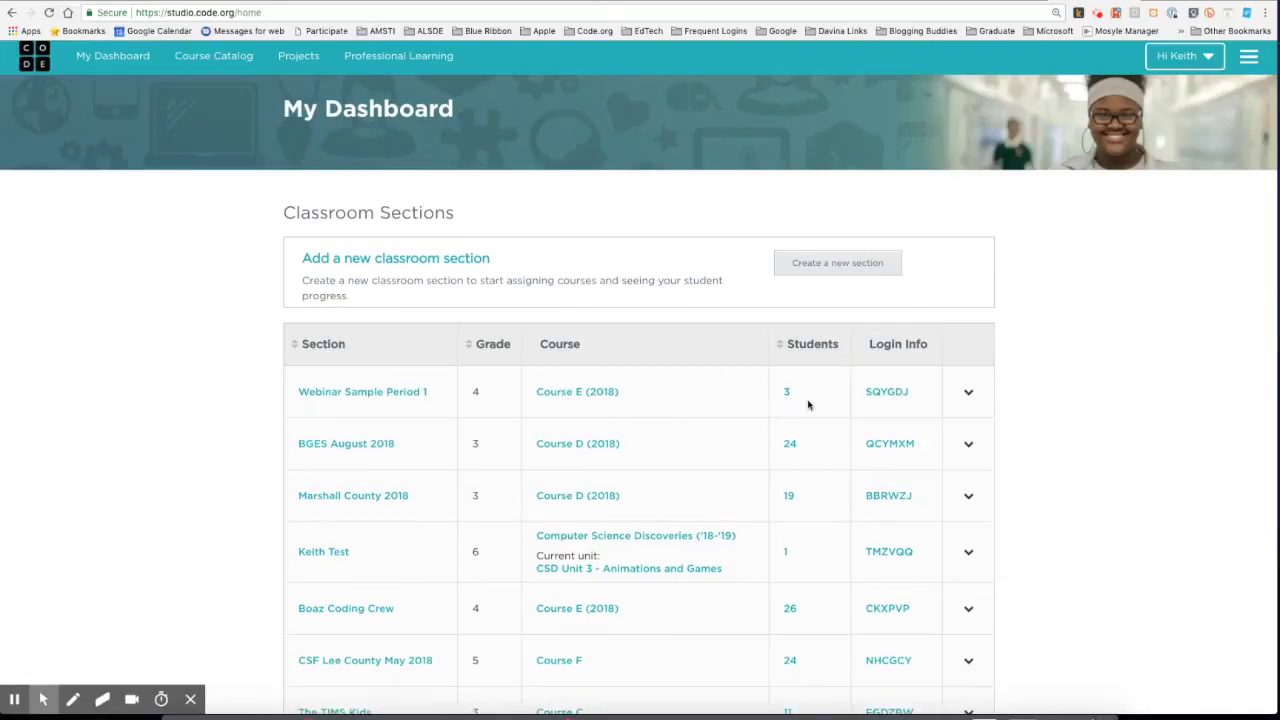
left_click(893, 393)
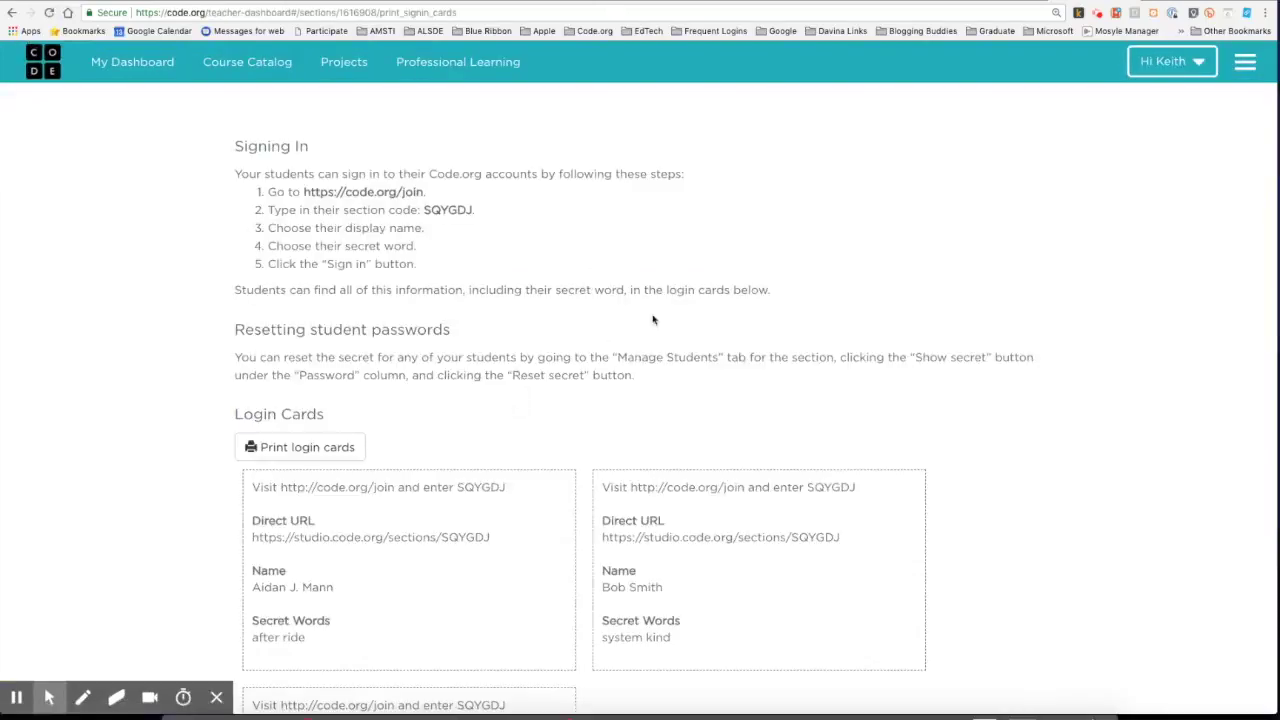
left_click(125, 64)
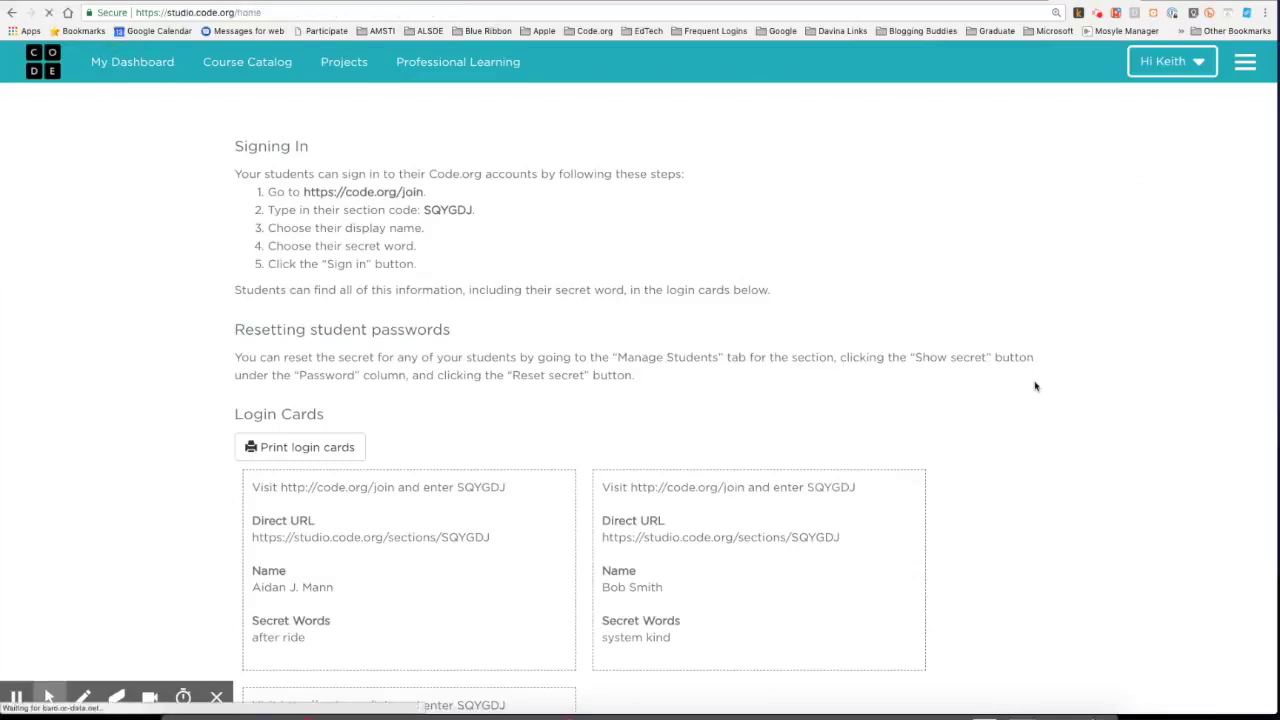